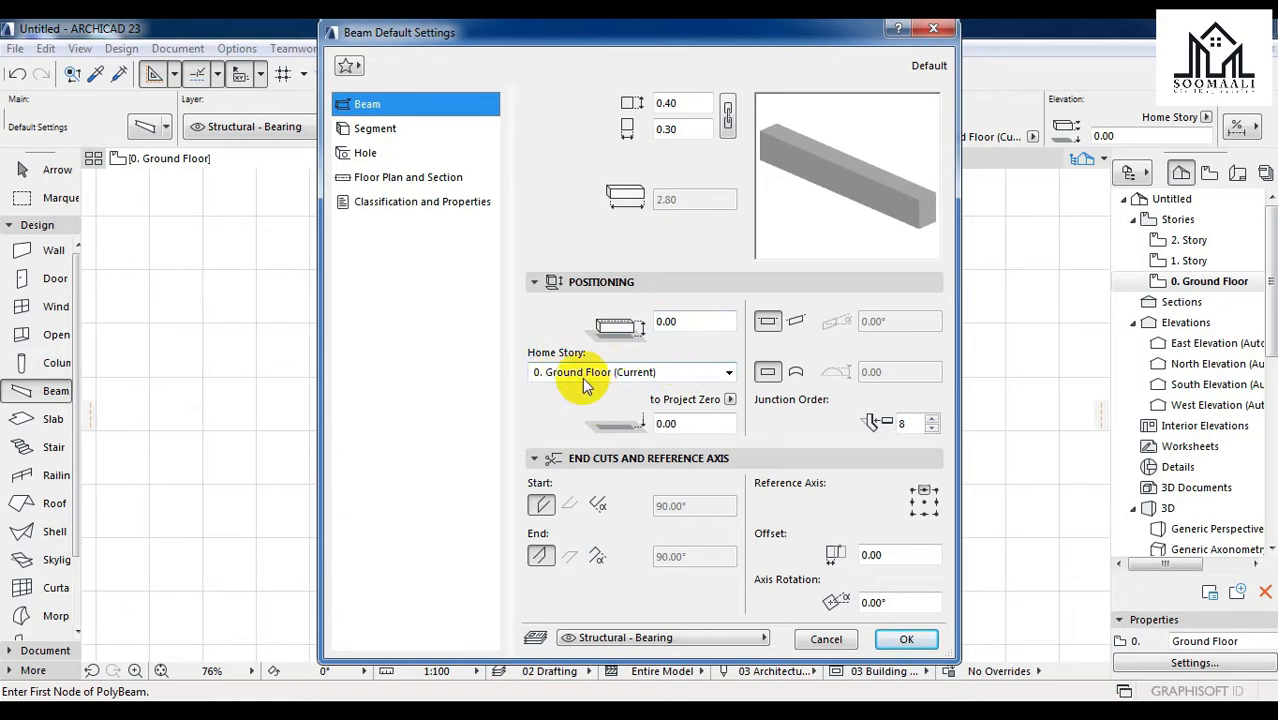
# - Try the circular and complex profile structures for the beam segment and return it to the rectangular one
pyautogui.click(375, 128)
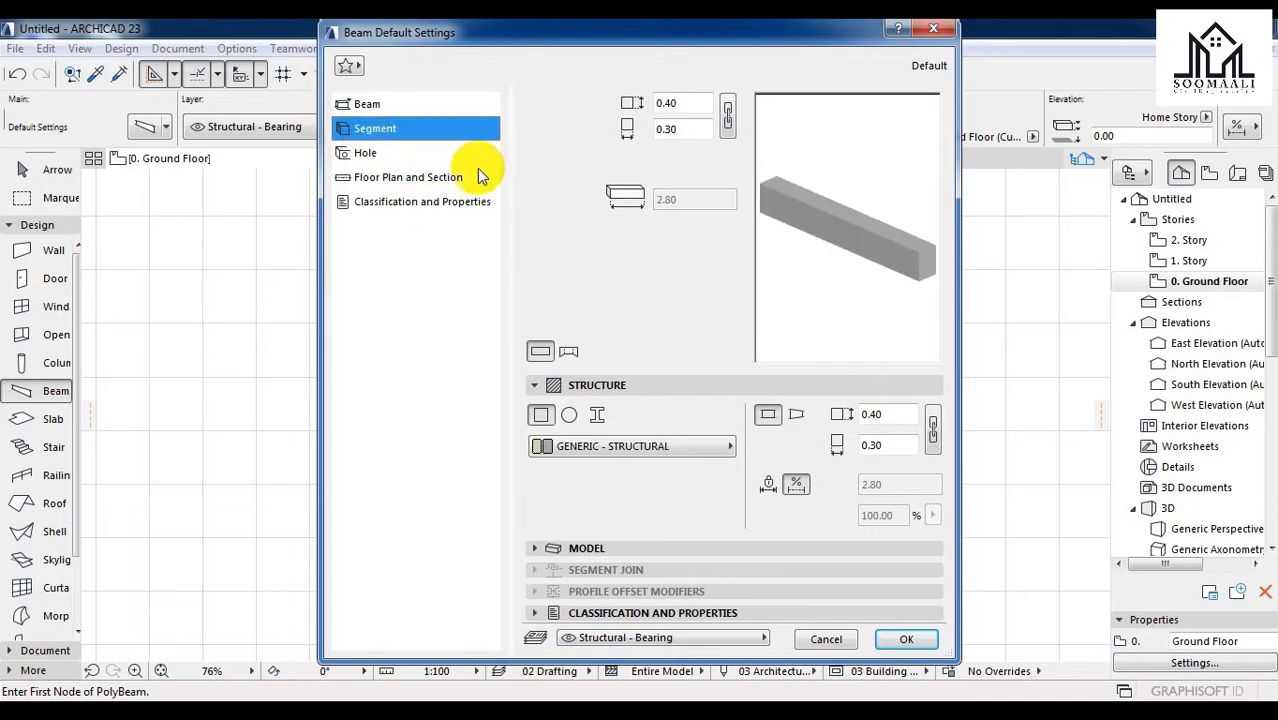
pyautogui.click(568, 415)
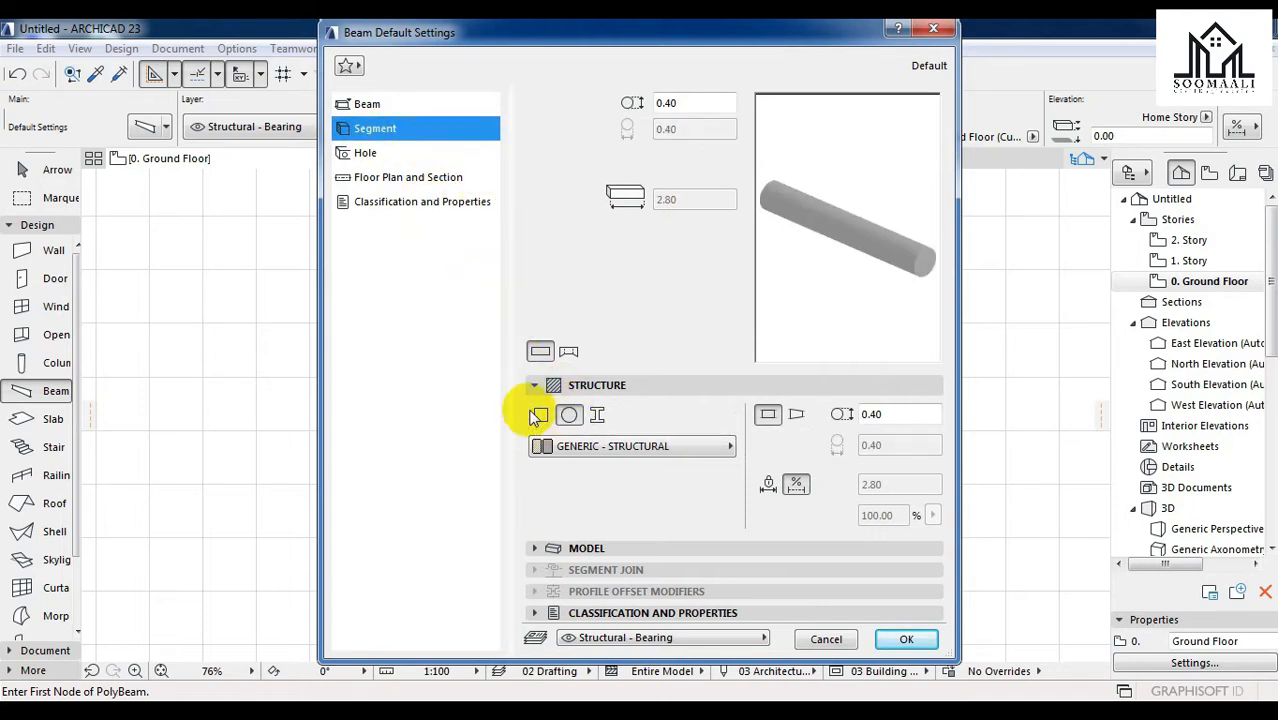
pyautogui.click(538, 415)
pyautogui.click(597, 415)
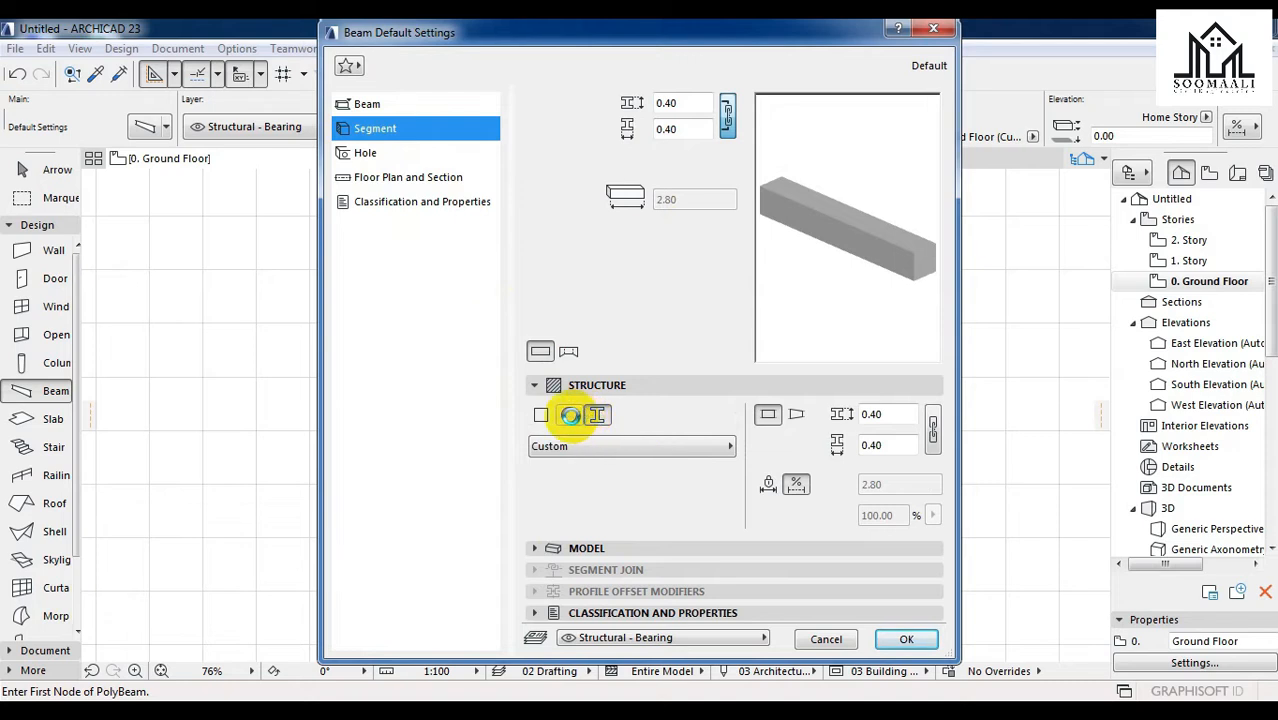
pyautogui.click(568, 415)
pyautogui.click(540, 415)
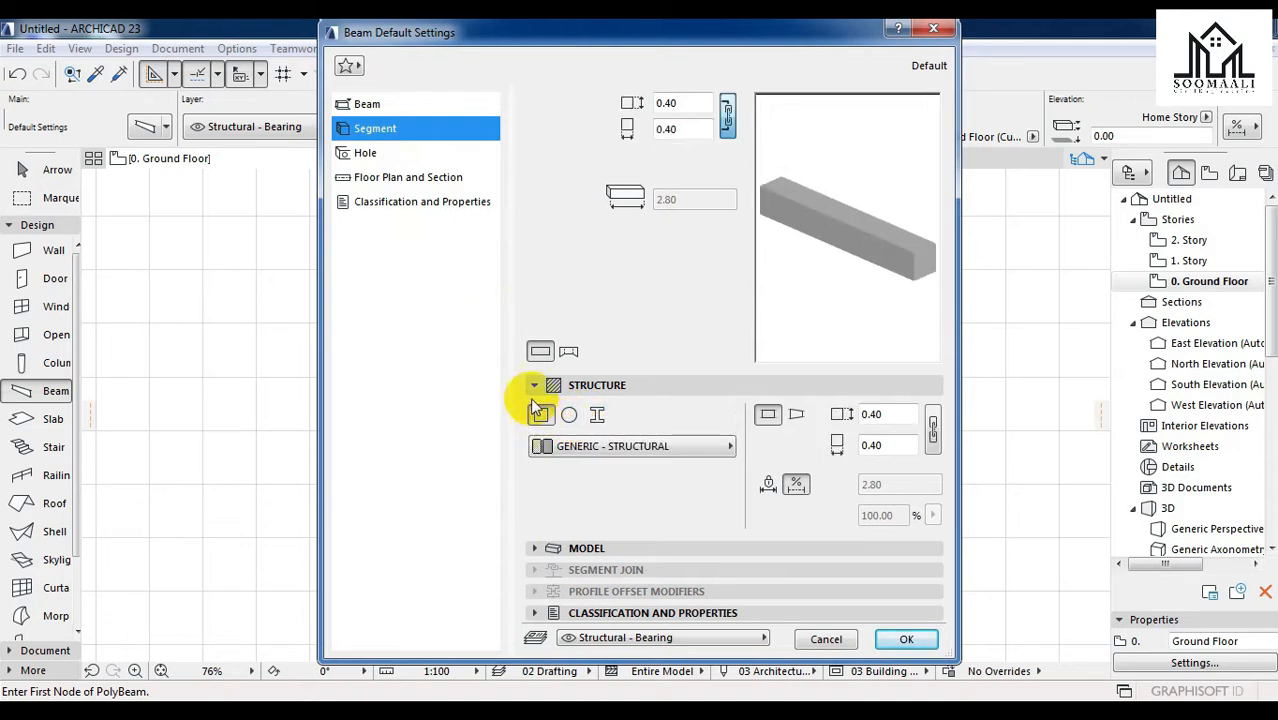
# - Apply the Beam - Rectangular favorite to the default beam settings and accept them
pyautogui.click(349, 64)
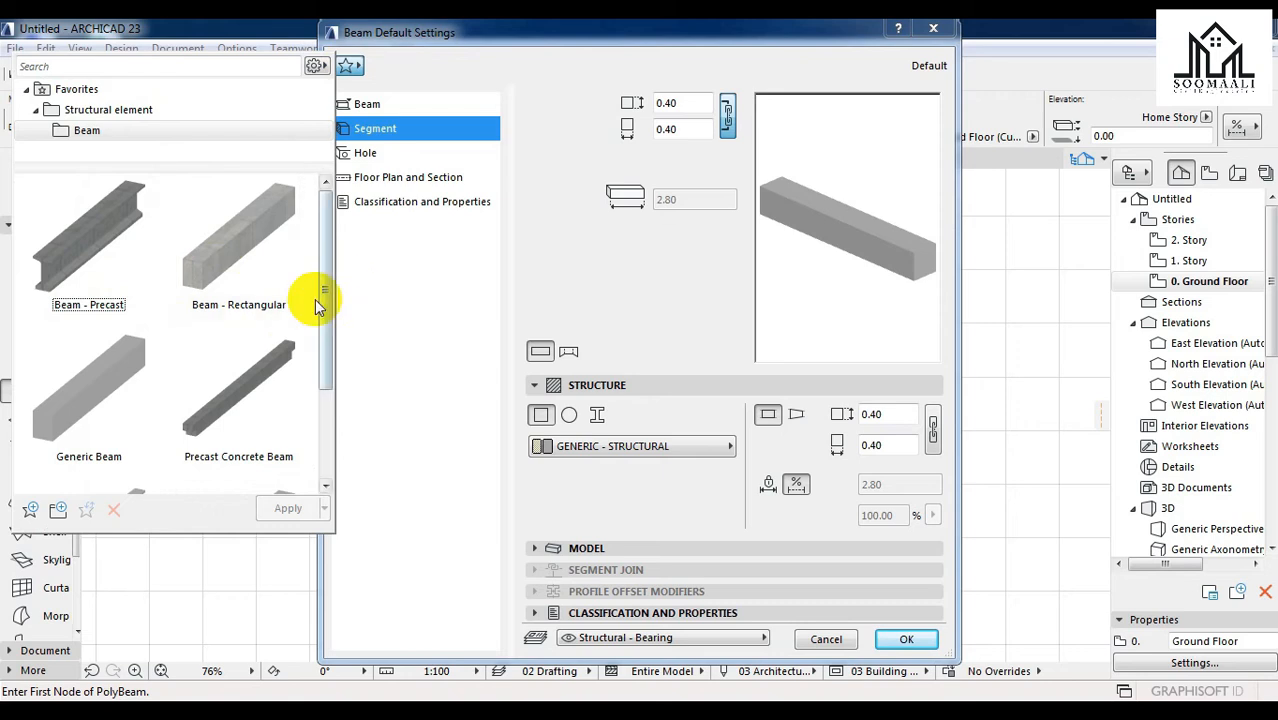
pyautogui.moveTo(322, 314); pyautogui.dragTo(347, 297)
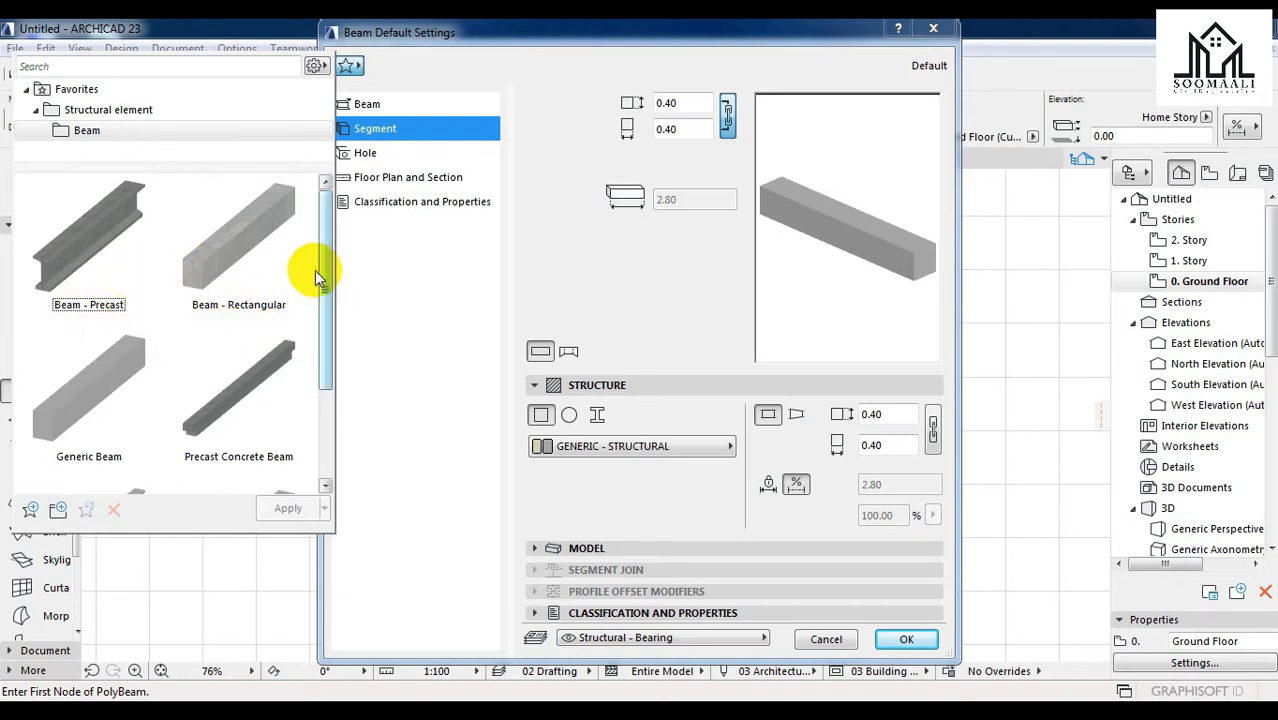
pyautogui.moveTo(322, 288)
pyautogui.mouseDown()
pyautogui.moveTo(329, 395)
pyautogui.moveTo(332, 288)
pyautogui.mouseUp()
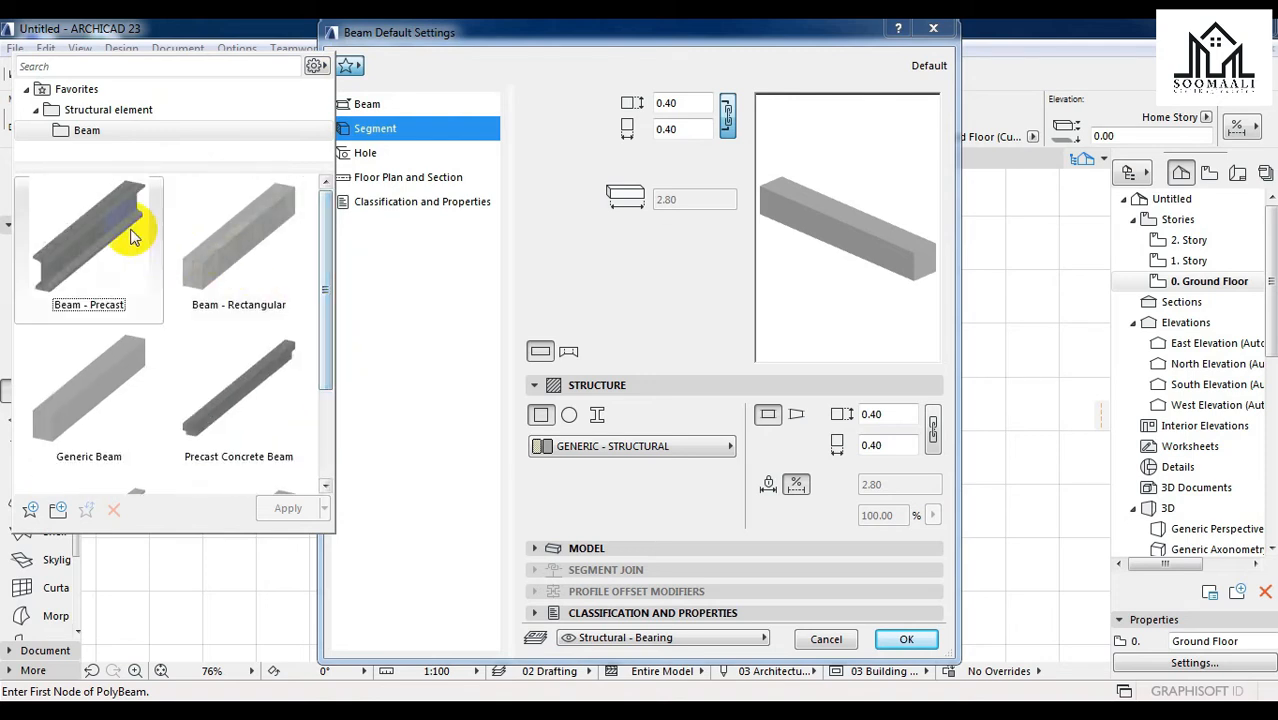
pyautogui.click(239, 240)
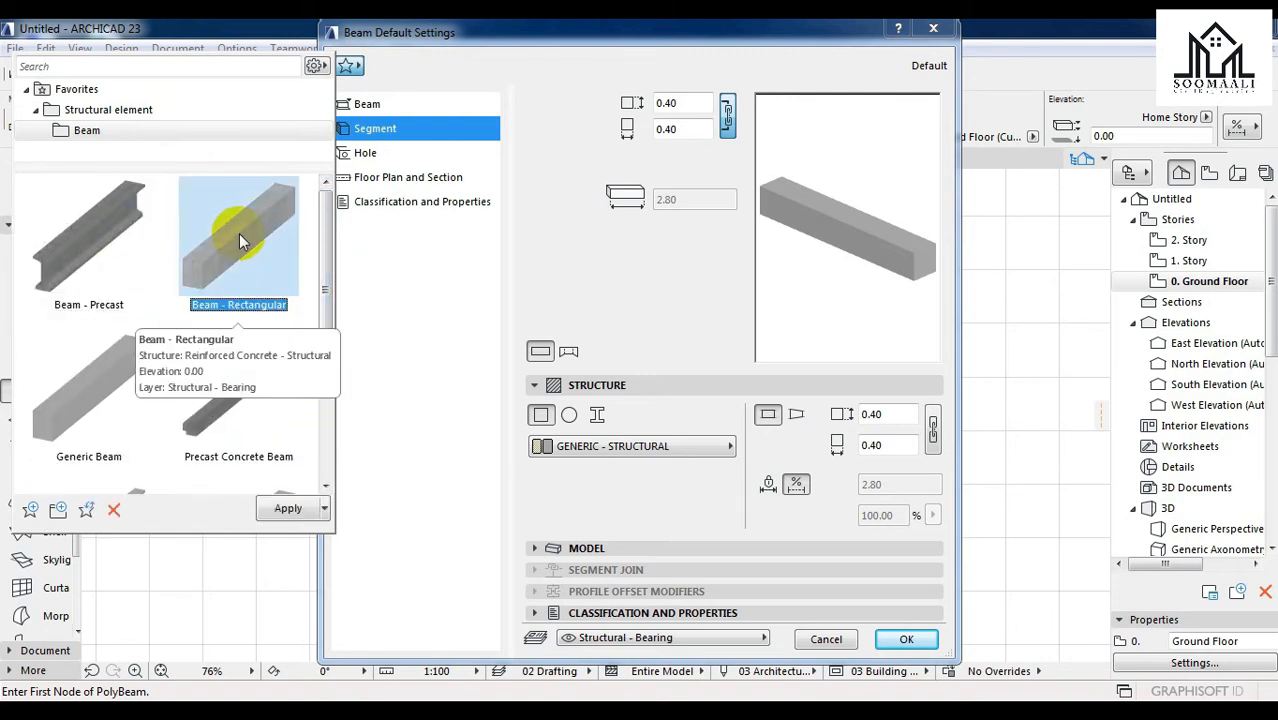
pyautogui.doubleClick(239, 240)
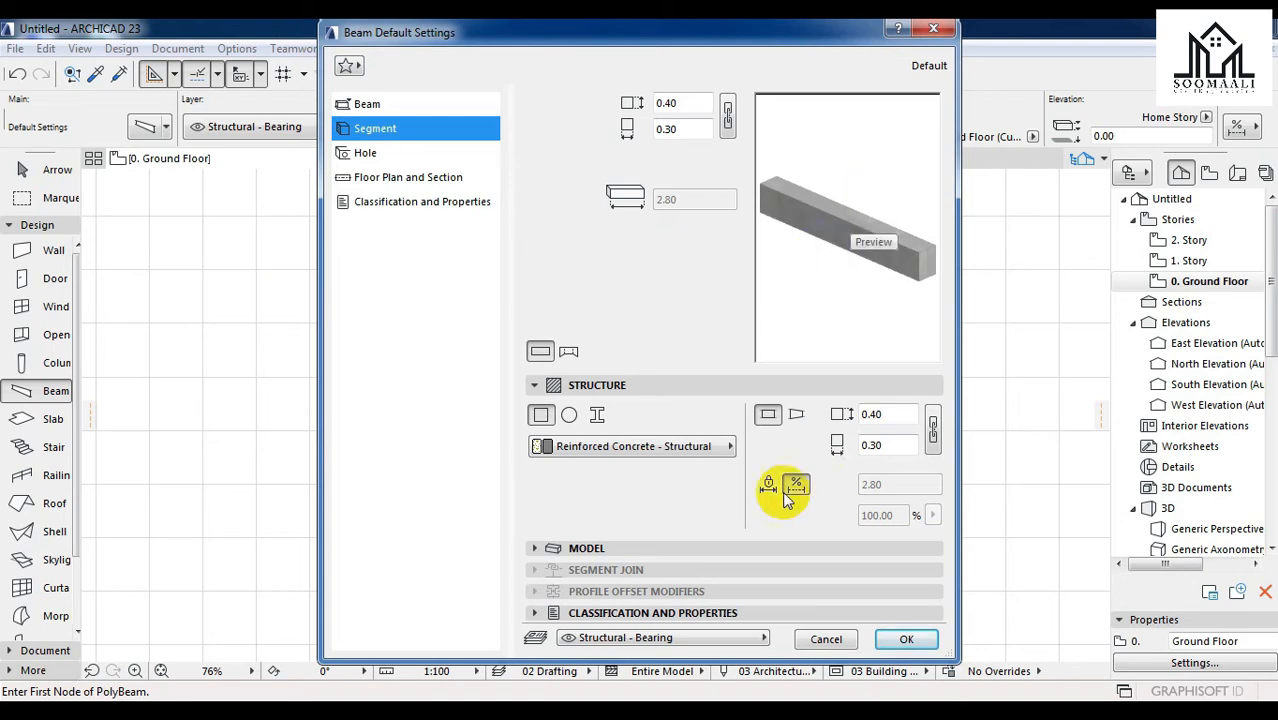
pyautogui.click(913, 639)
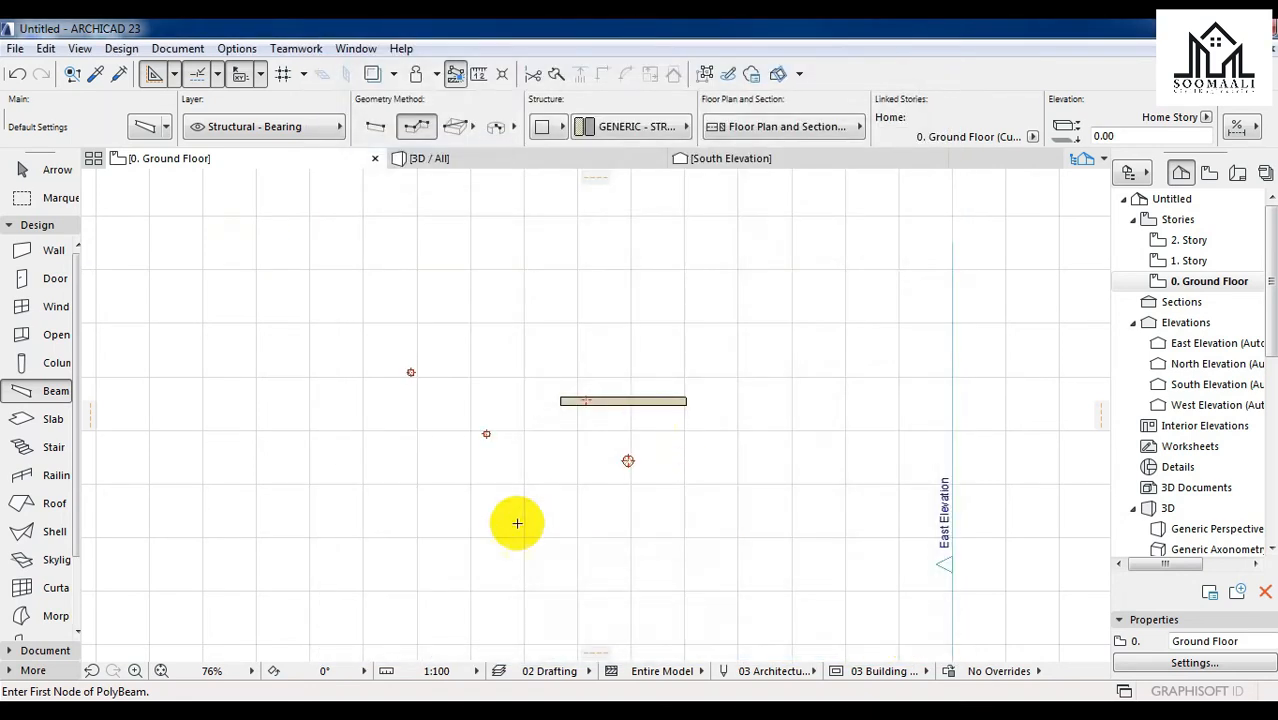
# - Draw a rectangular ring of beams below the existing wall using the rectangle geometry method, with short sides about 4.6 m long
pyautogui.click(428, 509)
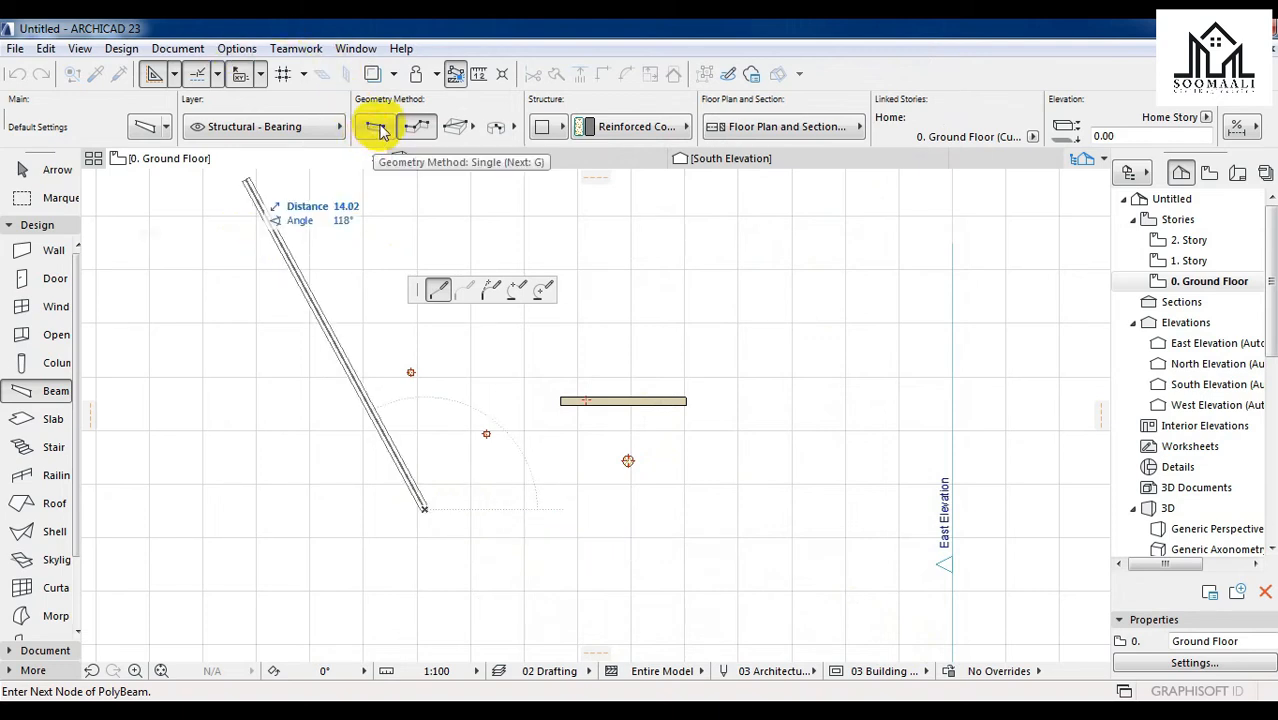
pyautogui.click(461, 127)
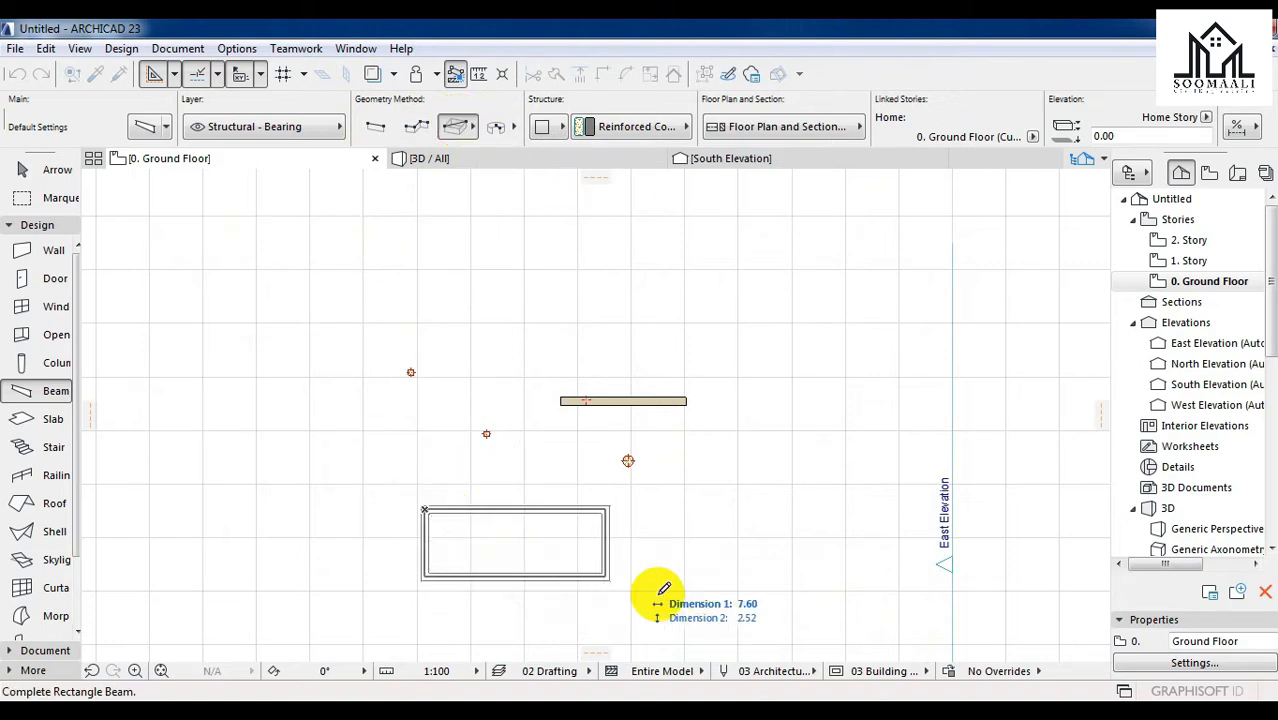
pyautogui.click(752, 628)
pyautogui.scroll(-5, 620, 427)
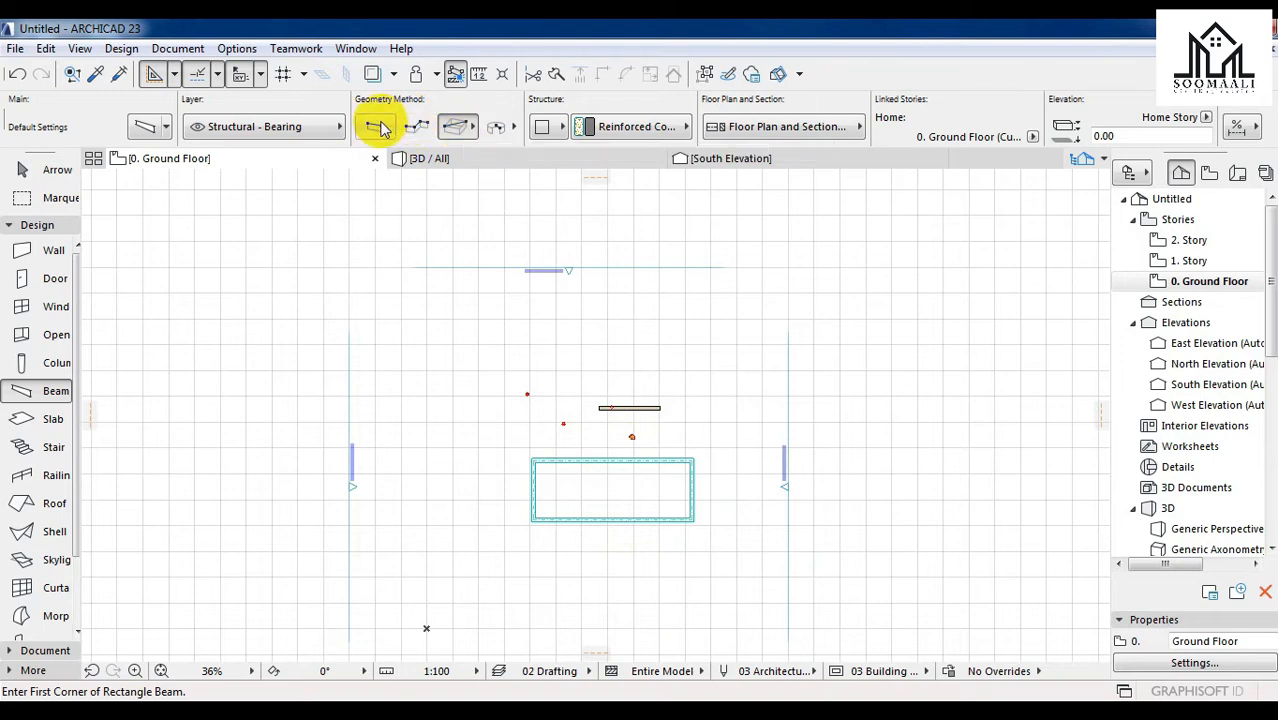
pyautogui.scroll(4, 705, 521)
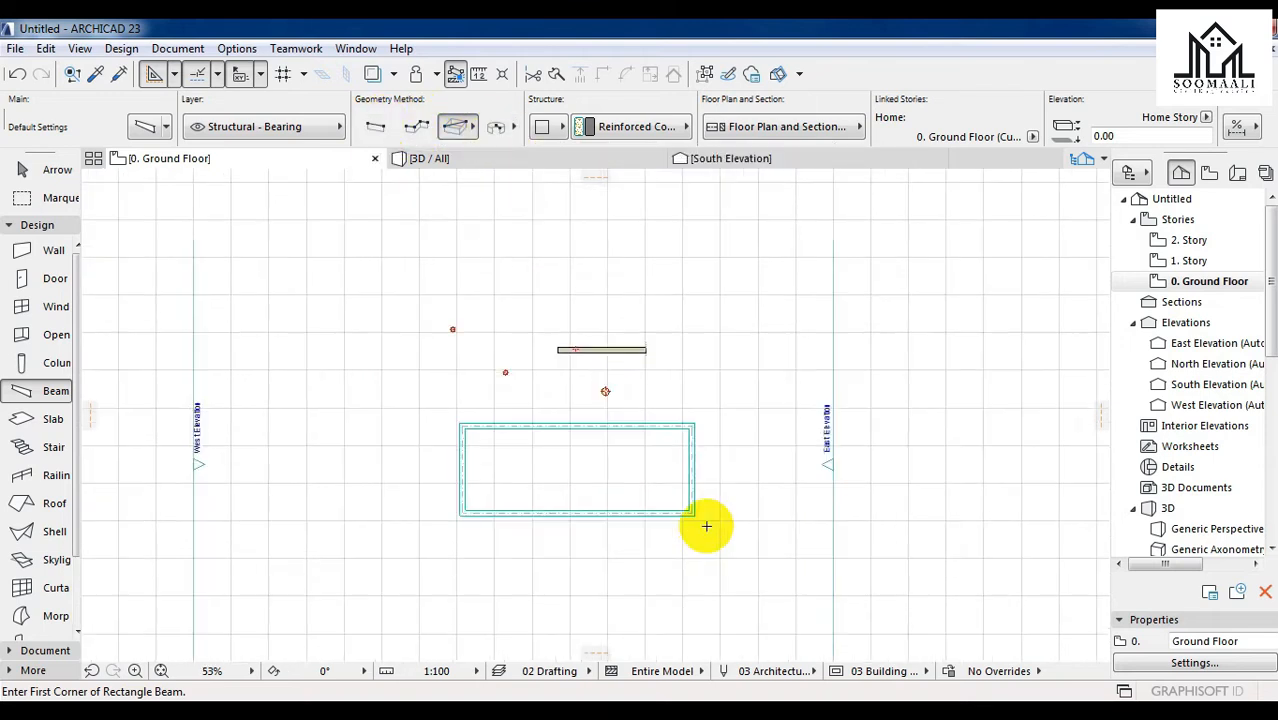
pyautogui.press('Escape')
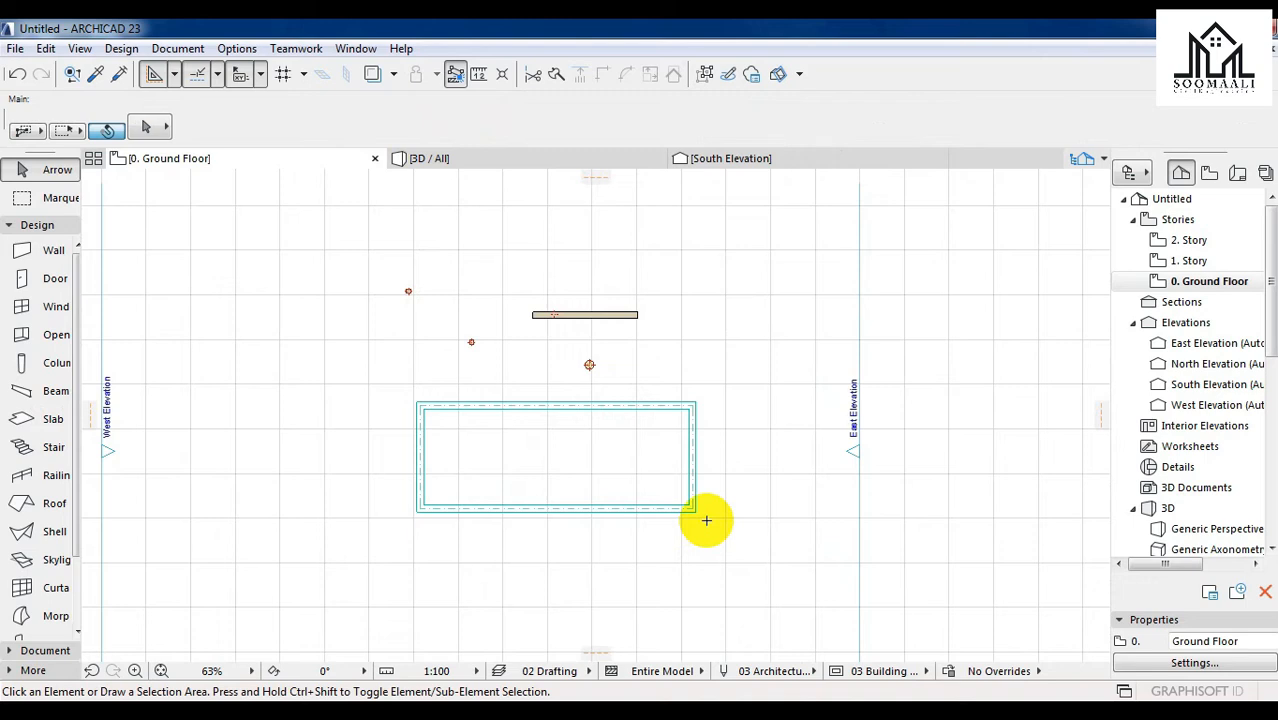
# - Select the four beams of the rectangle and enable surface overrides on all five surfaces in their segment model settings
pyautogui.click(690, 510)
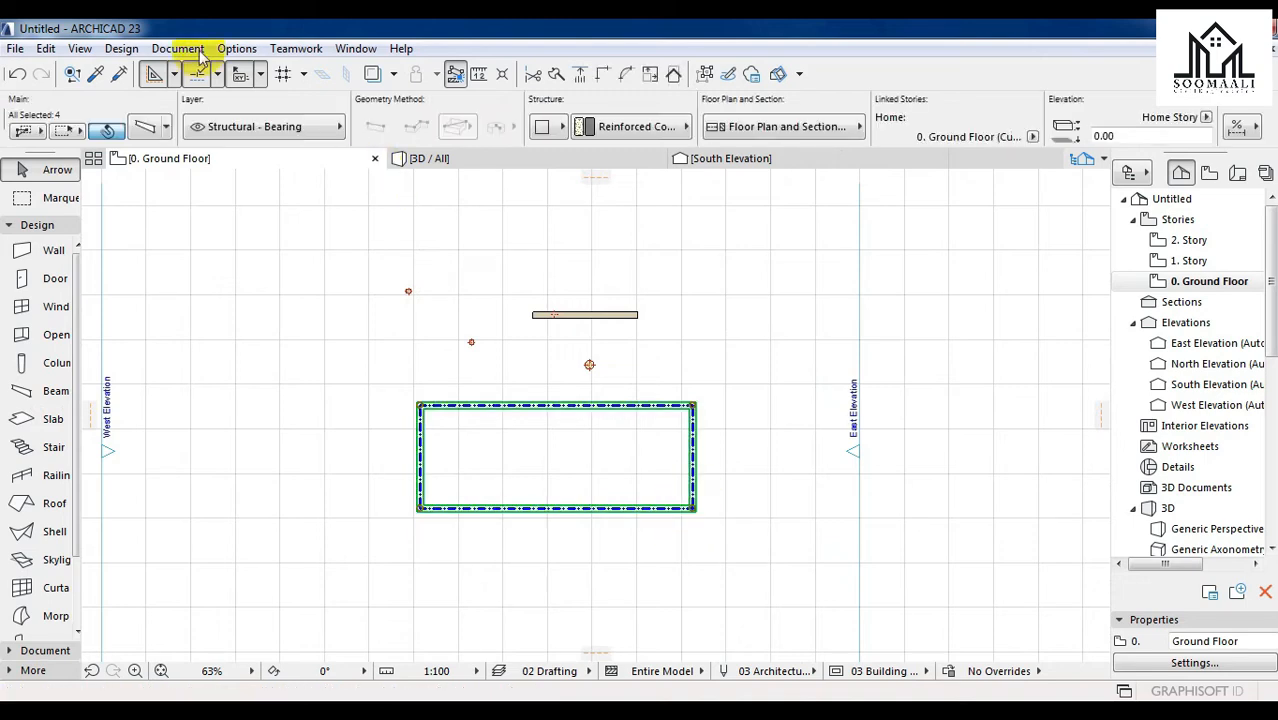
pyautogui.click(145, 127)
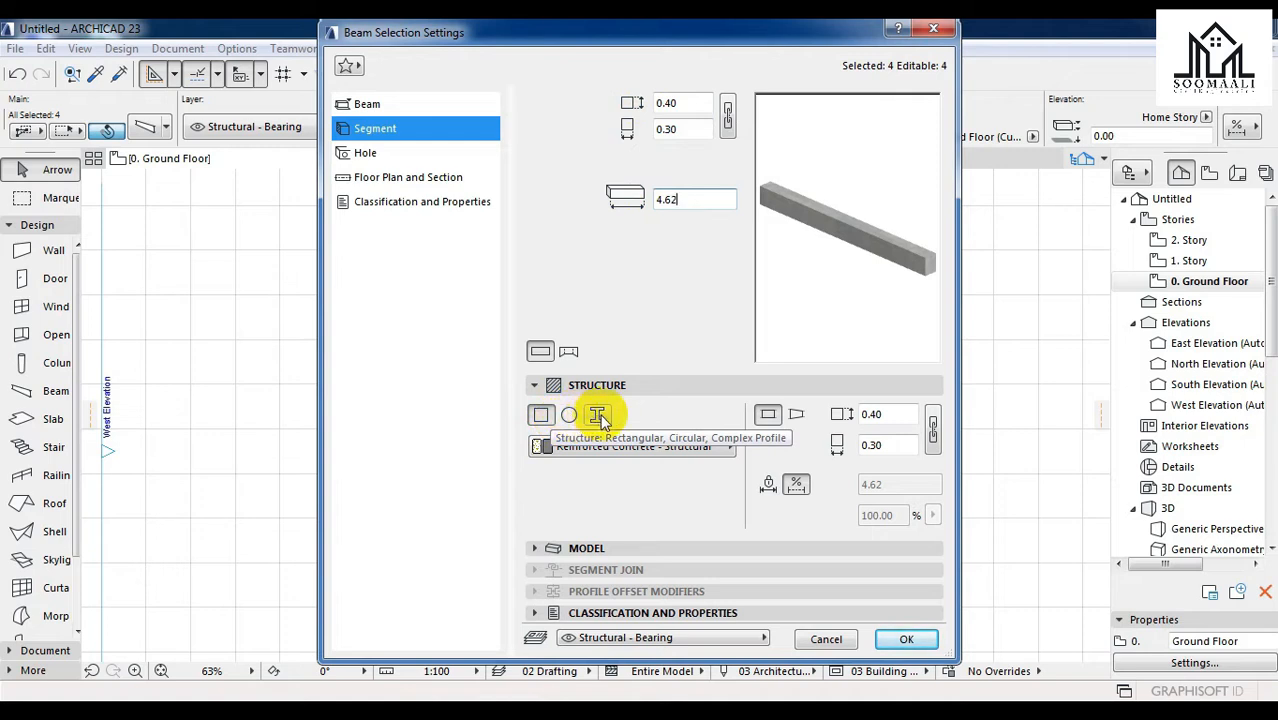
pyautogui.click(587, 548)
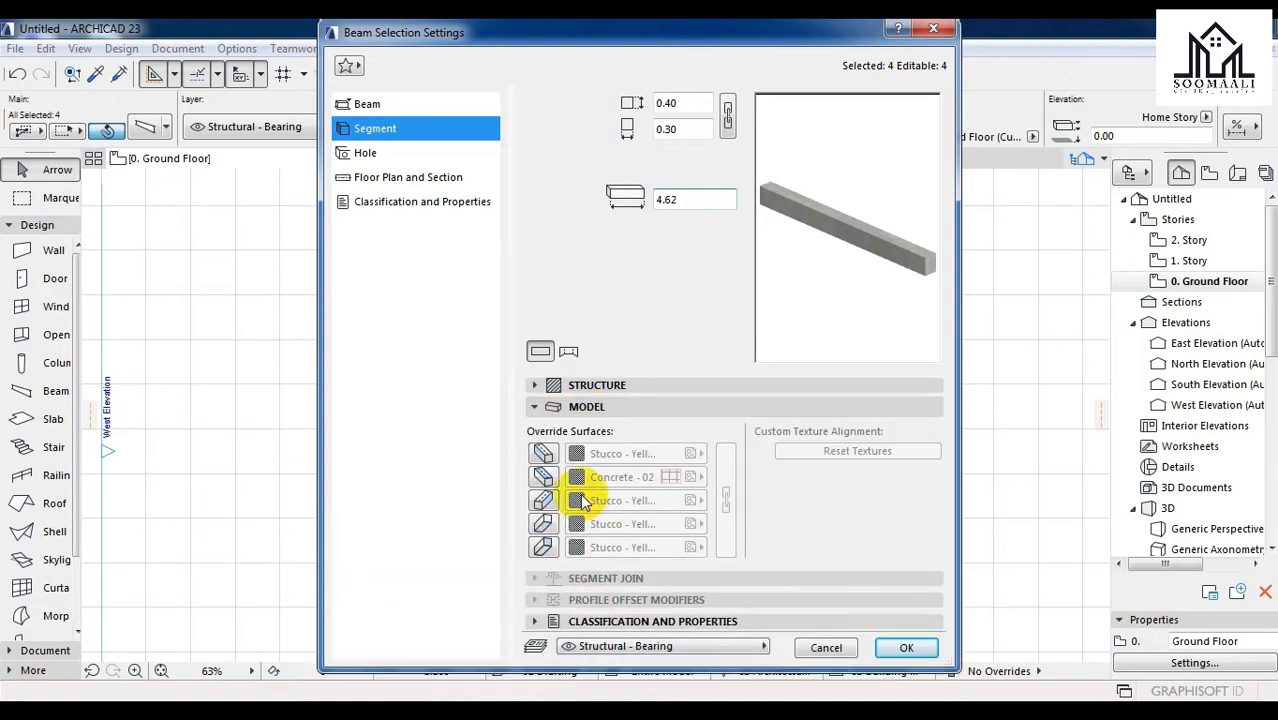
pyautogui.click(543, 477)
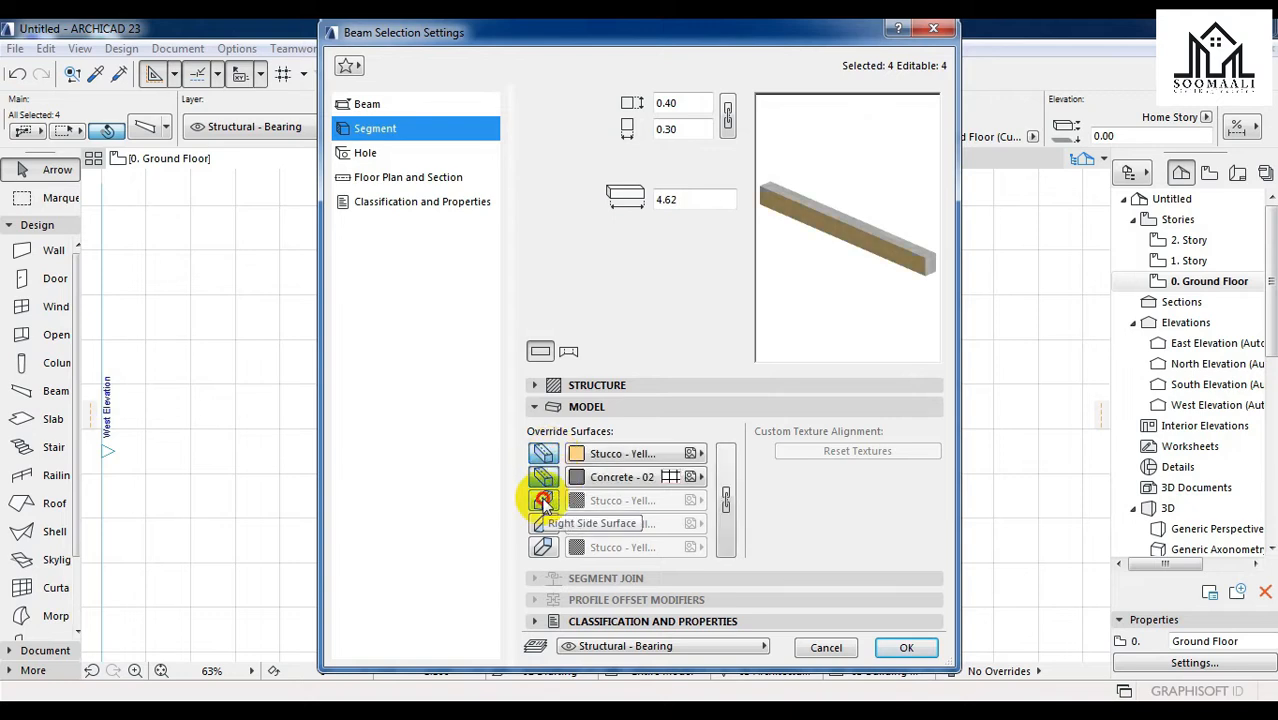
pyautogui.click(543, 500)
pyautogui.click(543, 524)
pyautogui.click(541, 545)
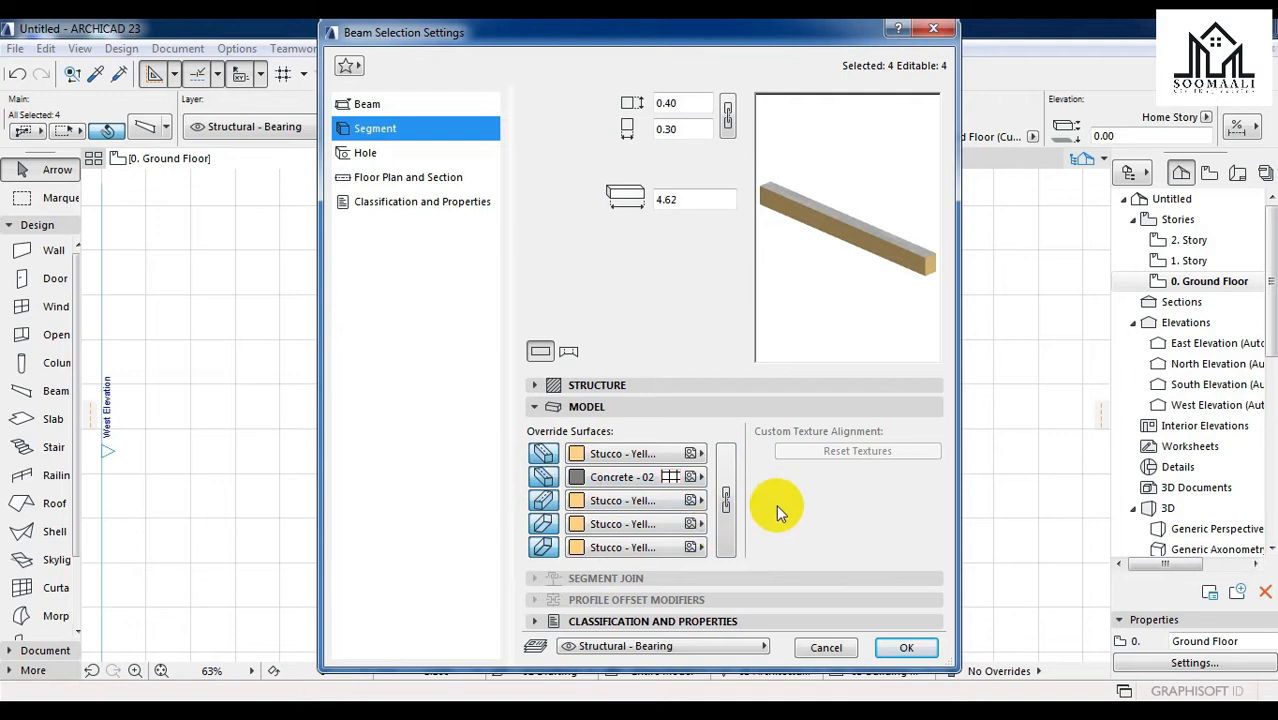
# - Keep the override surfaces unlinked, setting the top surface to Earth - Brown and the left side surface to Paint - Royal Blue
pyautogui.click(727, 499)
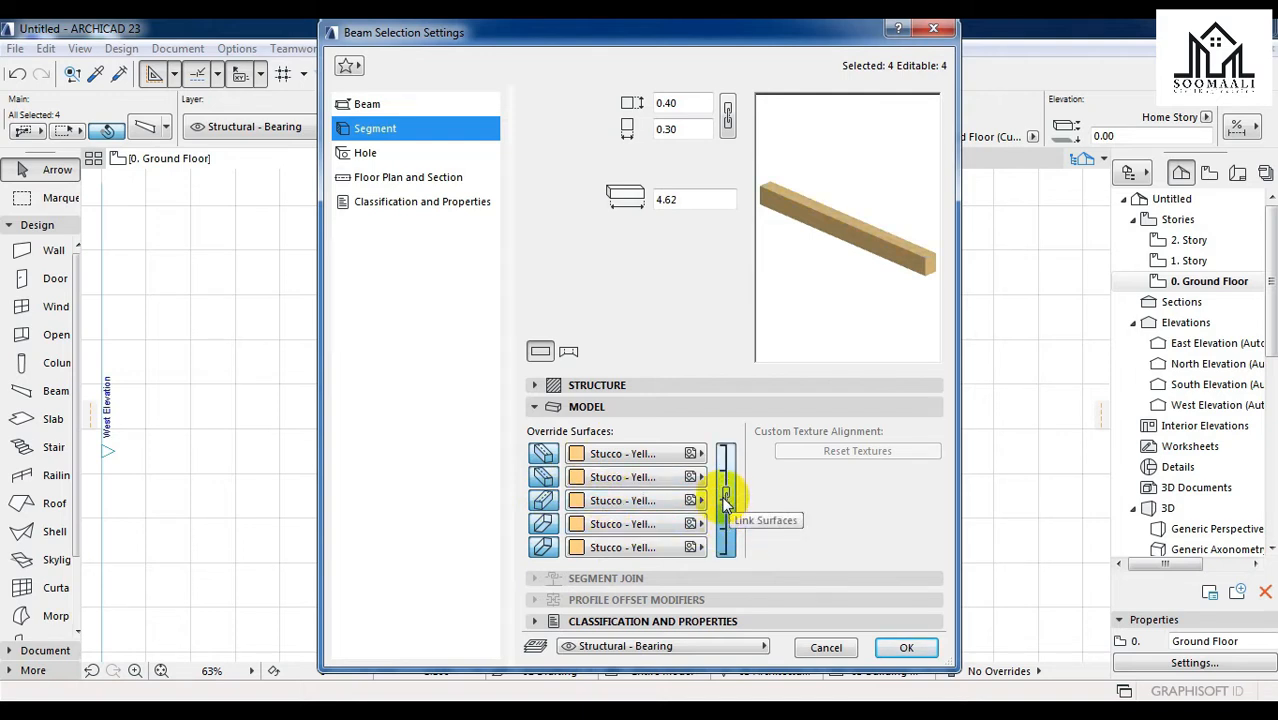
pyautogui.click(726, 501)
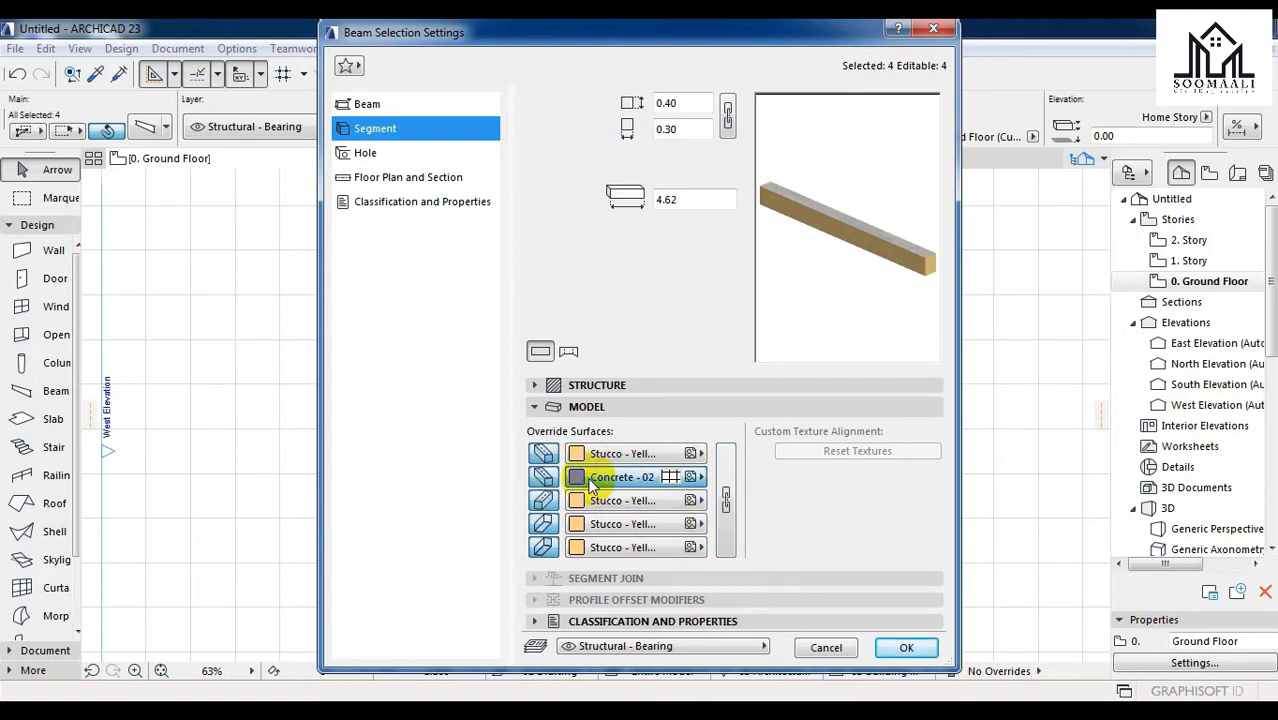
pyautogui.click(590, 477)
pyautogui.click(757, 561)
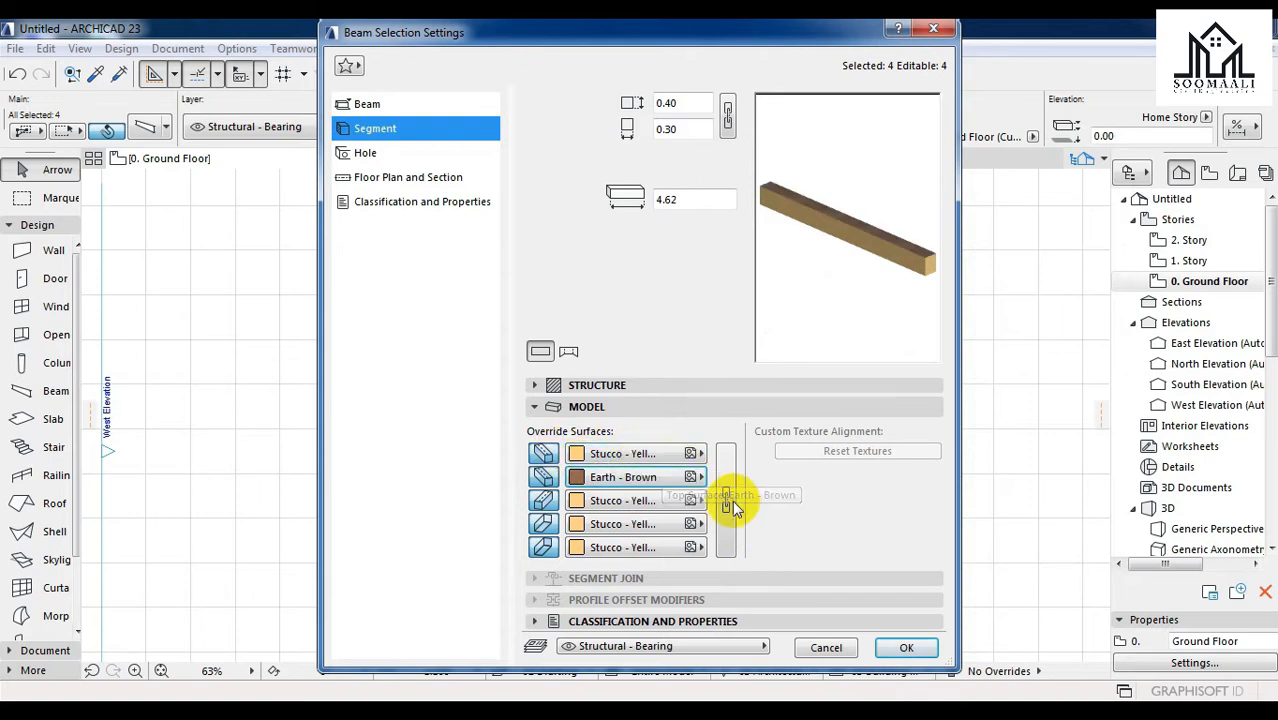
pyautogui.click(622, 453)
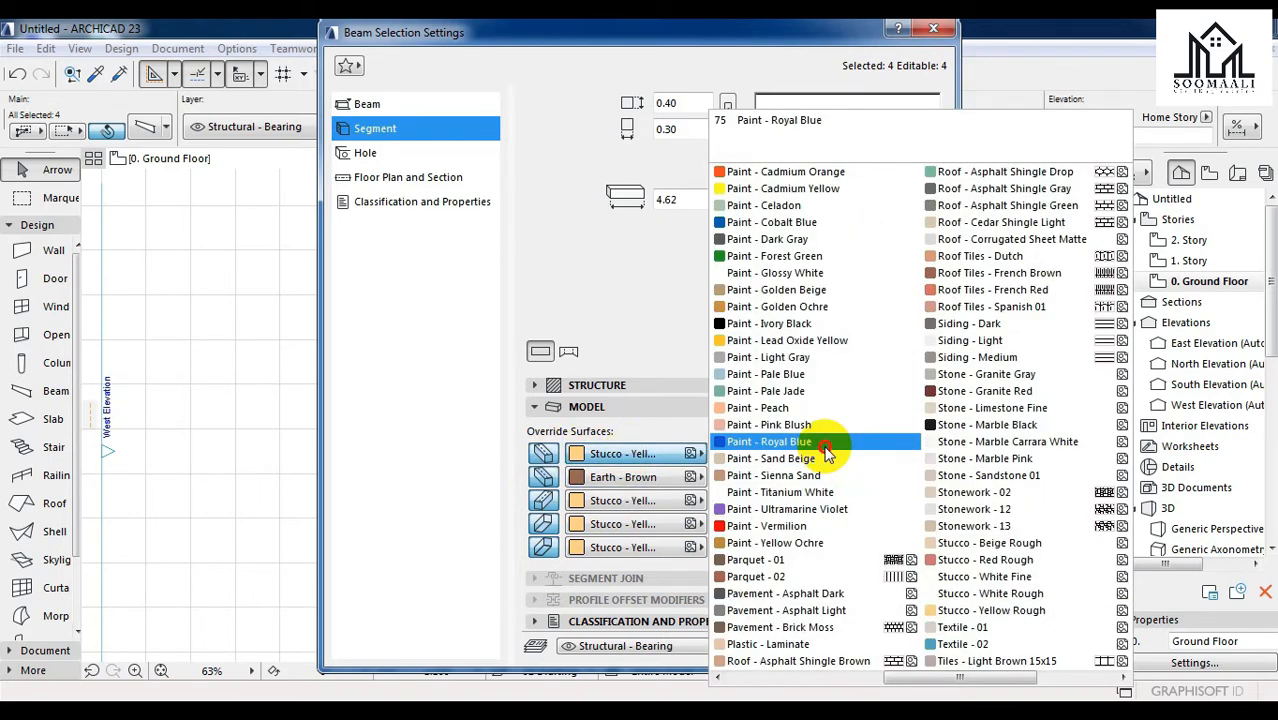
pyautogui.click(818, 442)
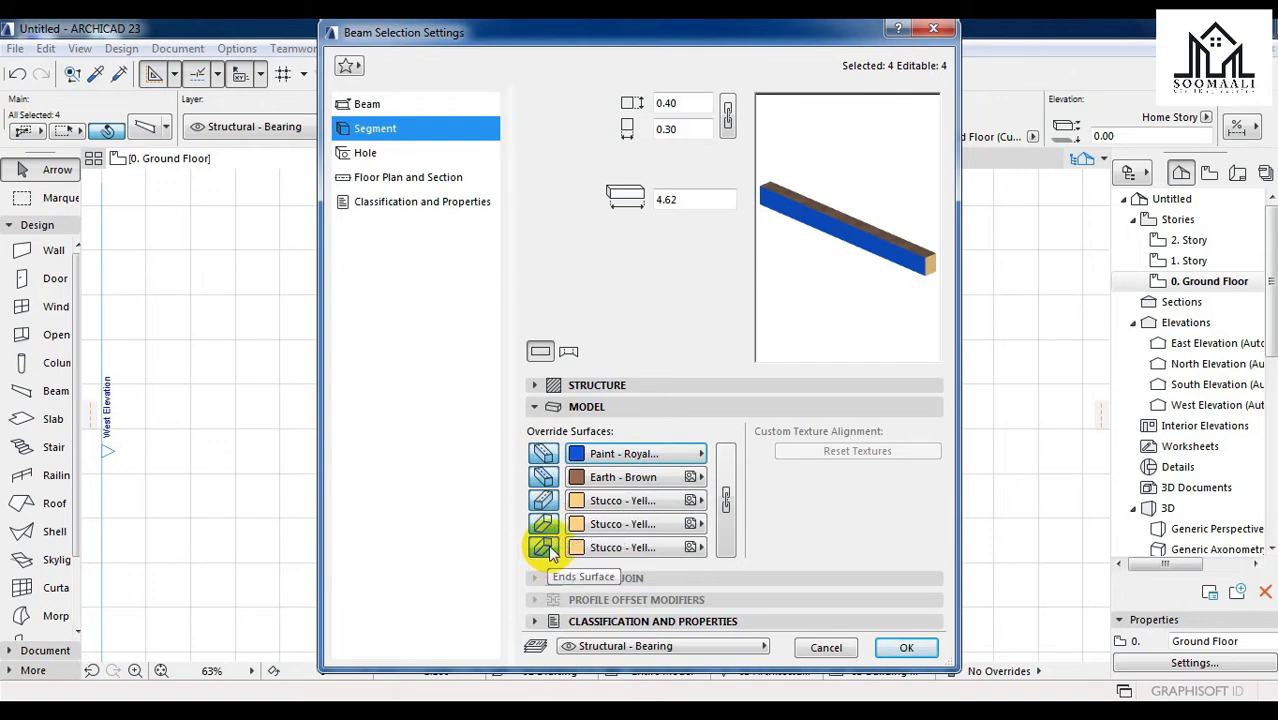
# - Override the beams' ends surface with Paint - Sienna Sand and the bottom surface with Pavement - Asphalt Dark
pyautogui.click(600, 547)
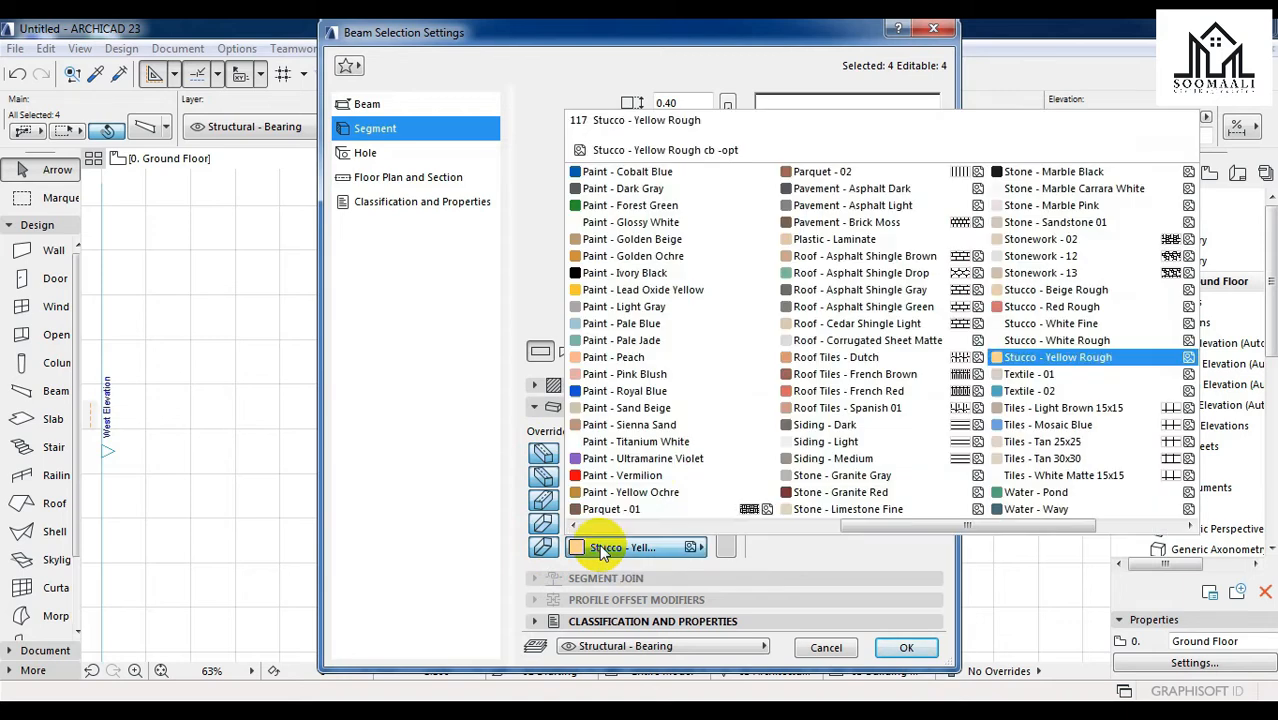
pyautogui.click(680, 424)
pyautogui.click(610, 524)
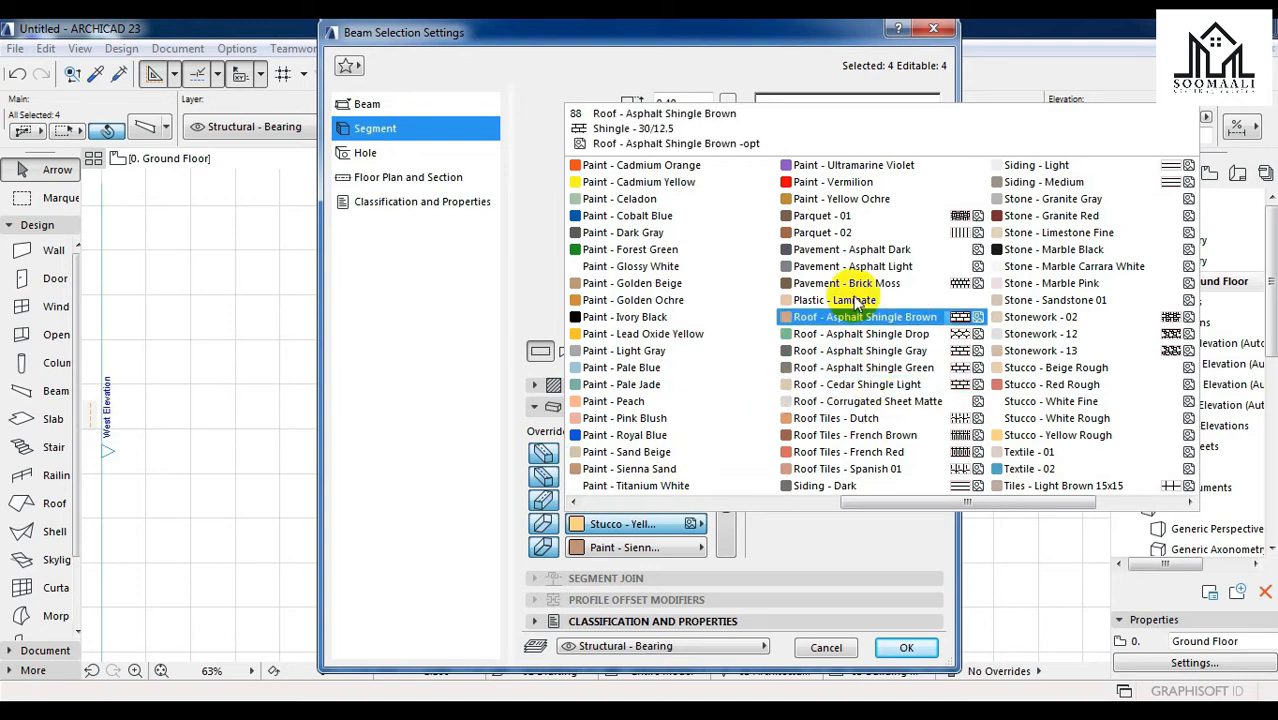
pyautogui.click(848, 251)
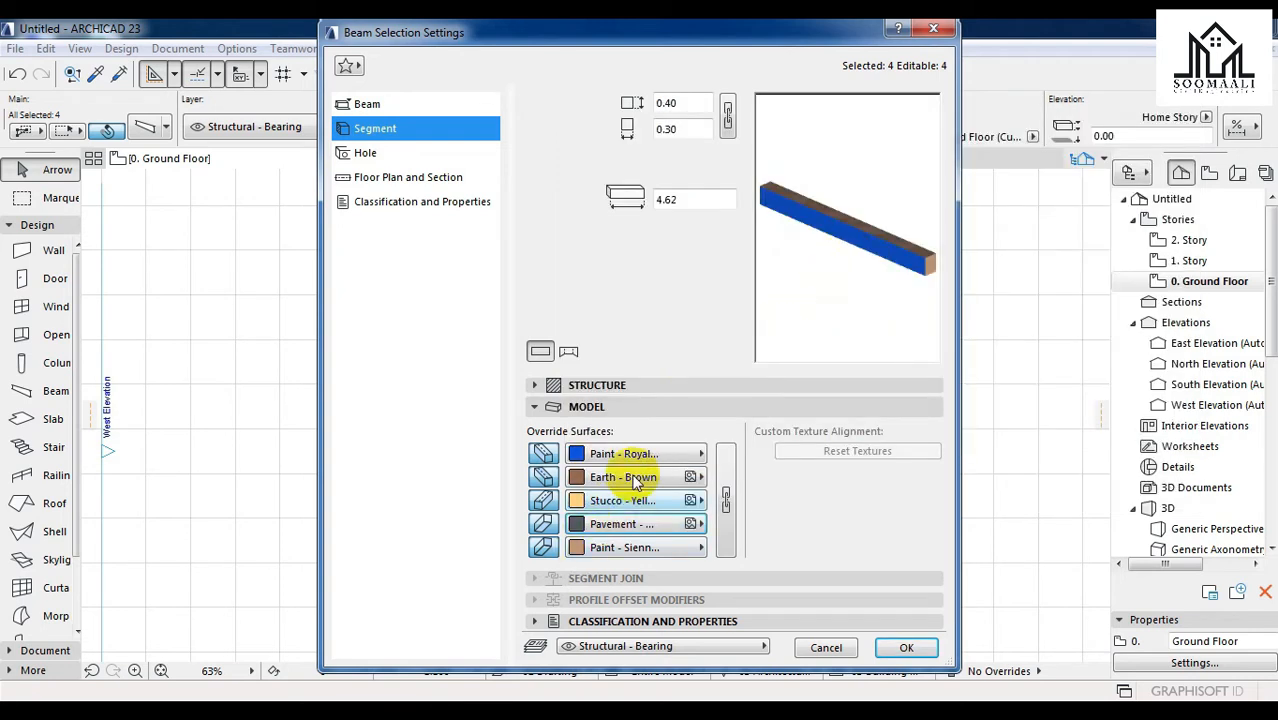
# - Override the beams' right side surface with Roof Tiles - French Red and accept the selection settings
pyautogui.click(635, 500)
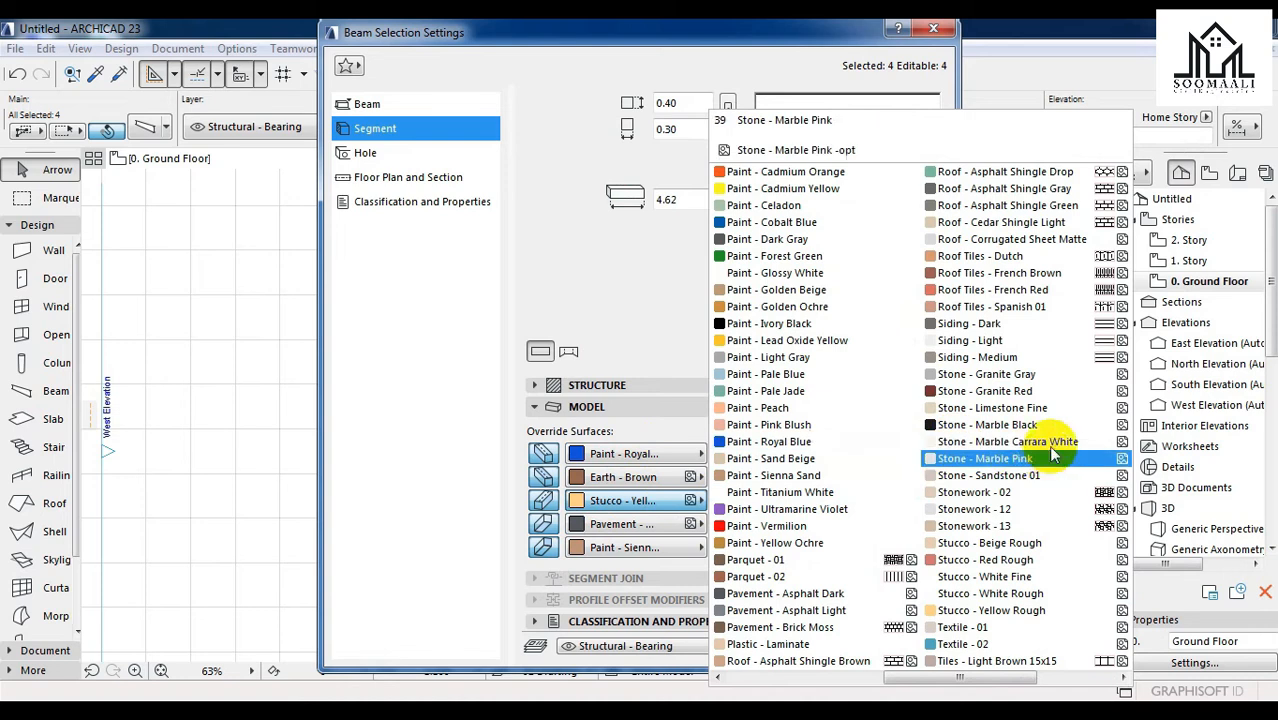
pyautogui.click(997, 289)
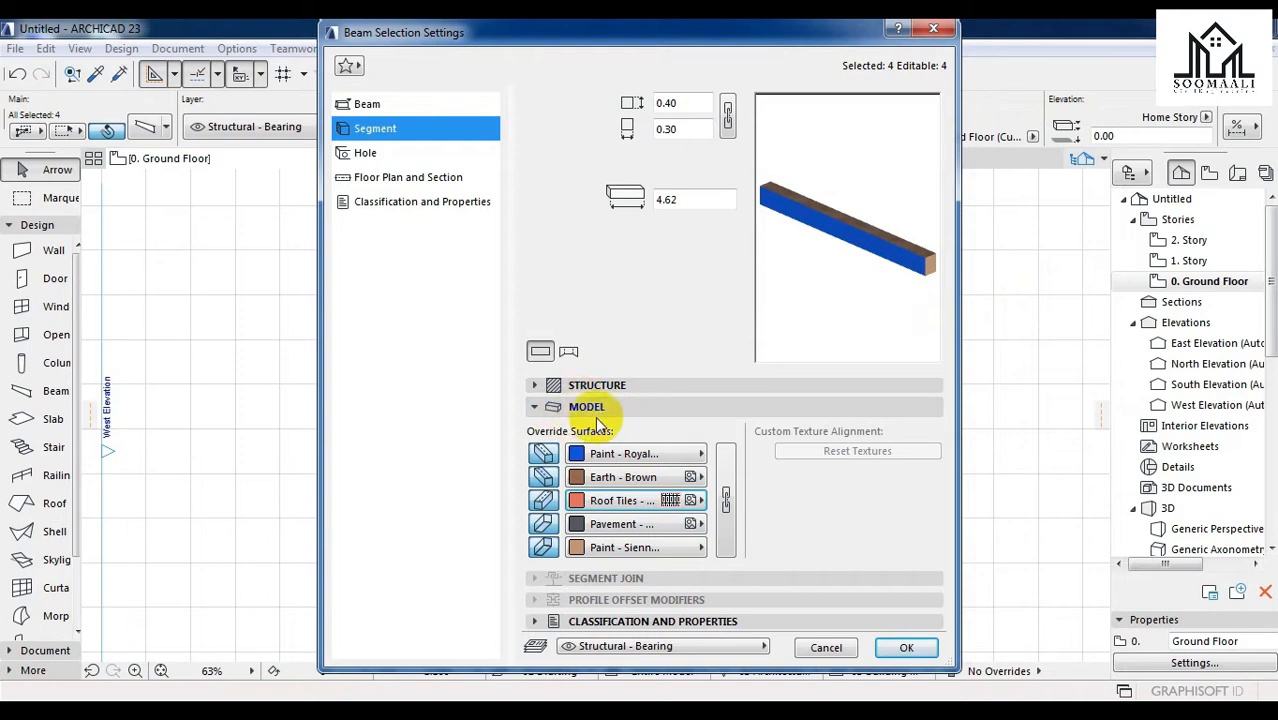
pyautogui.click(900, 645)
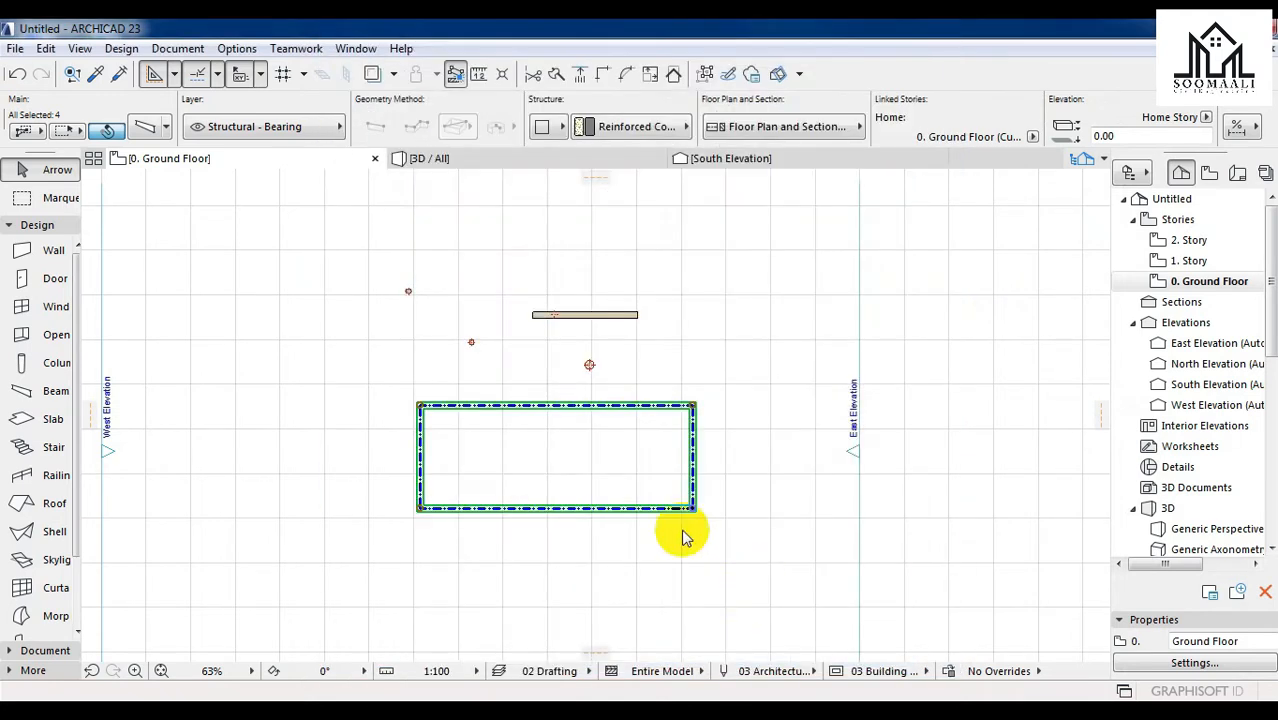
# - Examine the surface materials on the rectangular beam ring from several angles in the 3D view
pyautogui.click(526, 160)
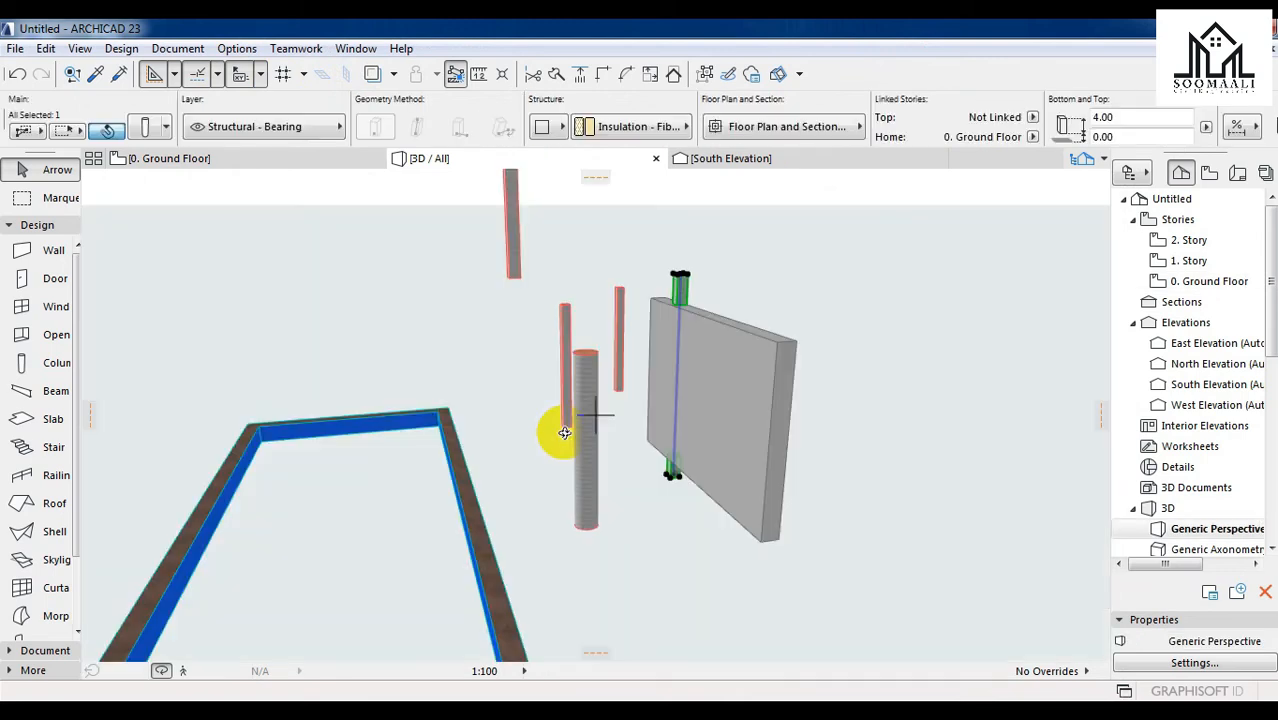
pyautogui.scroll(-2, 610, 328)
pyautogui.click(547, 538)
pyautogui.scroll(5, 547, 538)
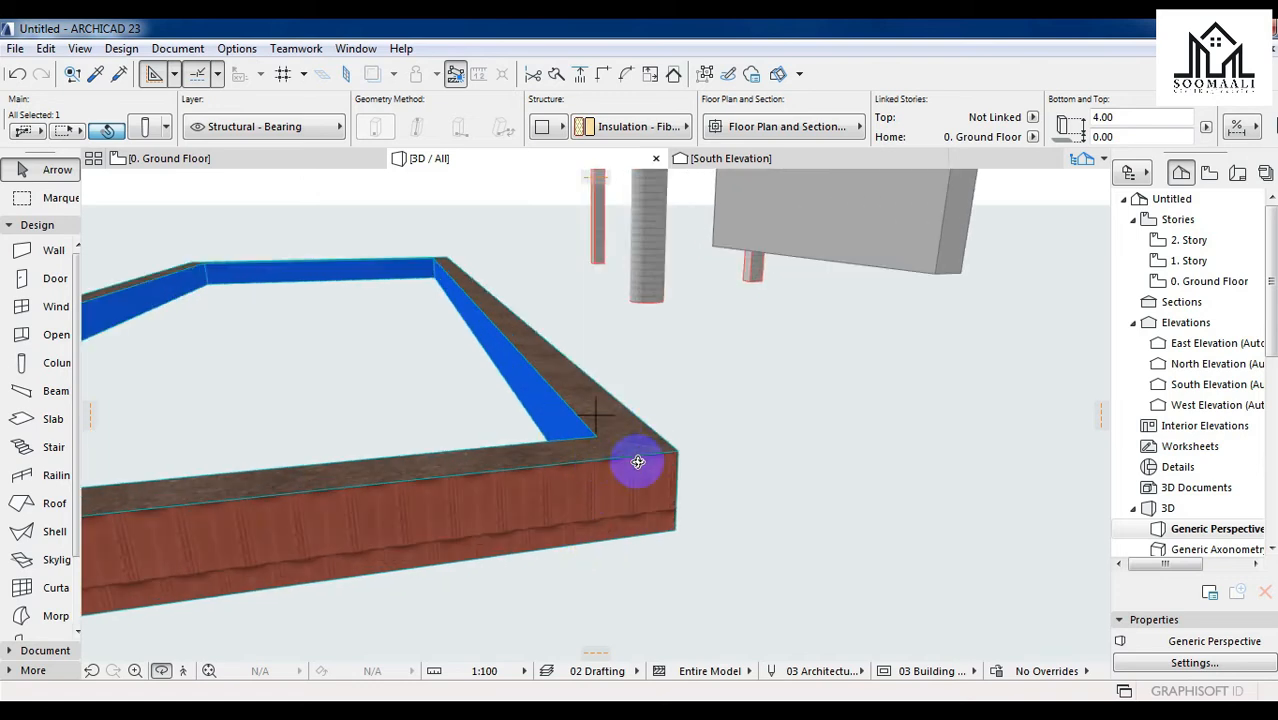
pyautogui.moveTo(782, 431); pyautogui.dragTo(641, 445)
pyautogui.scroll(2, 131, 360)
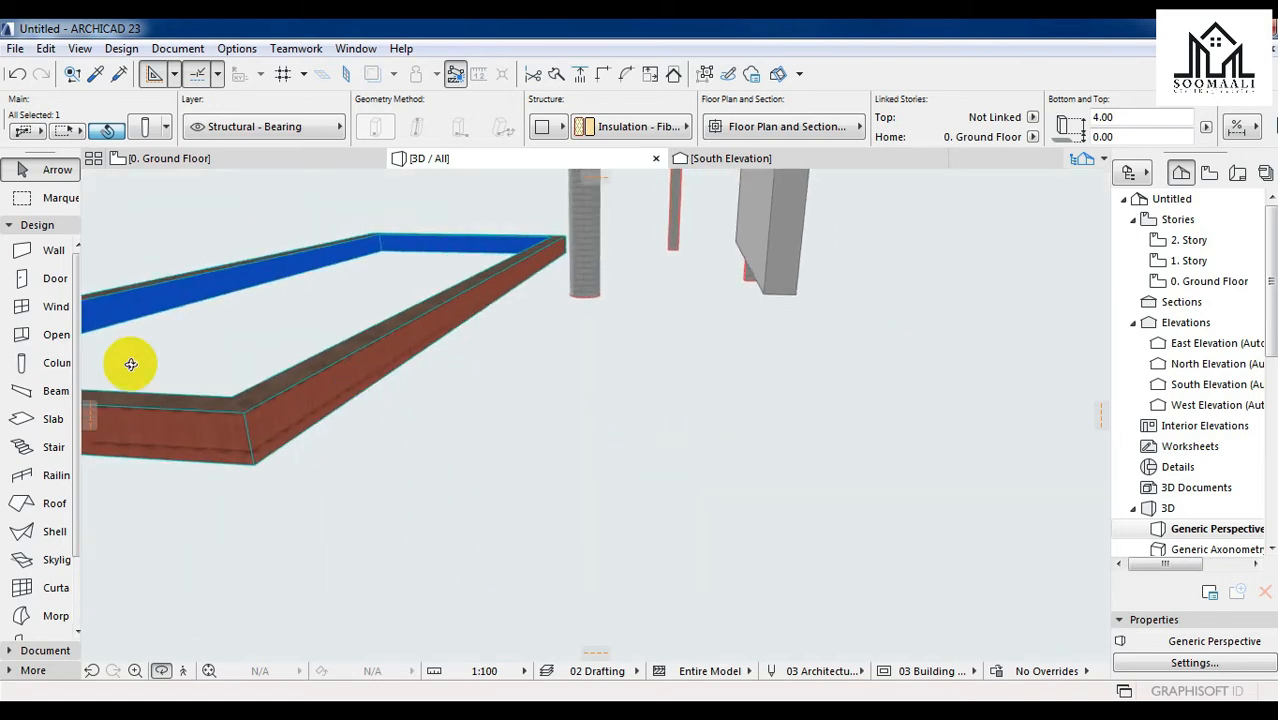
pyautogui.scroll(3, 223, 417)
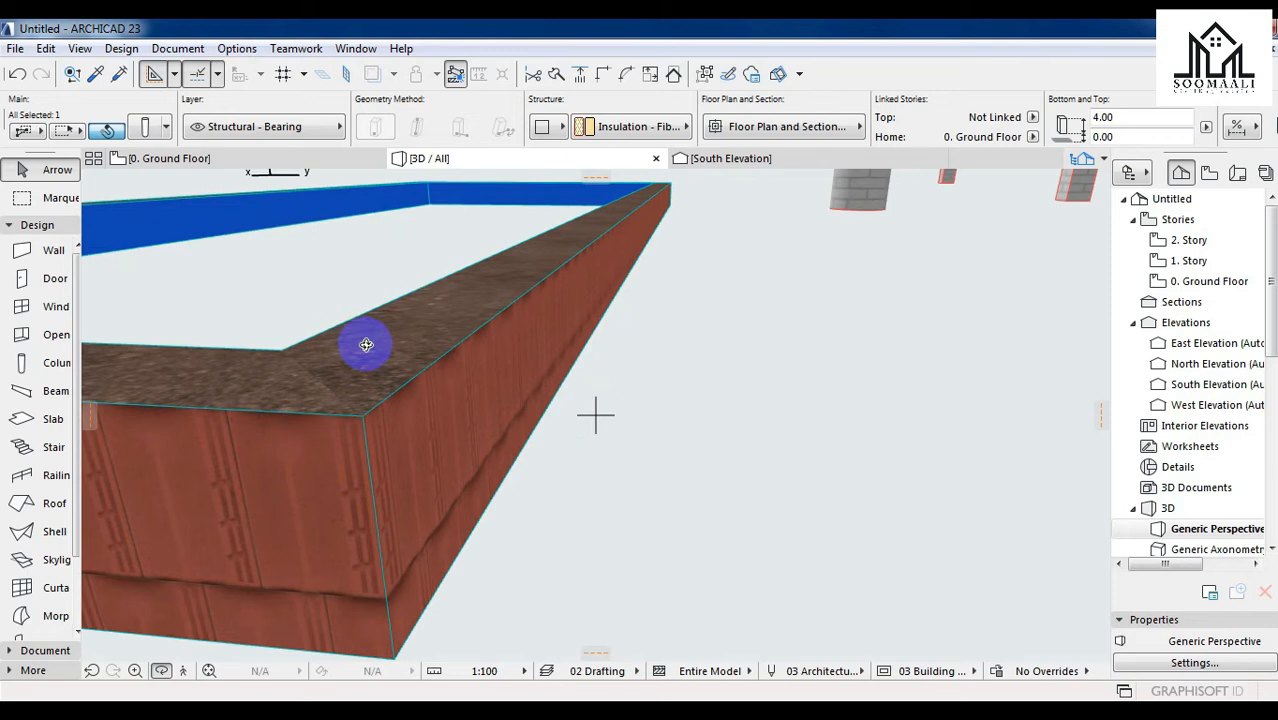
# - Inspect the brown top, blue inner and red outer faces of the rectangular beam ring around its near corner in 3D
pyautogui.scroll(-1, 522, 351)
pyautogui.scroll(-1, 482, 380)
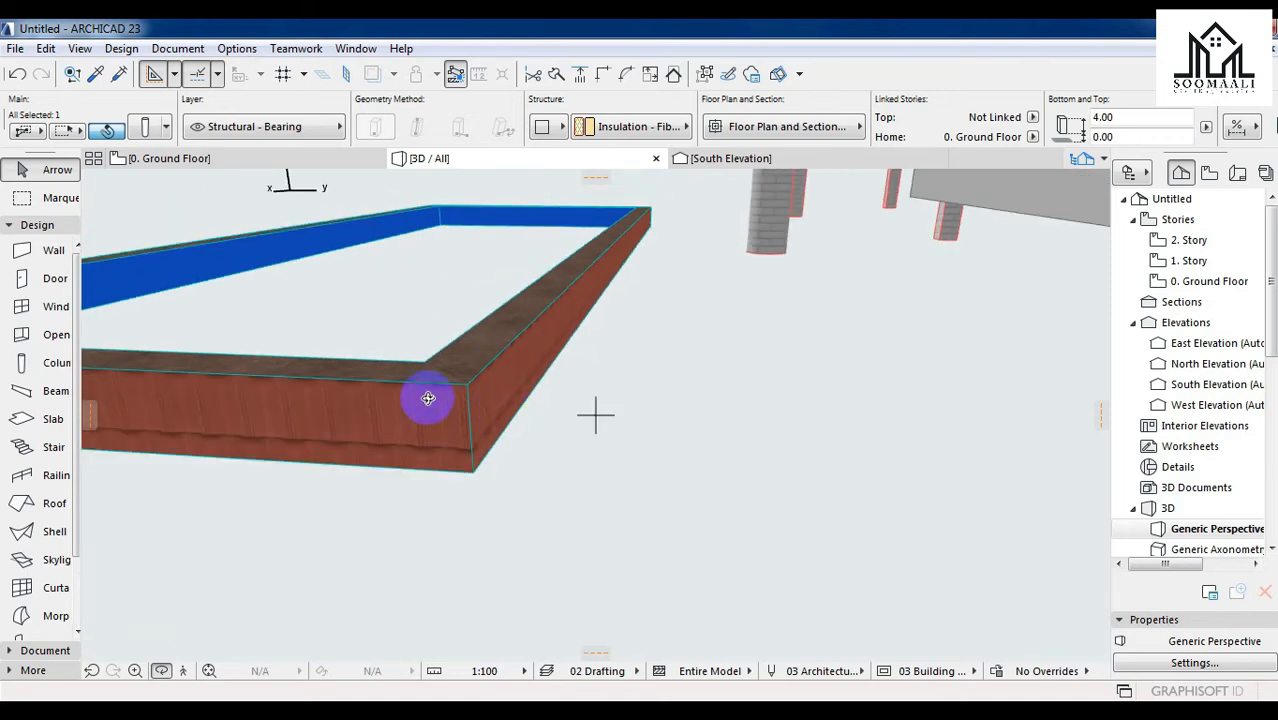
pyautogui.scroll(3, 474, 414)
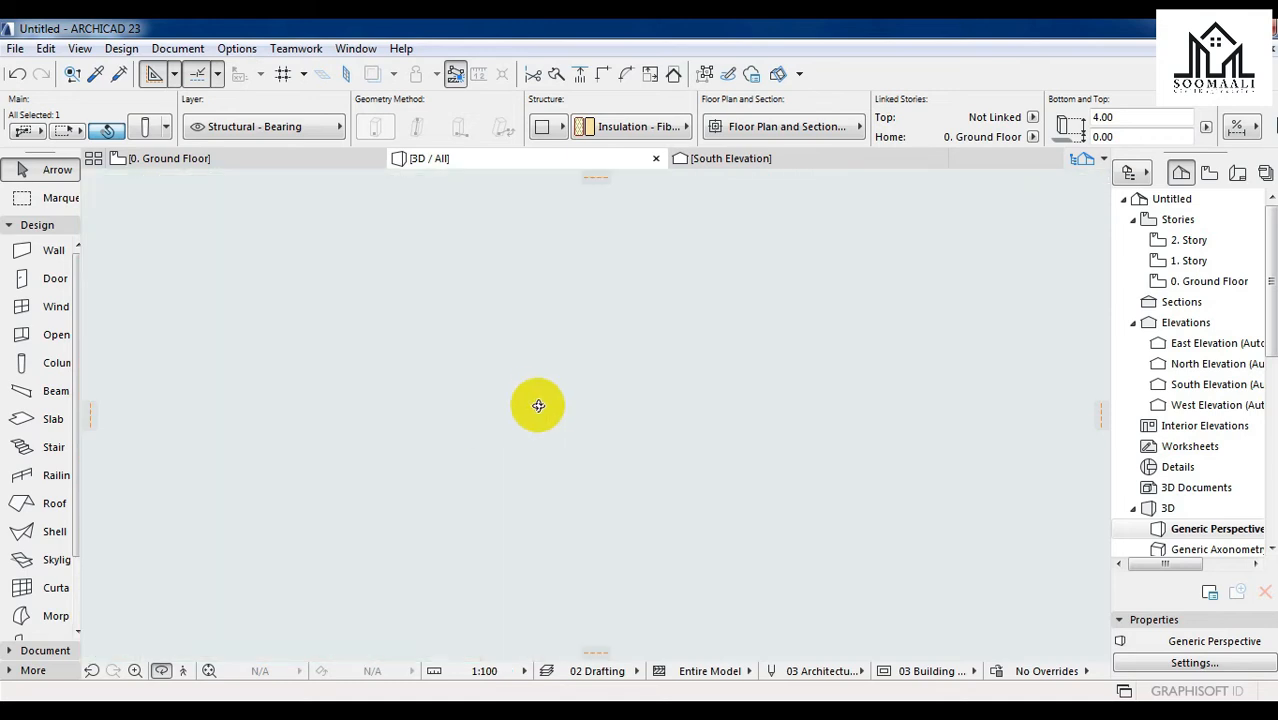
pyautogui.scroll(-5, 537, 439)
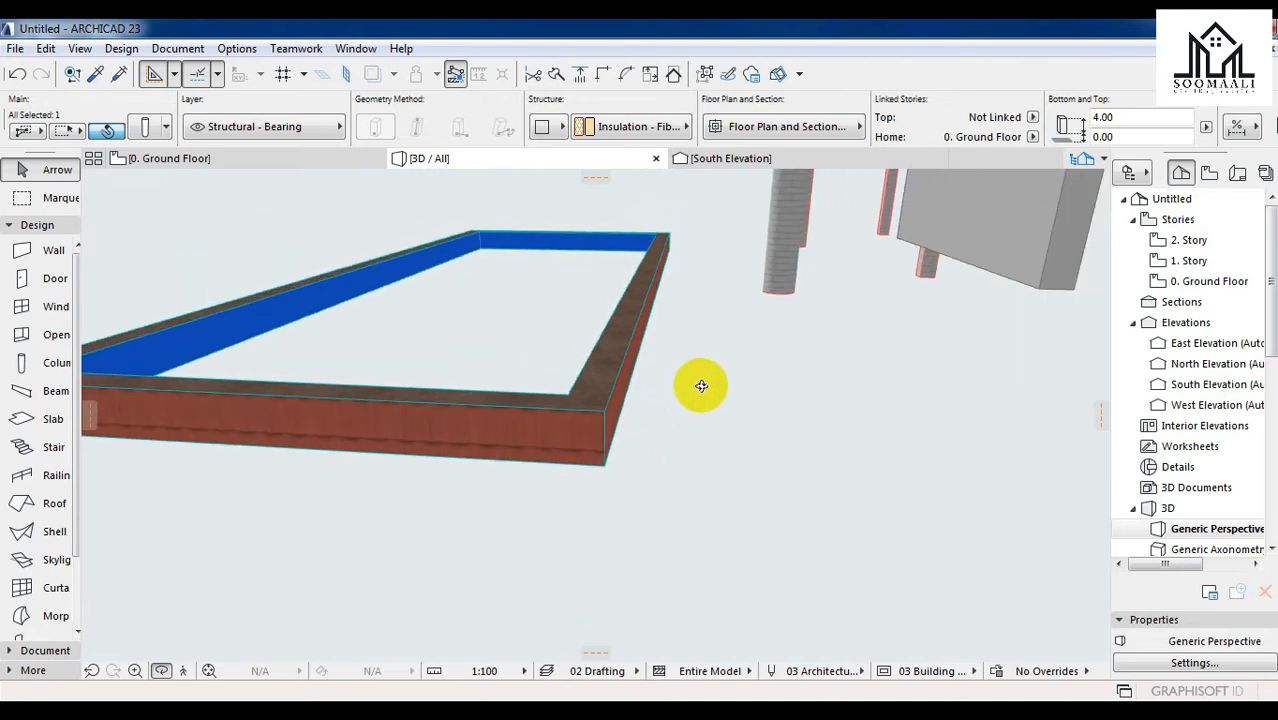
pyautogui.scroll(4, 622, 380)
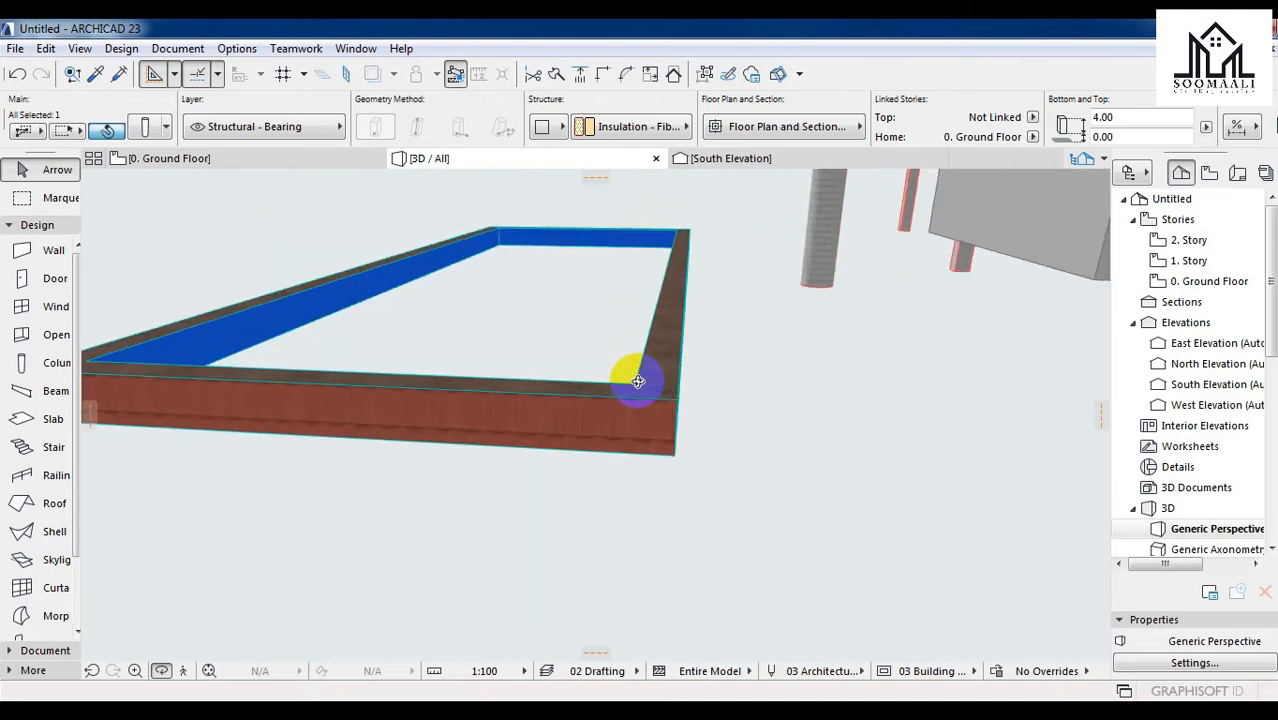
# - Deselect the beam ring on the Ground Floor plan and ready the Beam tool with the chained (PolyBeam) geometry method
pyautogui.click(205, 160)
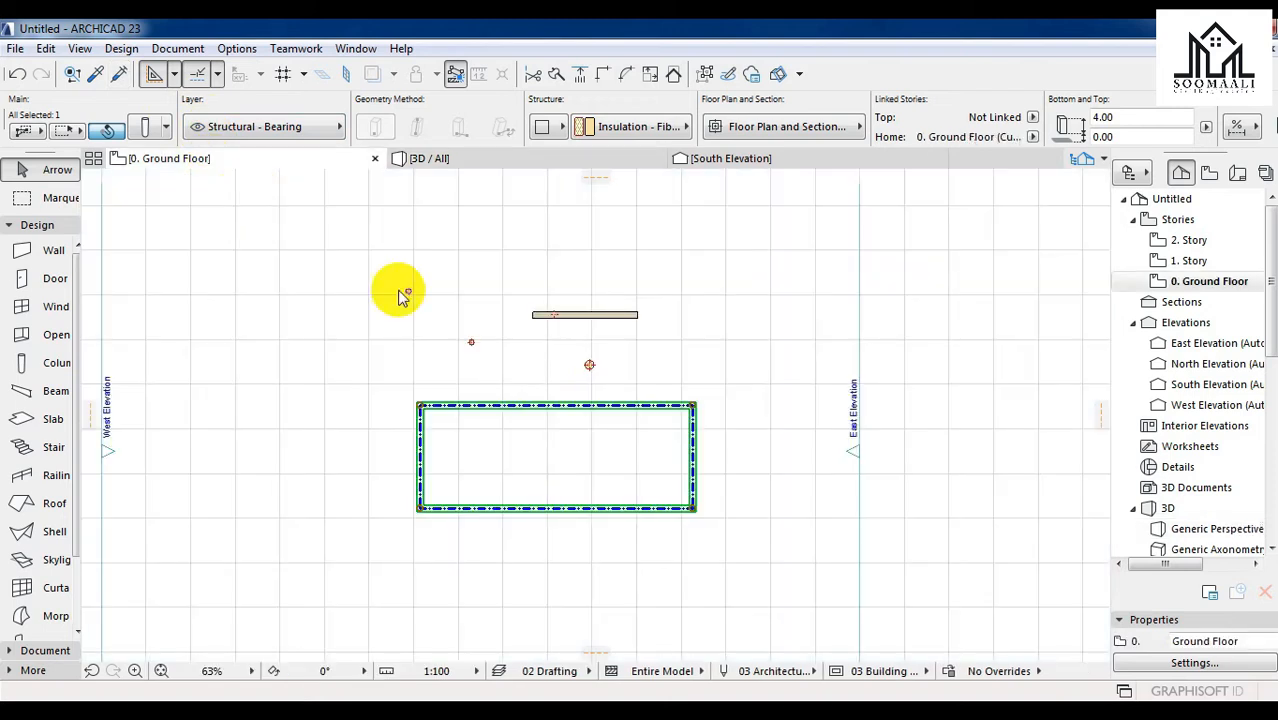
pyautogui.click(376, 418)
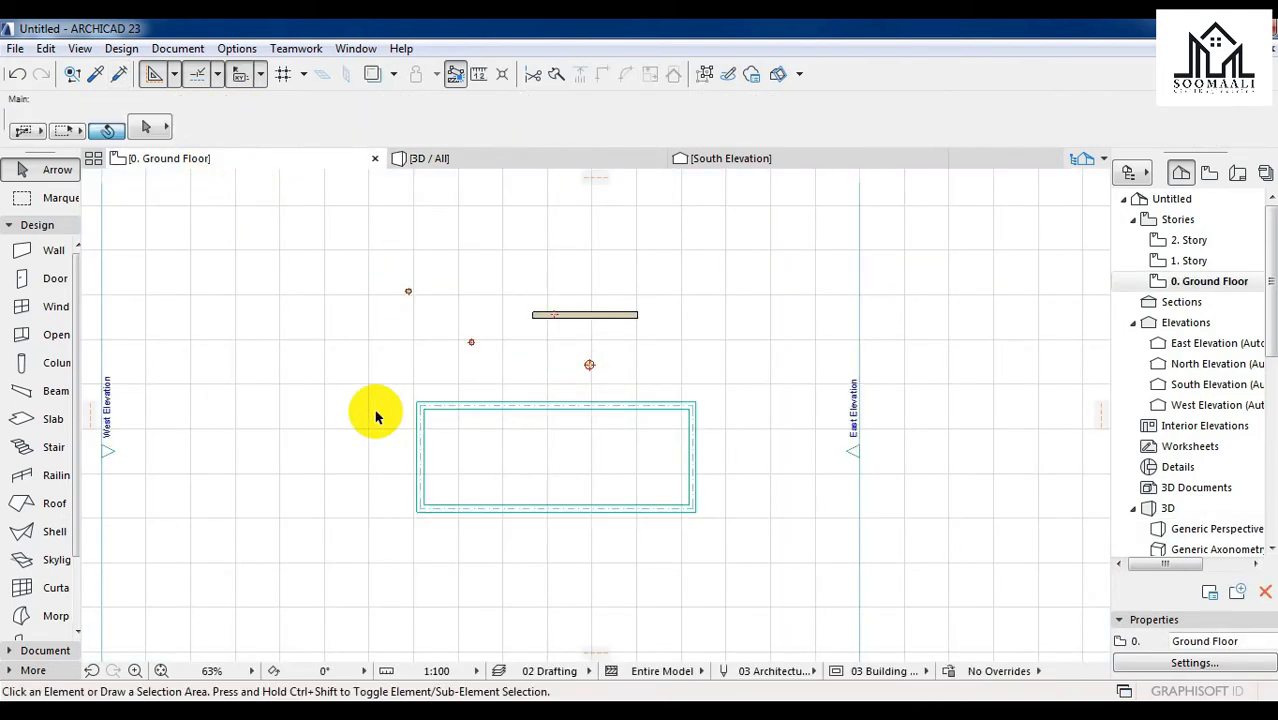
pyautogui.click(32, 400)
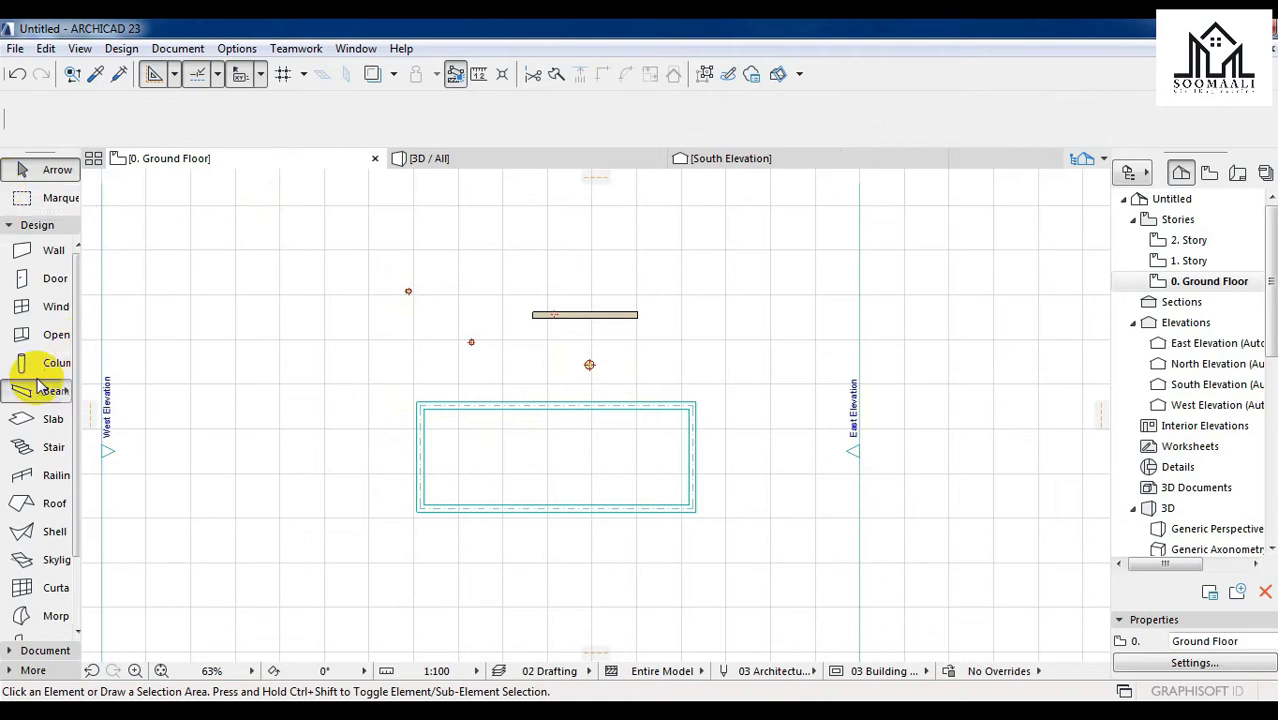
pyautogui.click(414, 126)
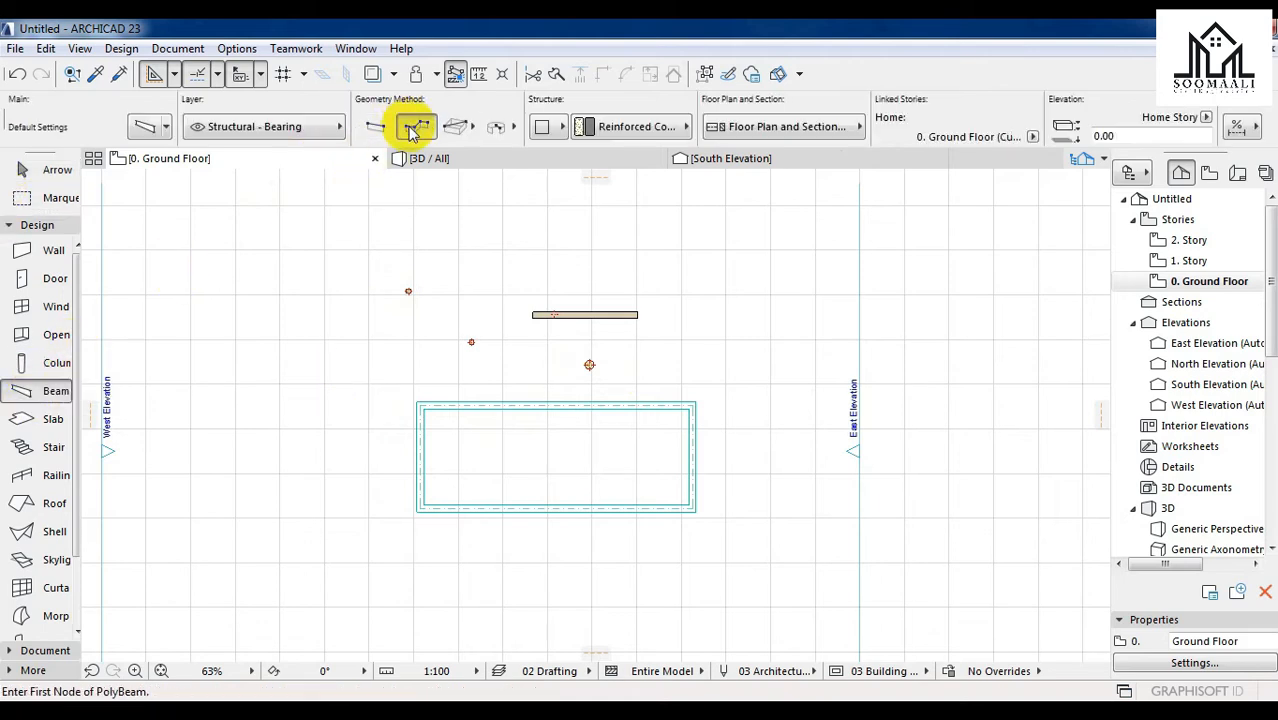
pyautogui.scroll(-2, 728, 294)
pyautogui.scroll(-3, 728, 294)
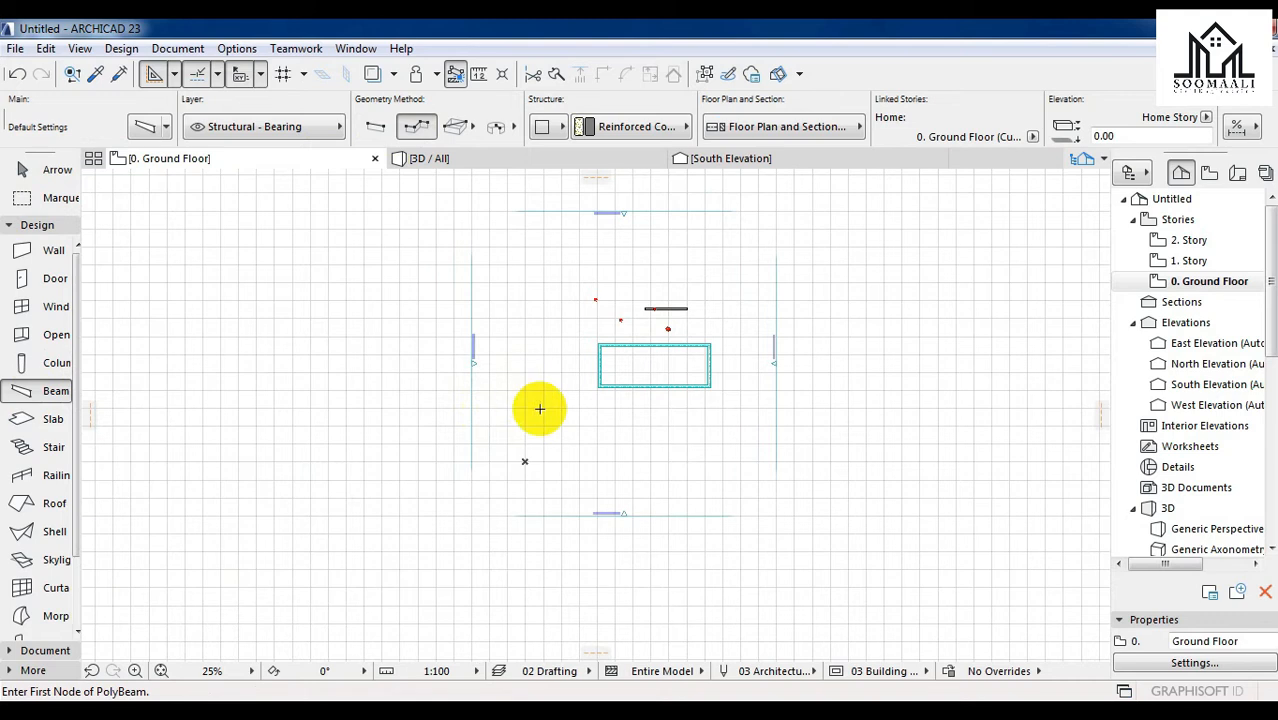
pyautogui.scroll(3, 525, 405)
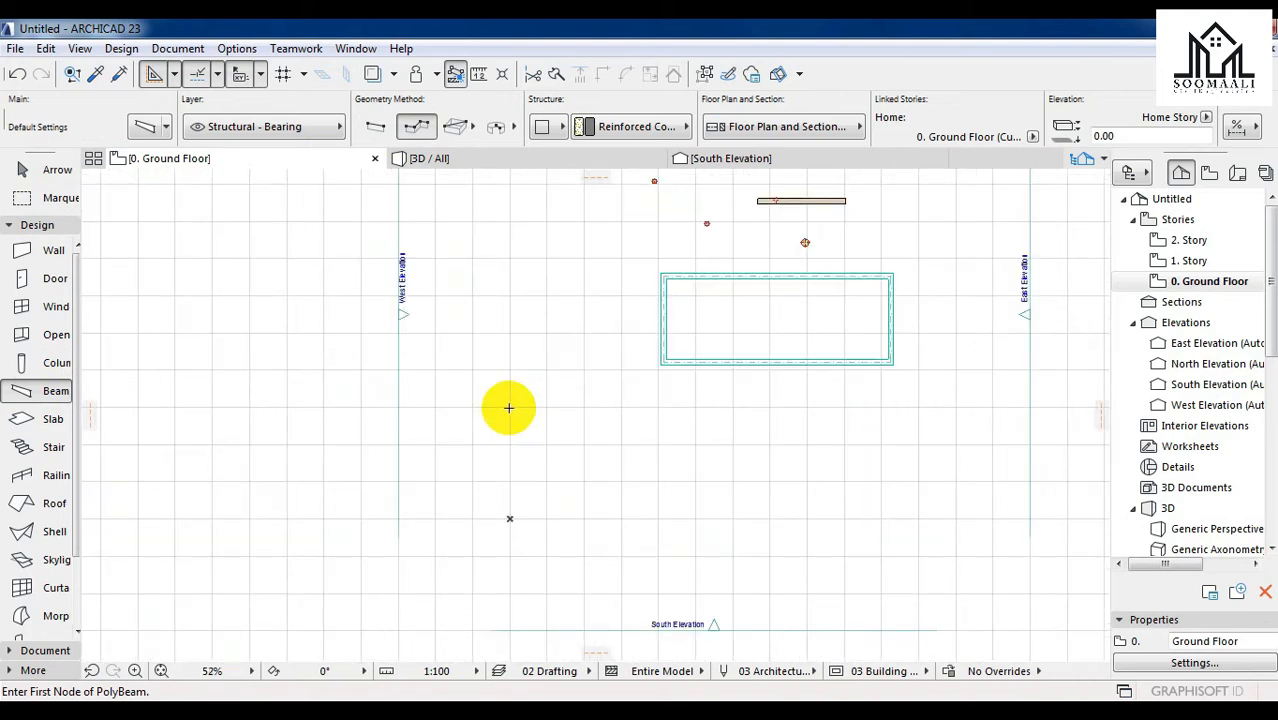
# - Draw a closed L-shaped chain of beams southwest of the rectangular ring, ending at its first node, and leave the Beam tool
pyautogui.click(509, 407)
pyautogui.click(633, 407)
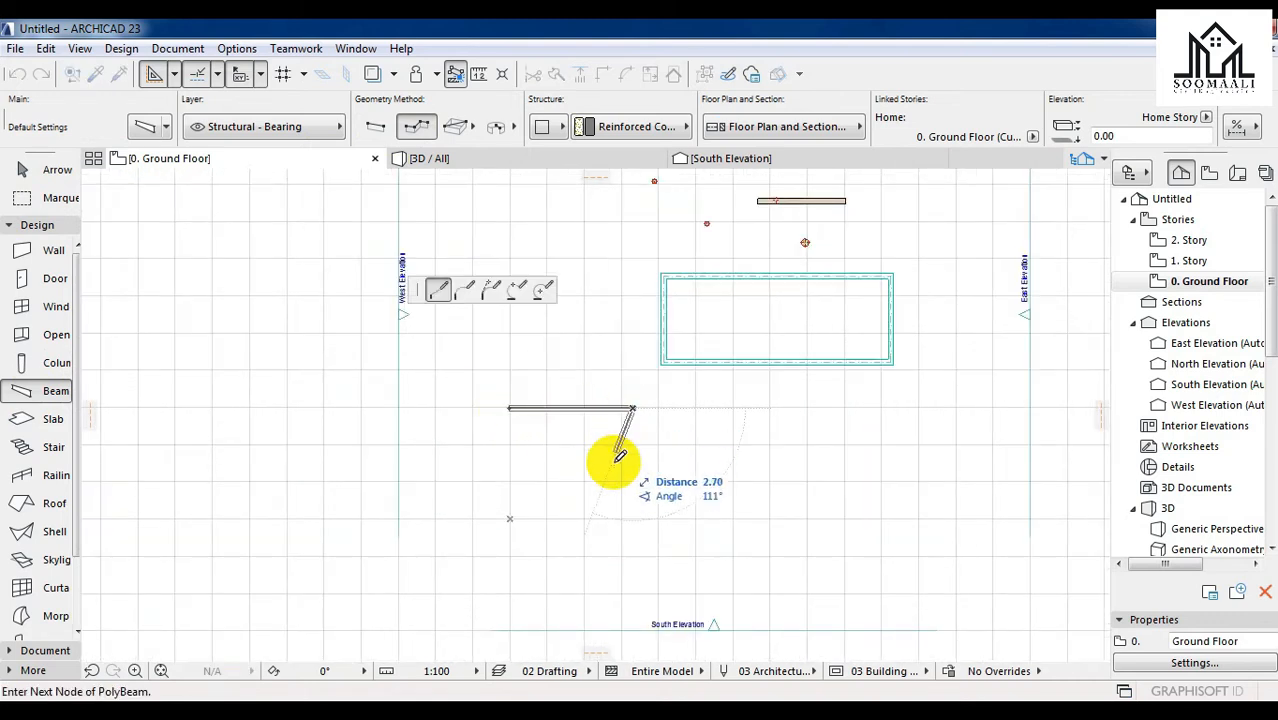
pyautogui.click(576, 499)
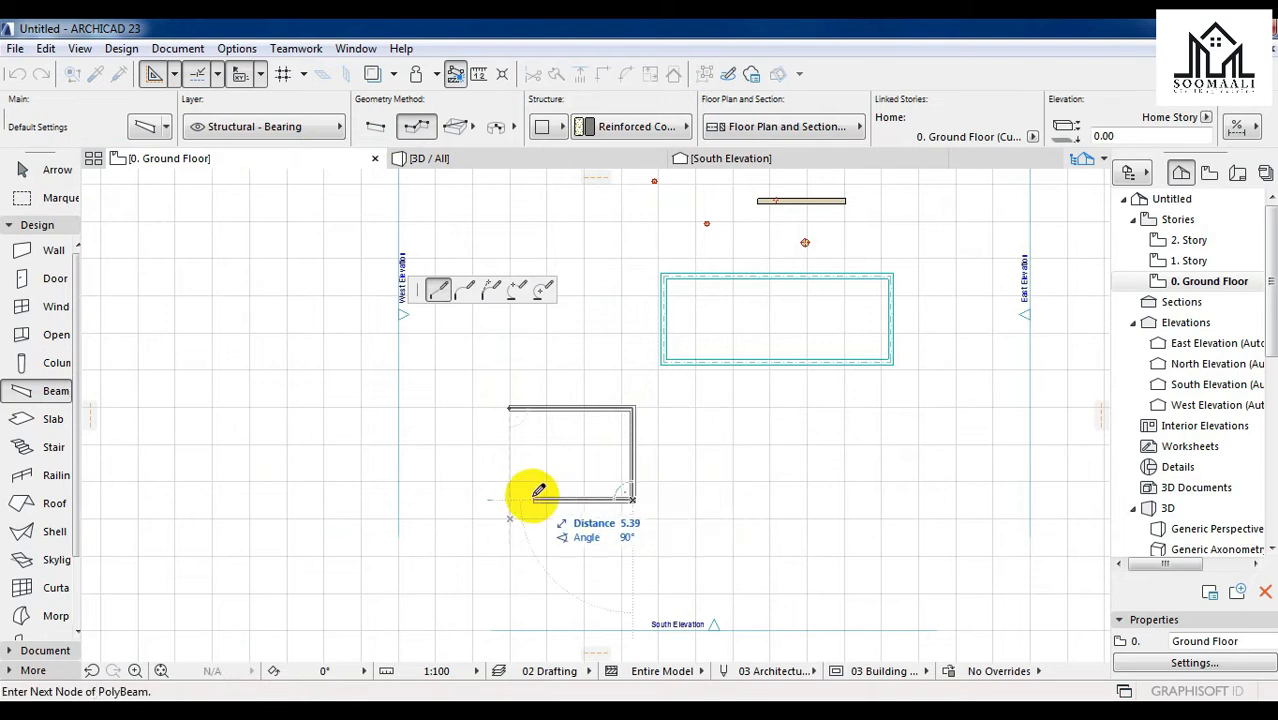
pyautogui.click(534, 576)
pyautogui.click(482, 577)
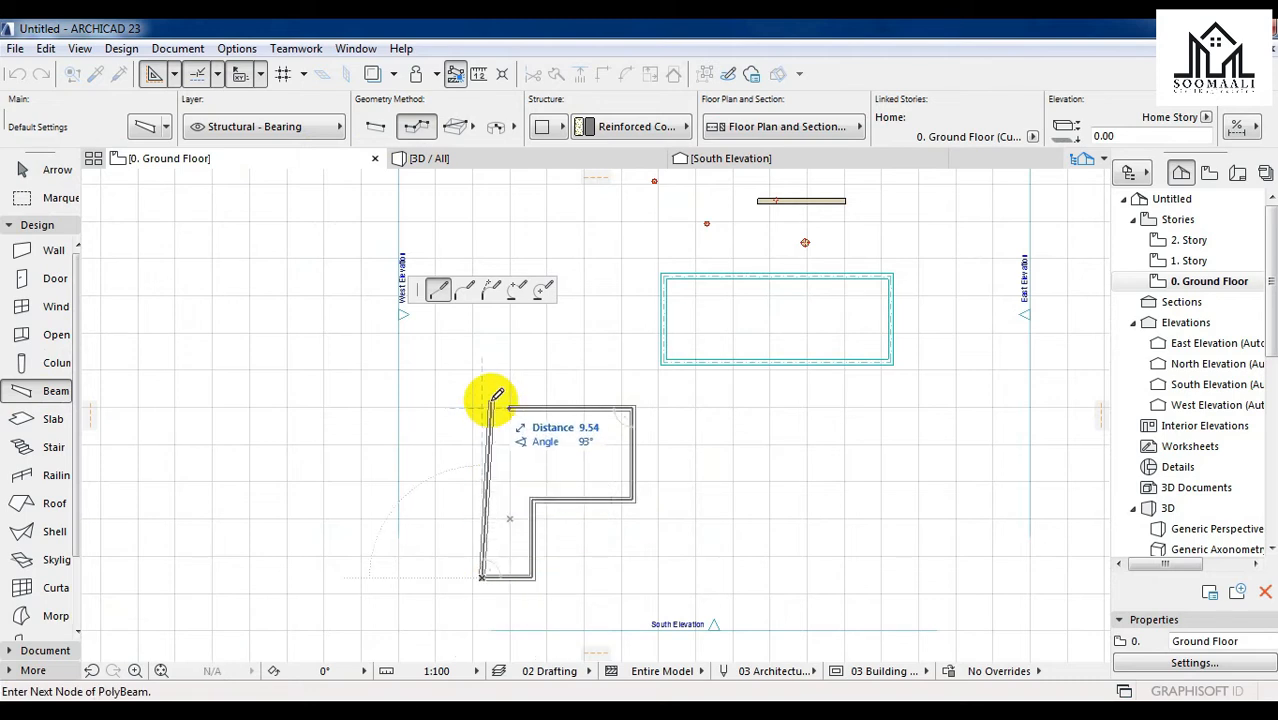
pyautogui.scroll(3, 483, 404)
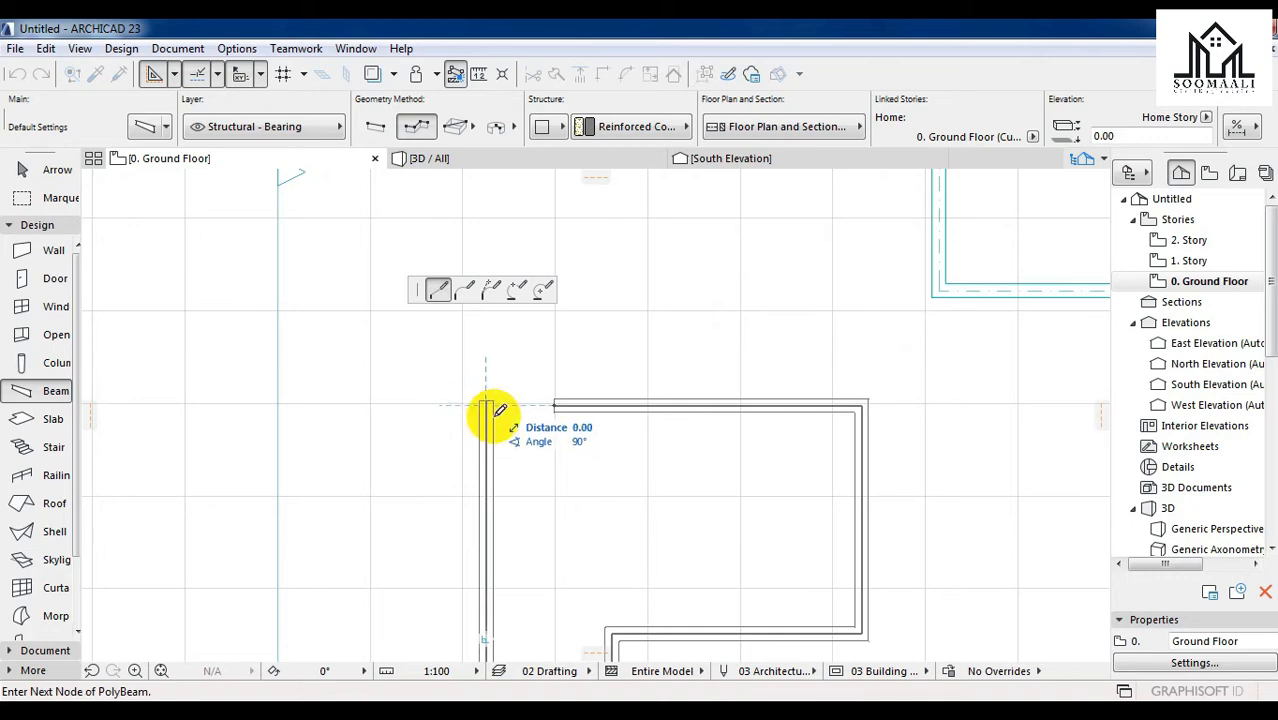
pyautogui.click(485, 401)
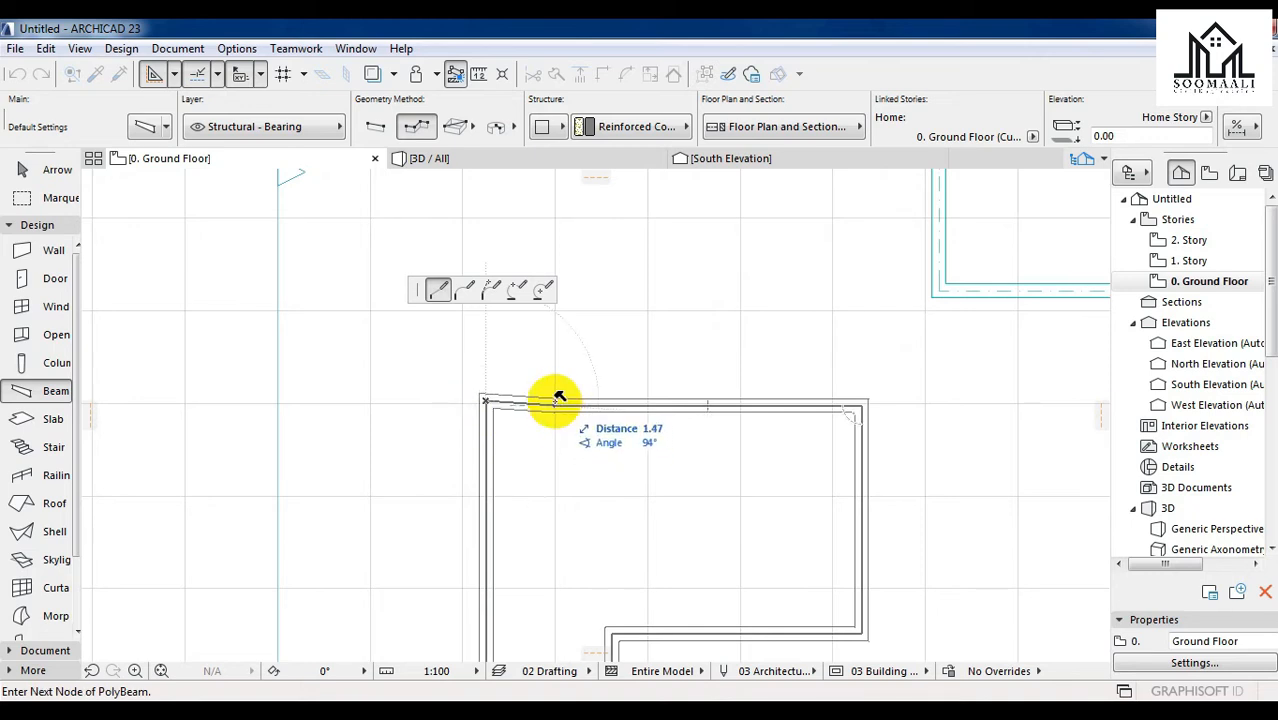
pyautogui.scroll(3, 558, 398)
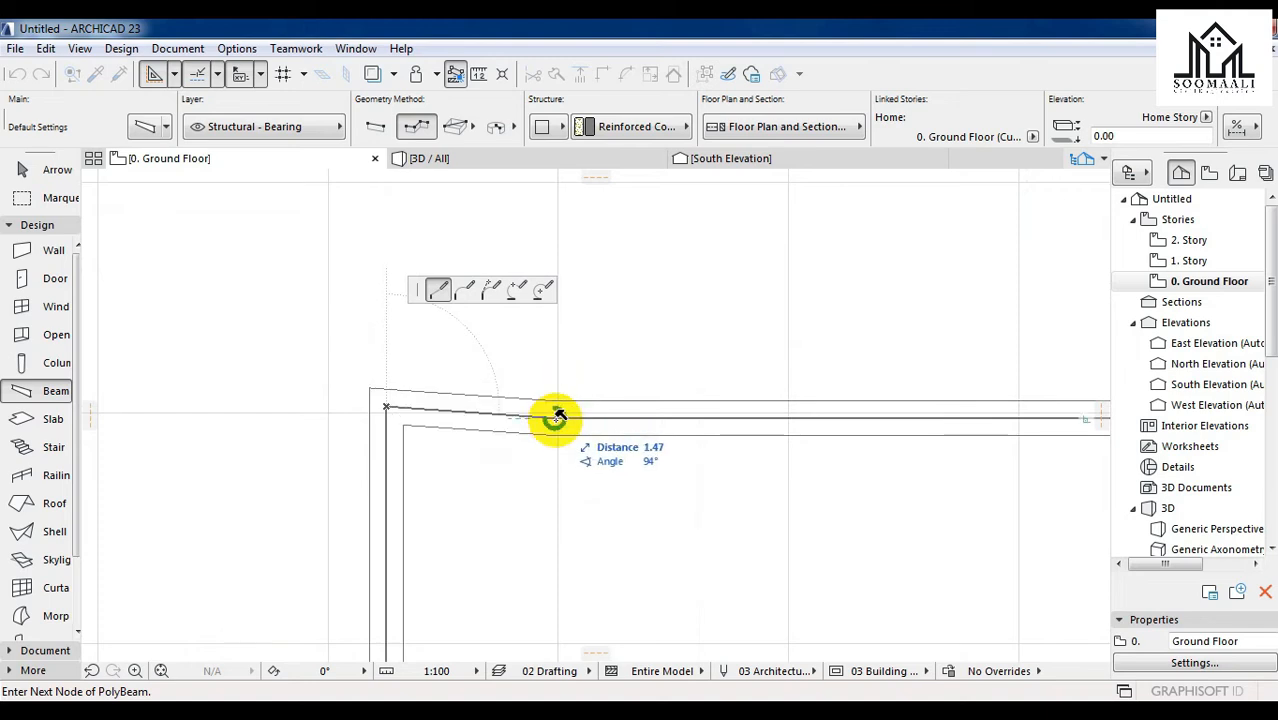
pyautogui.doubleClick(557, 417)
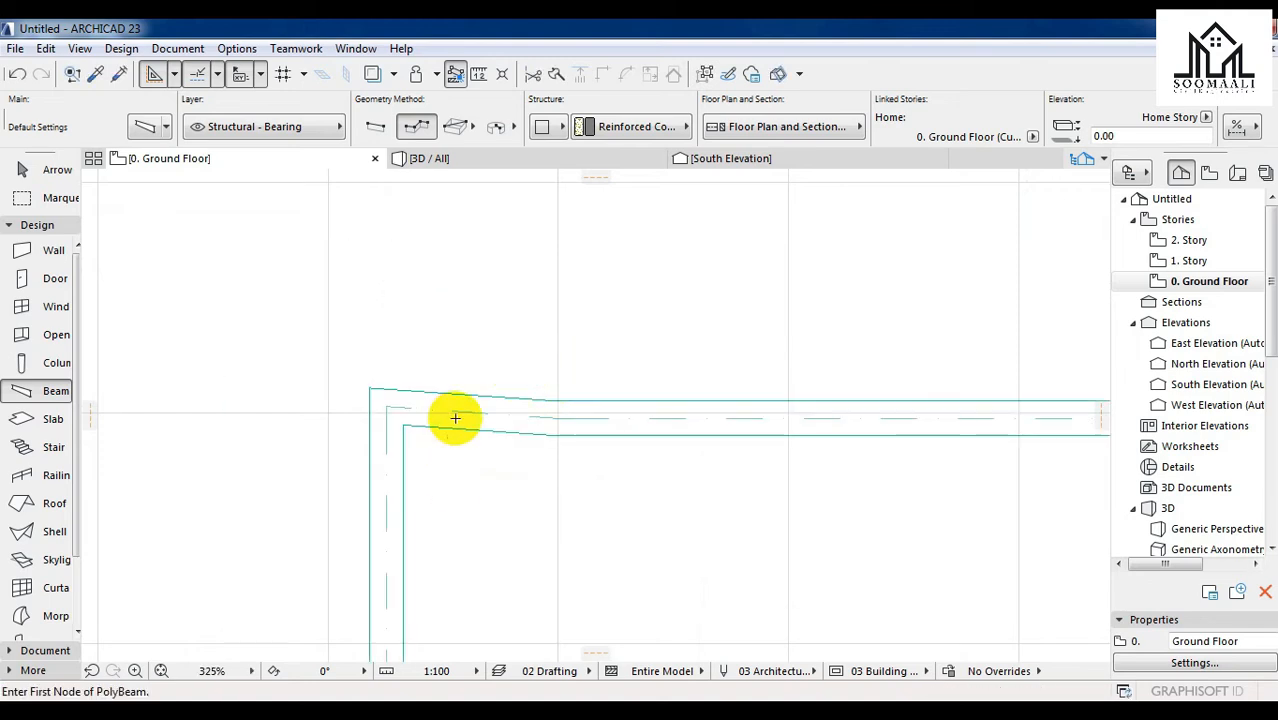
pyautogui.scroll(-7, 455, 418)
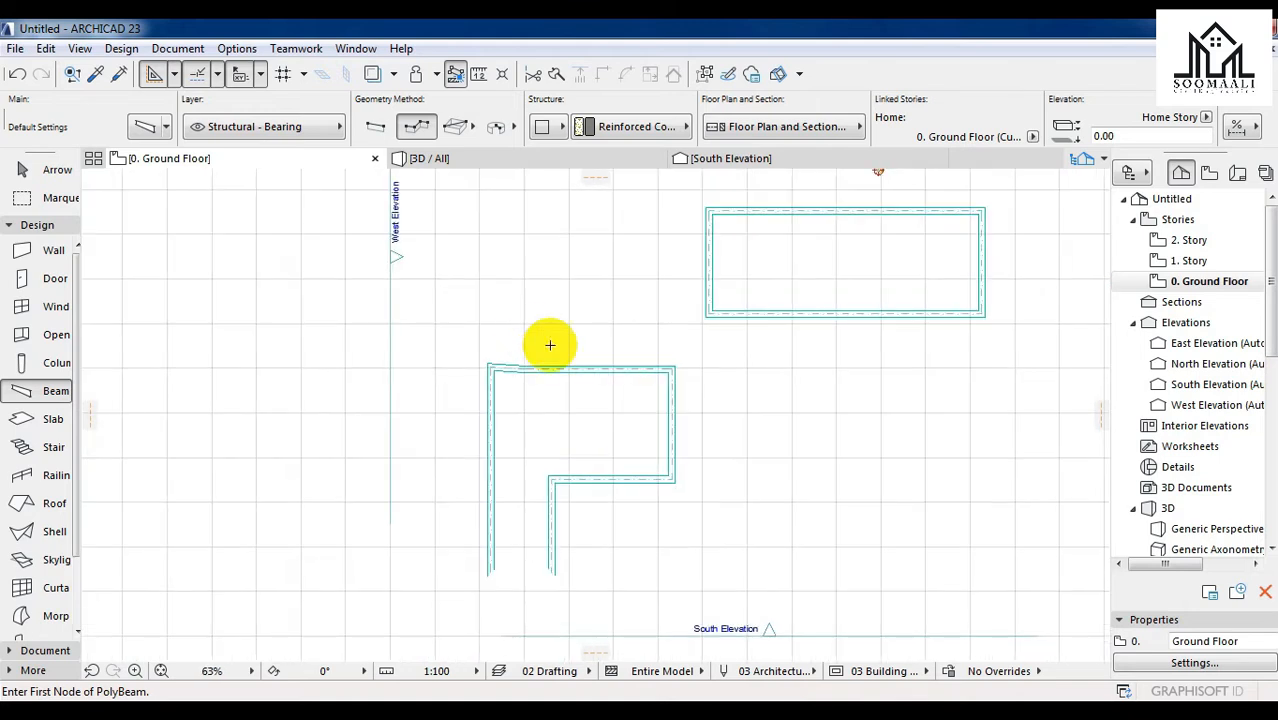
pyautogui.scroll(-1, 555, 325)
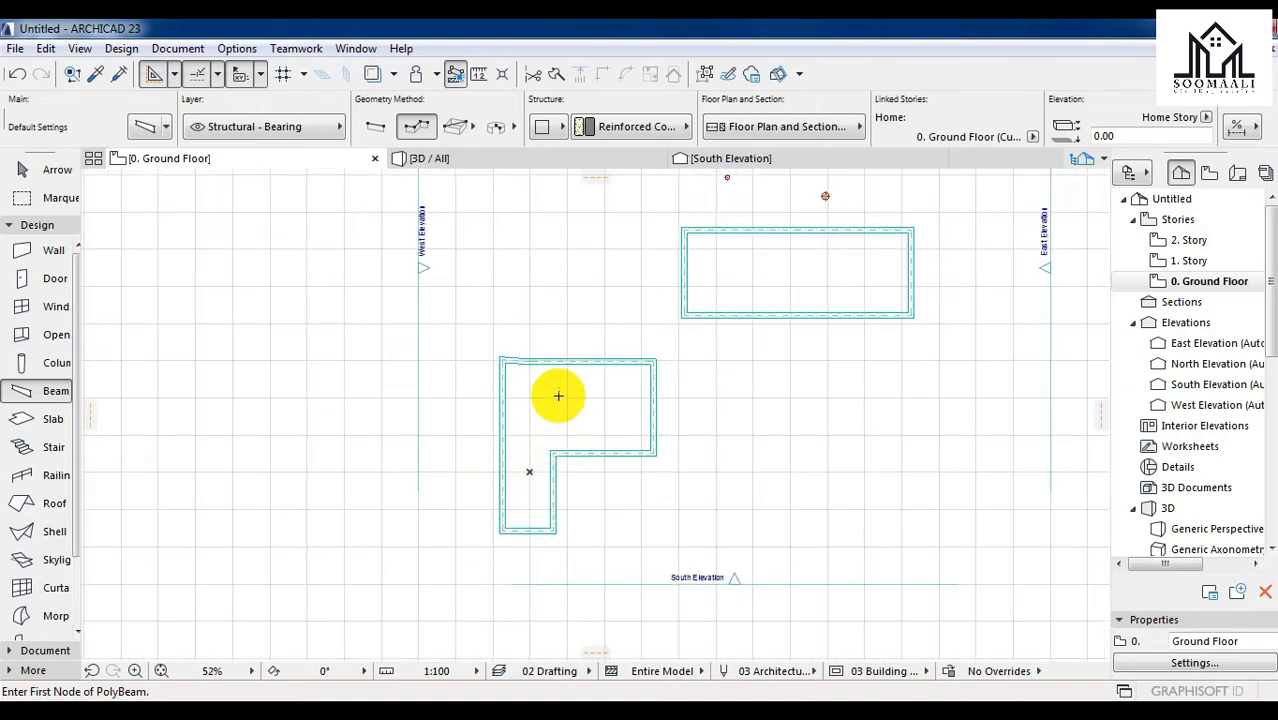
pyautogui.press('Escape')
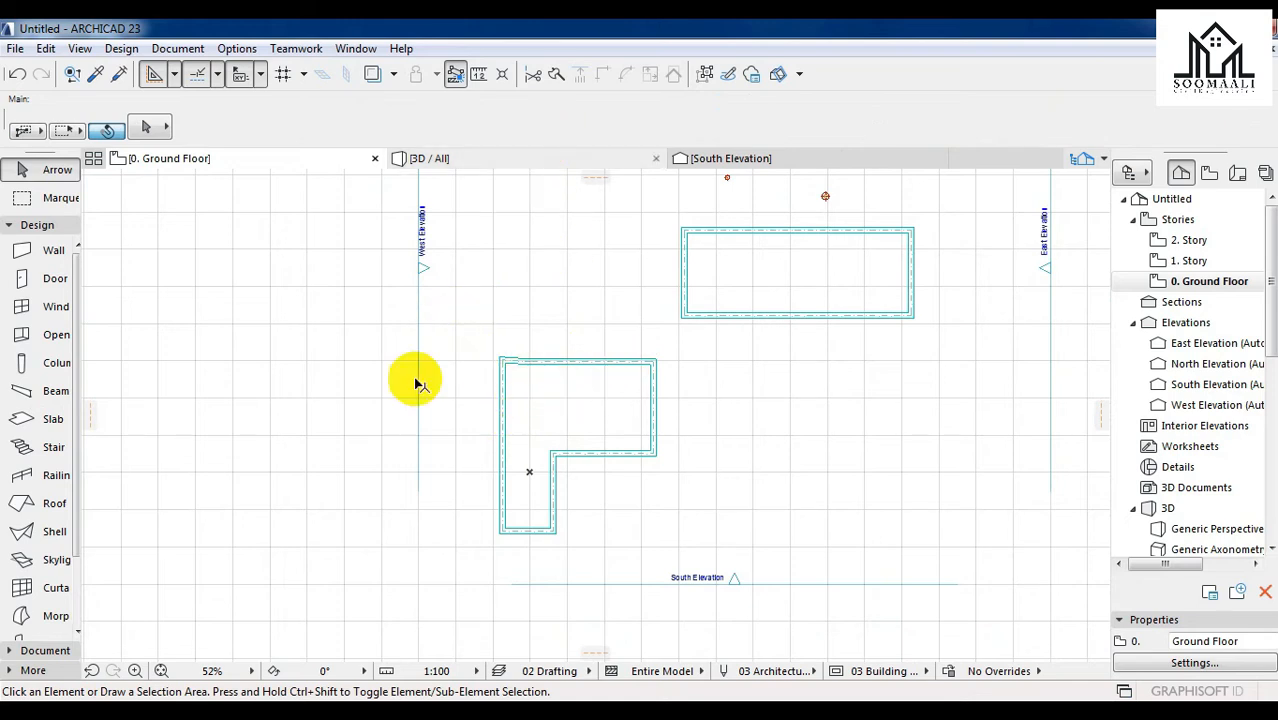
# - Examine the L-shaped beam chain from several angles in the 3D view
pyautogui.press('F3')
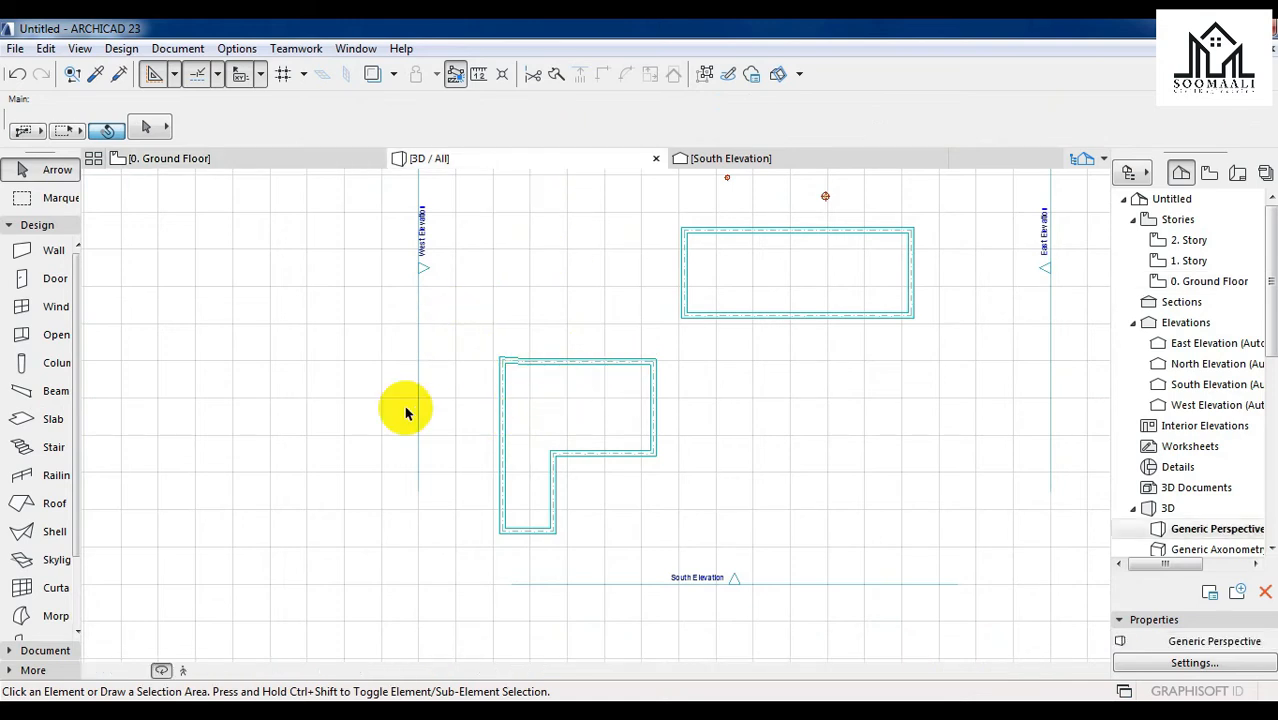
pyautogui.scroll(-4, 646, 448)
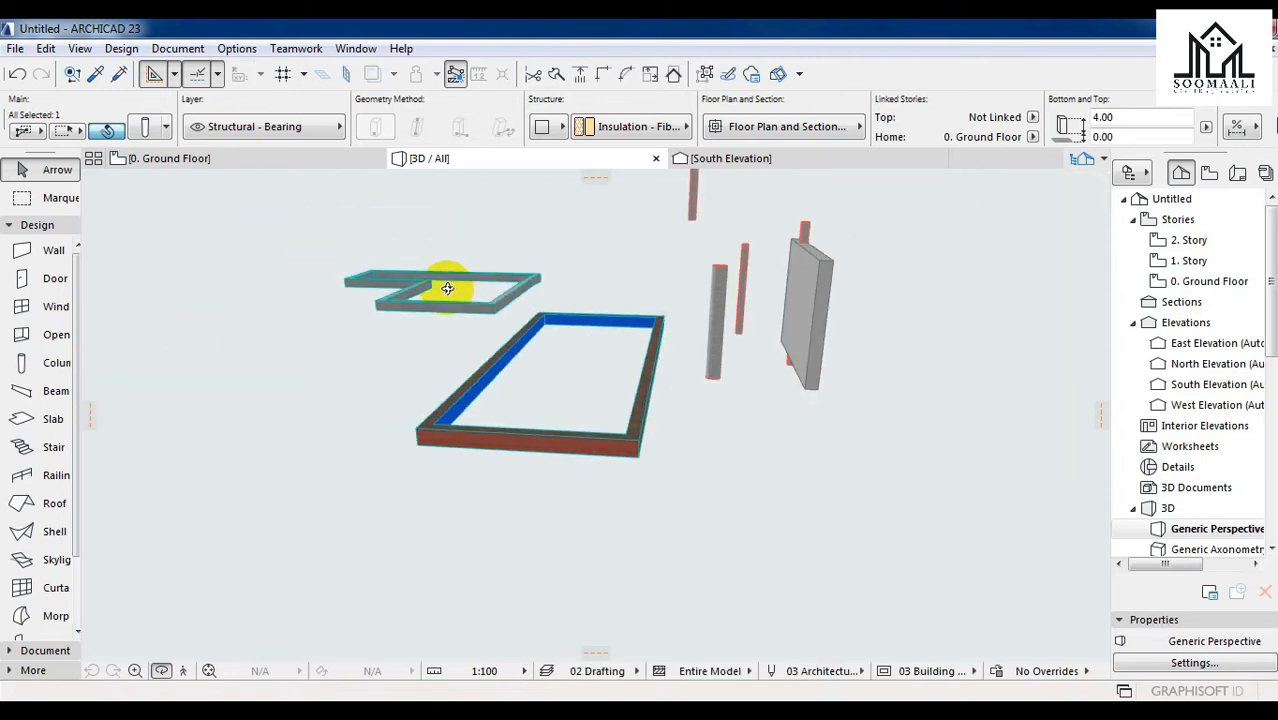
pyautogui.scroll(6, 447, 289)
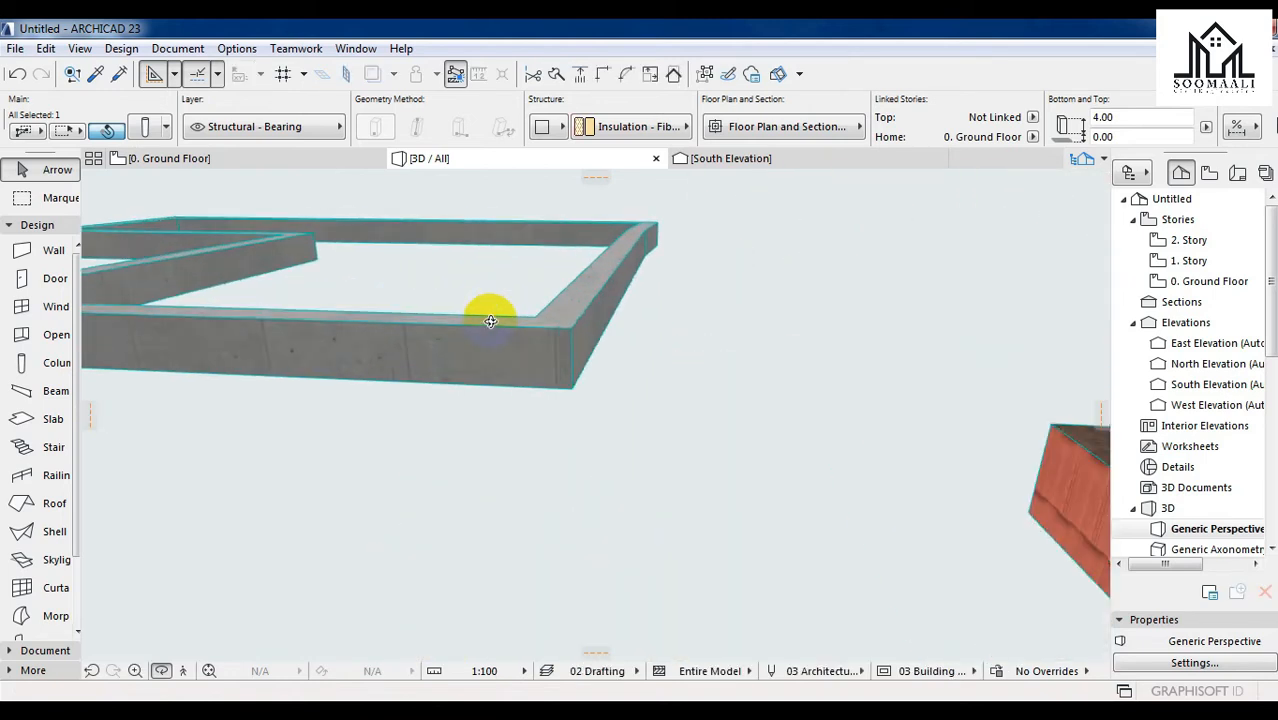
pyautogui.scroll(2, 490, 320)
pyautogui.scroll(-5, 905, 388)
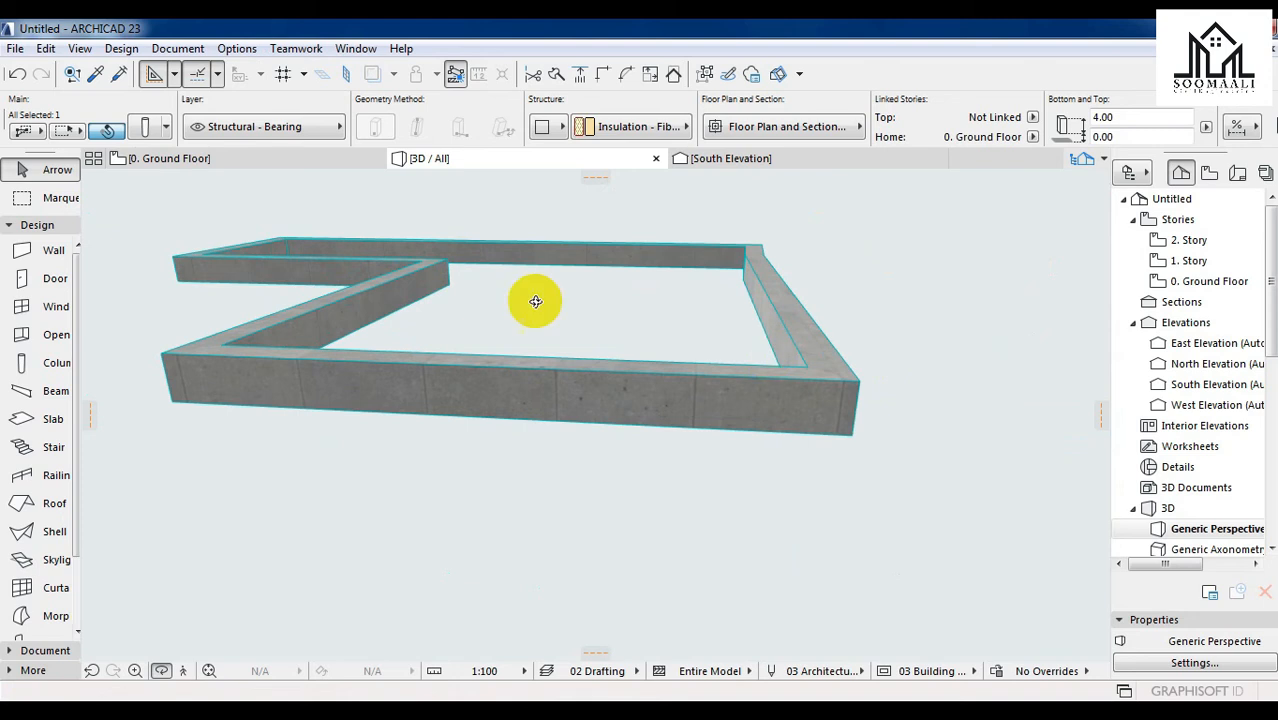
pyautogui.moveTo(500, 360); pyautogui.dragTo(554, 472)
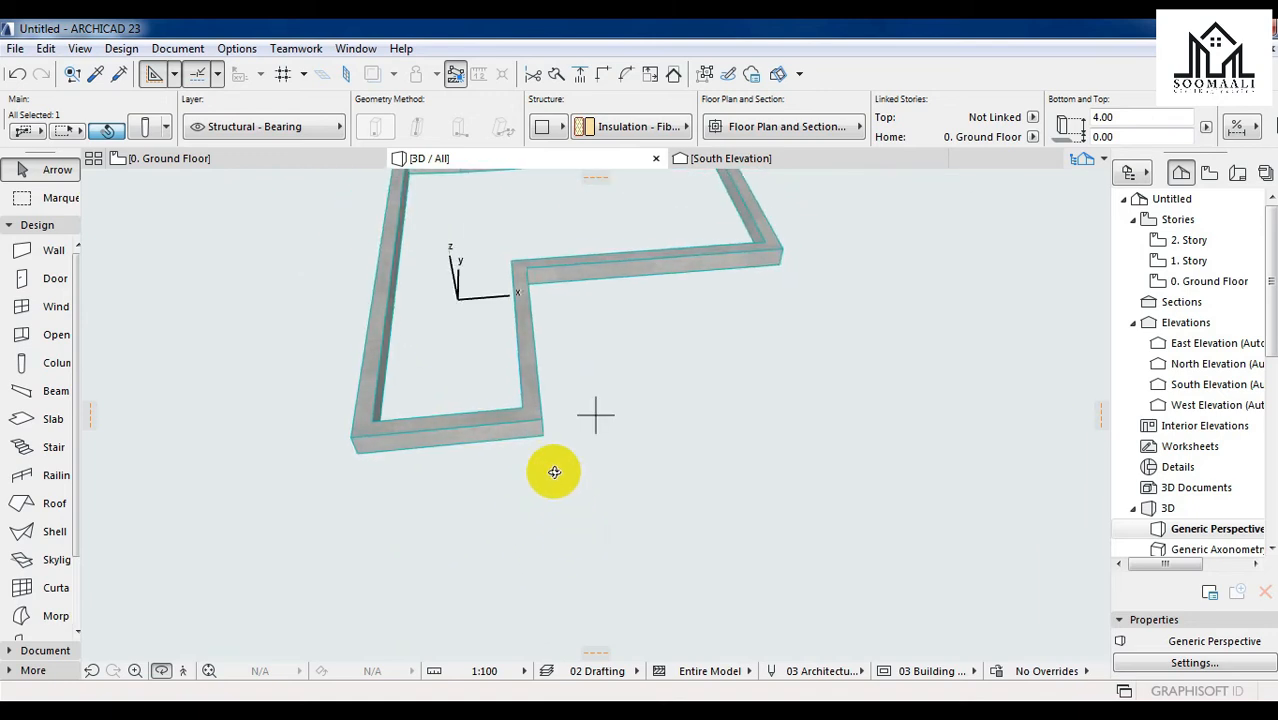
pyautogui.press('Escape')
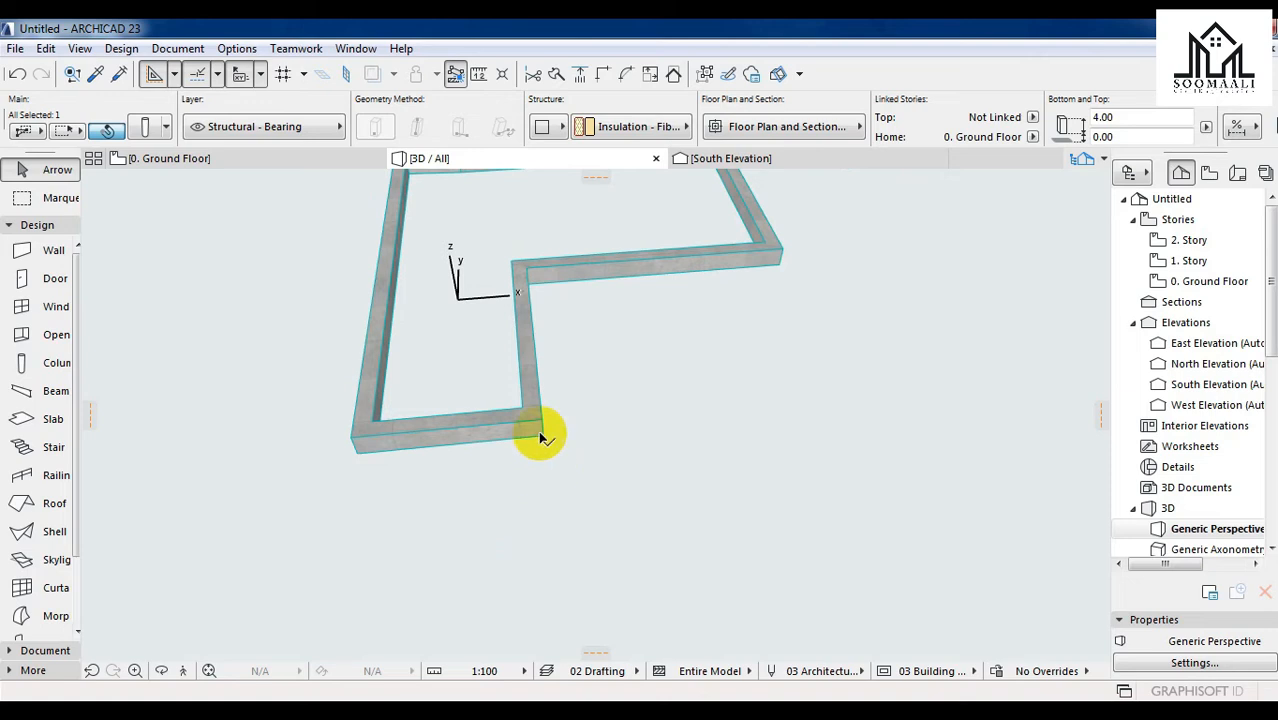
# - Select the L-shaped beam chain and enable all five surface overrides in its segment model settings
pyautogui.click(520, 405)
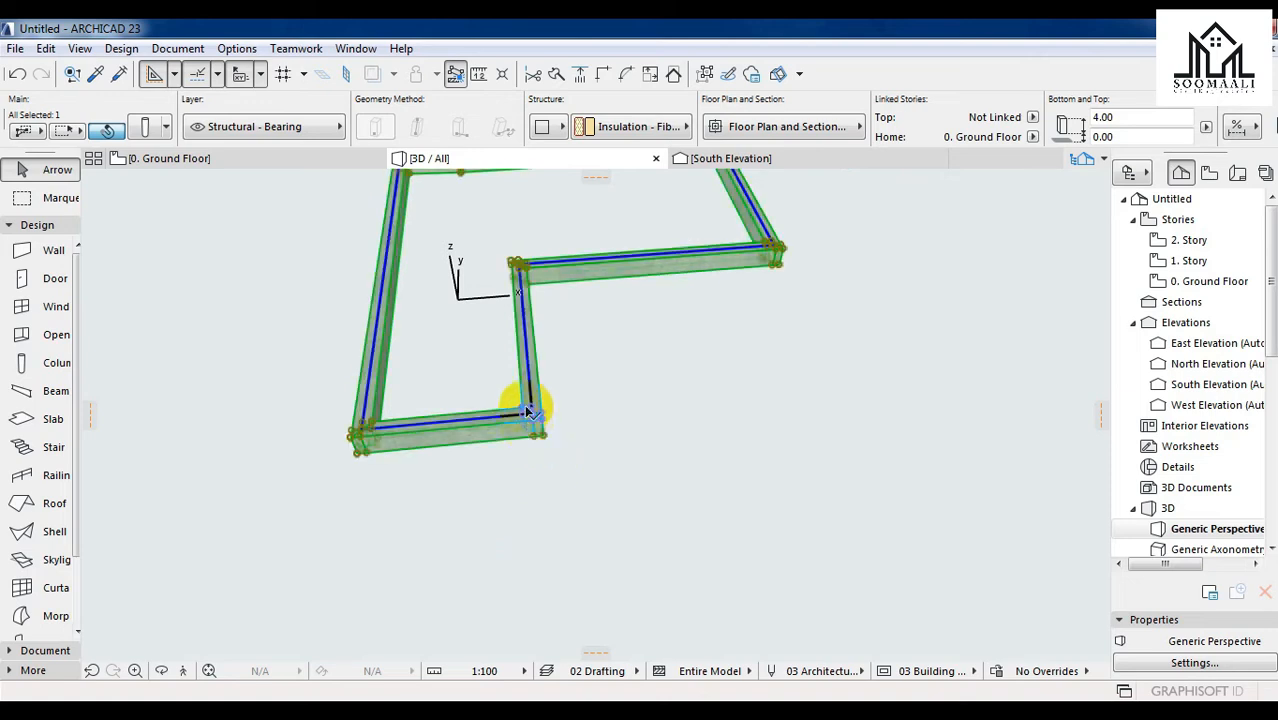
pyautogui.click(145, 130)
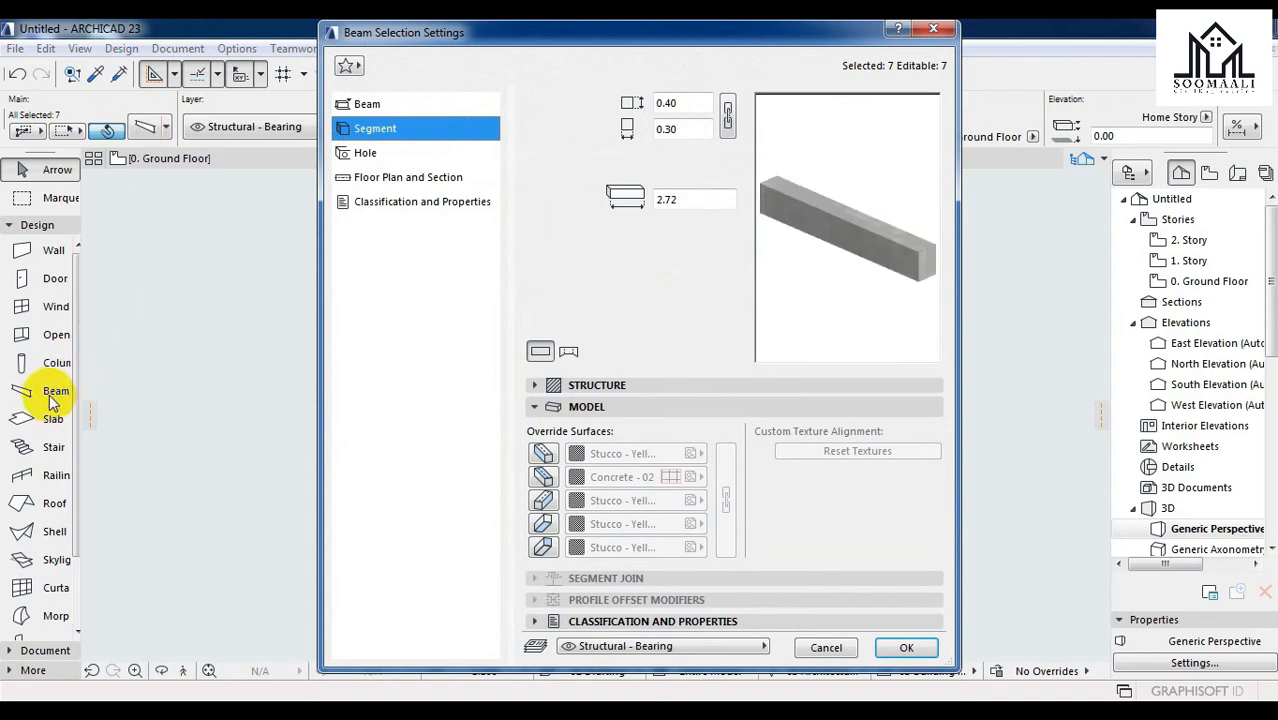
pyautogui.click(541, 453)
pyautogui.click(541, 477)
pyautogui.click(541, 500)
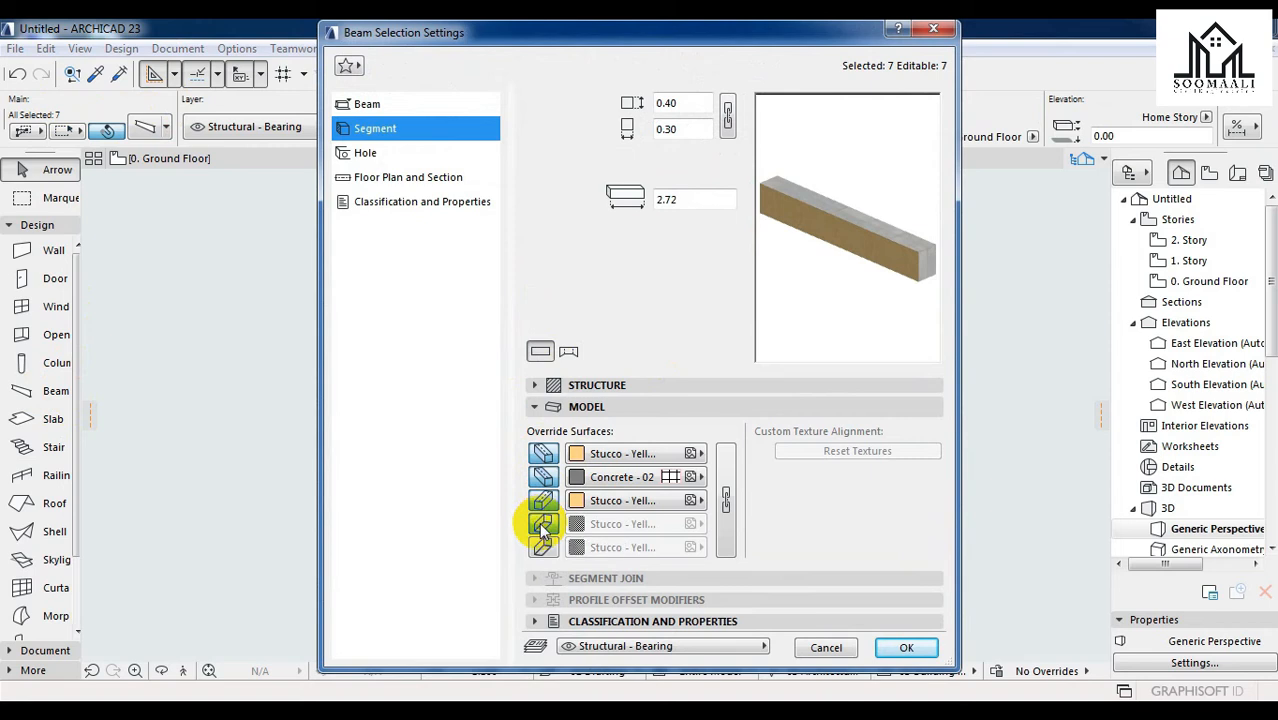
pyautogui.click(541, 523)
pyautogui.click(543, 545)
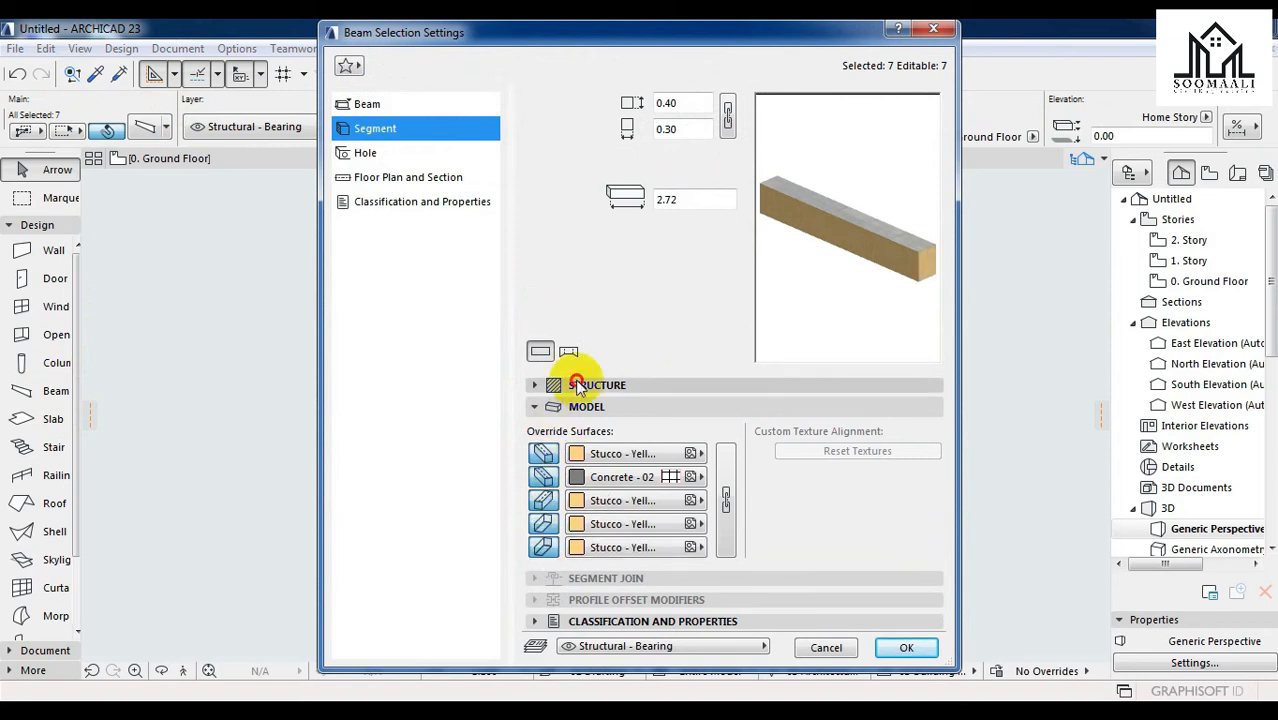
# - Review the selected beams' structure, positioning, hole, floor plan and section, and classification settings
pyautogui.click(577, 387)
pyautogui.click(367, 106)
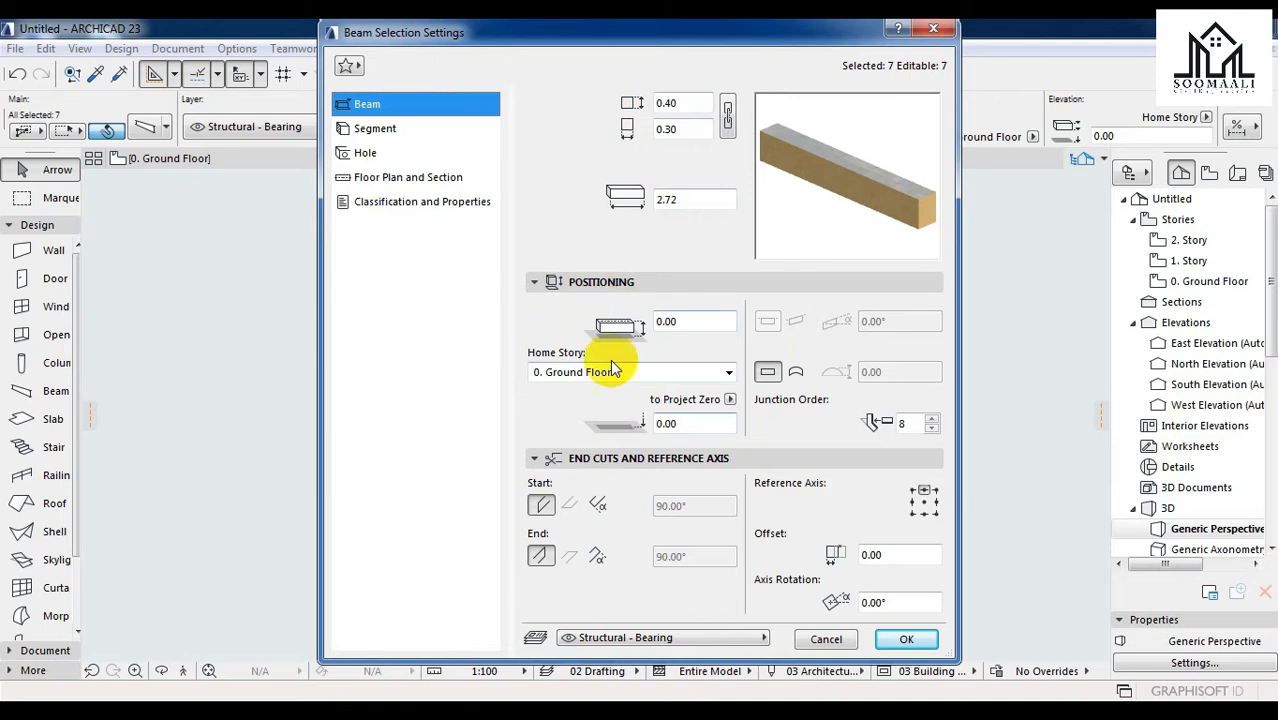
pyautogui.click(345, 153)
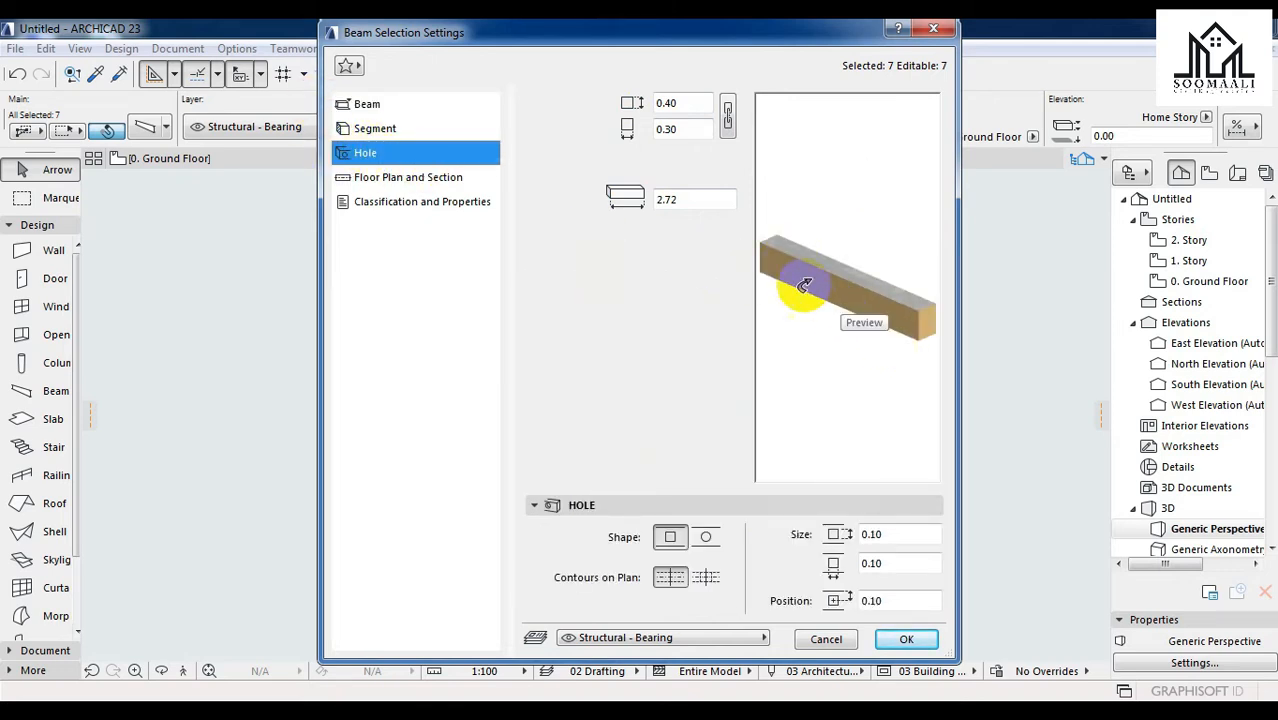
pyautogui.click(372, 180)
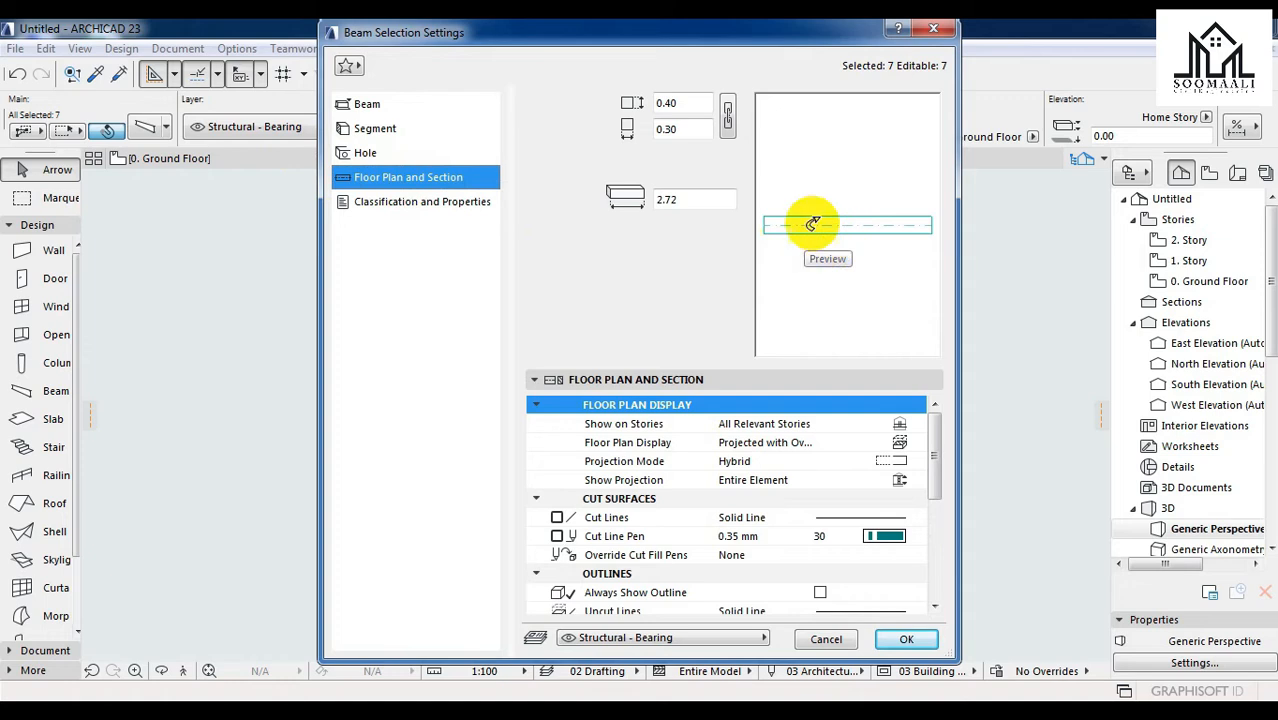
pyautogui.click(443, 203)
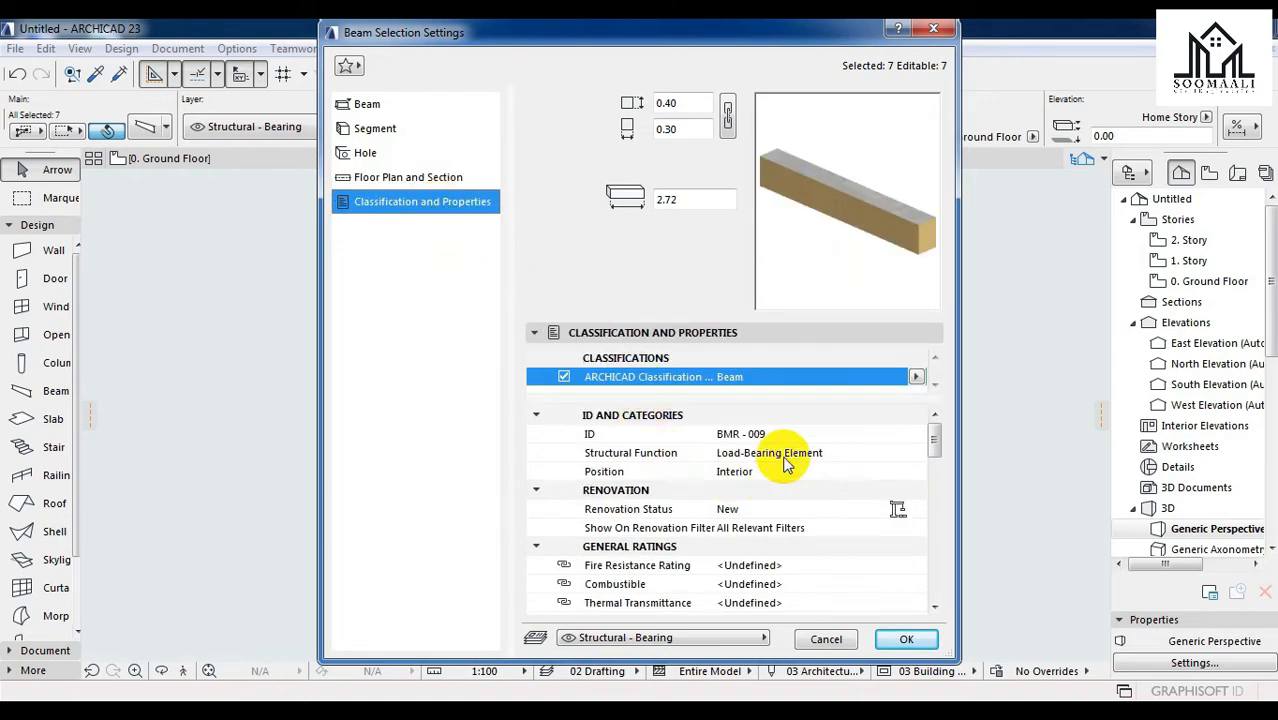
pyautogui.click(365, 104)
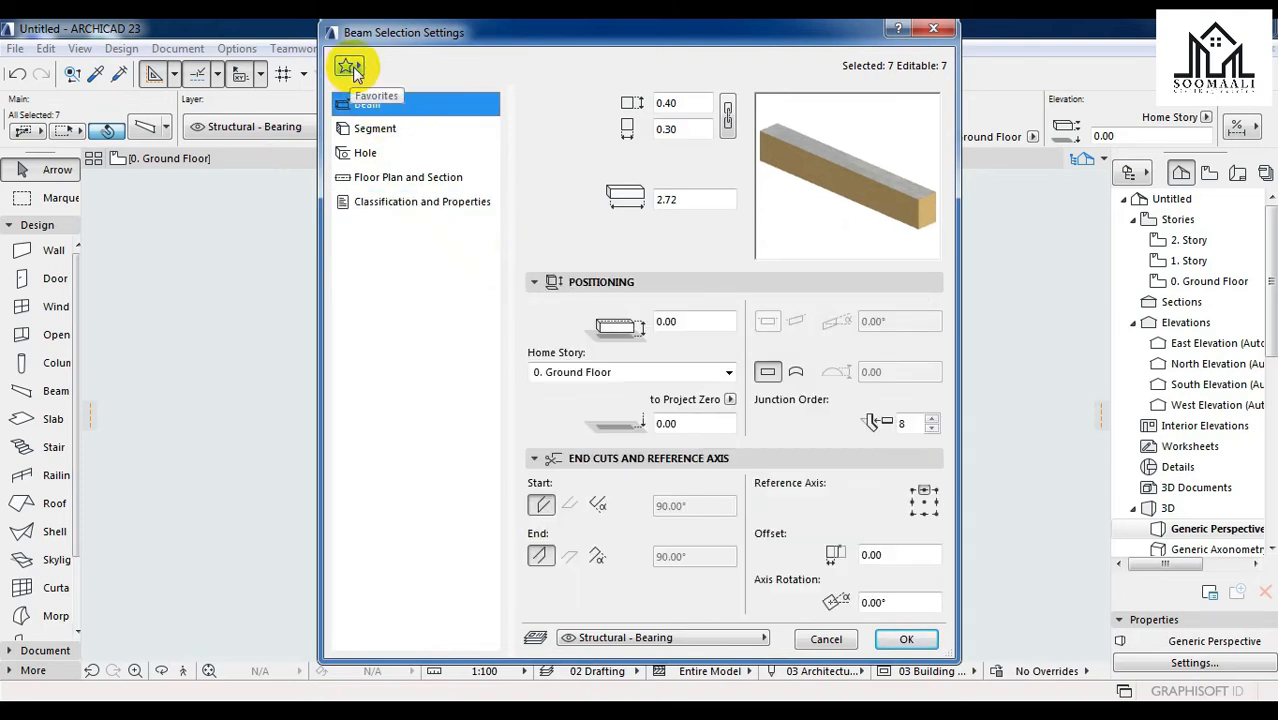
# - Close the beam settings and view the L-shaped beam chain together with the rectangular ring in 3D
pyautogui.click(933, 31)
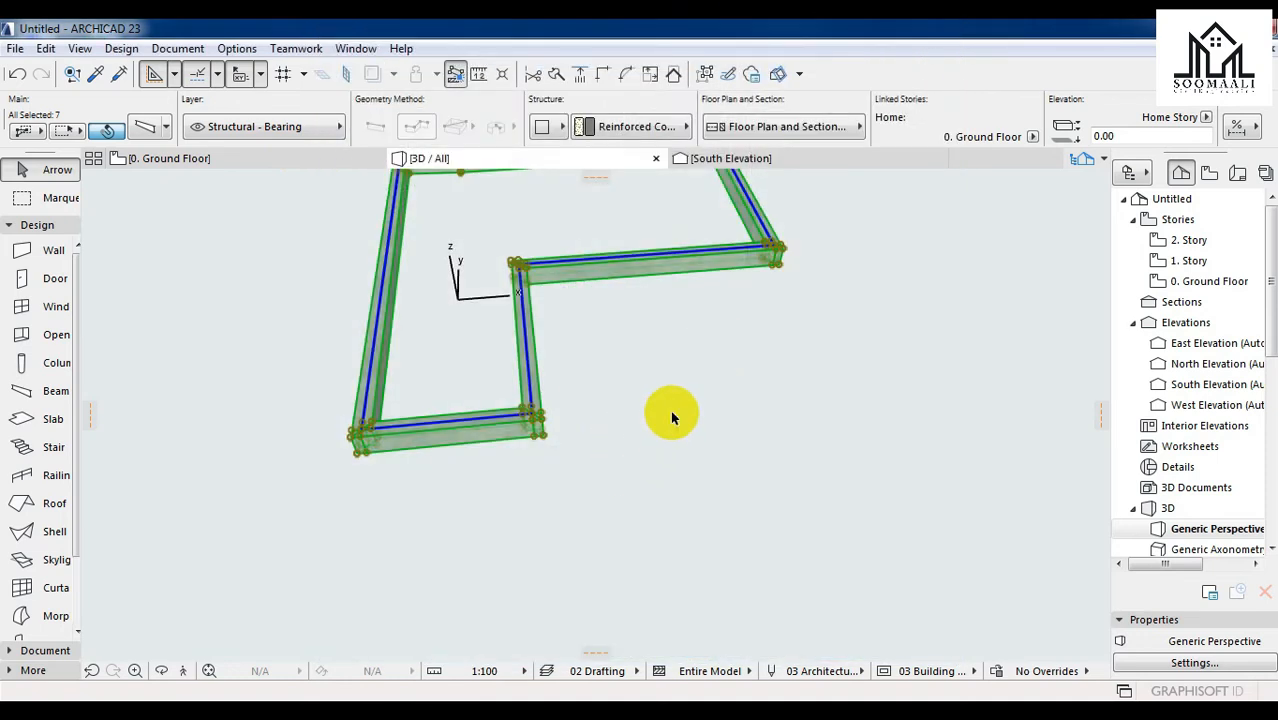
pyautogui.scroll(-2, 674, 450)
pyautogui.scroll(-3, 676, 445)
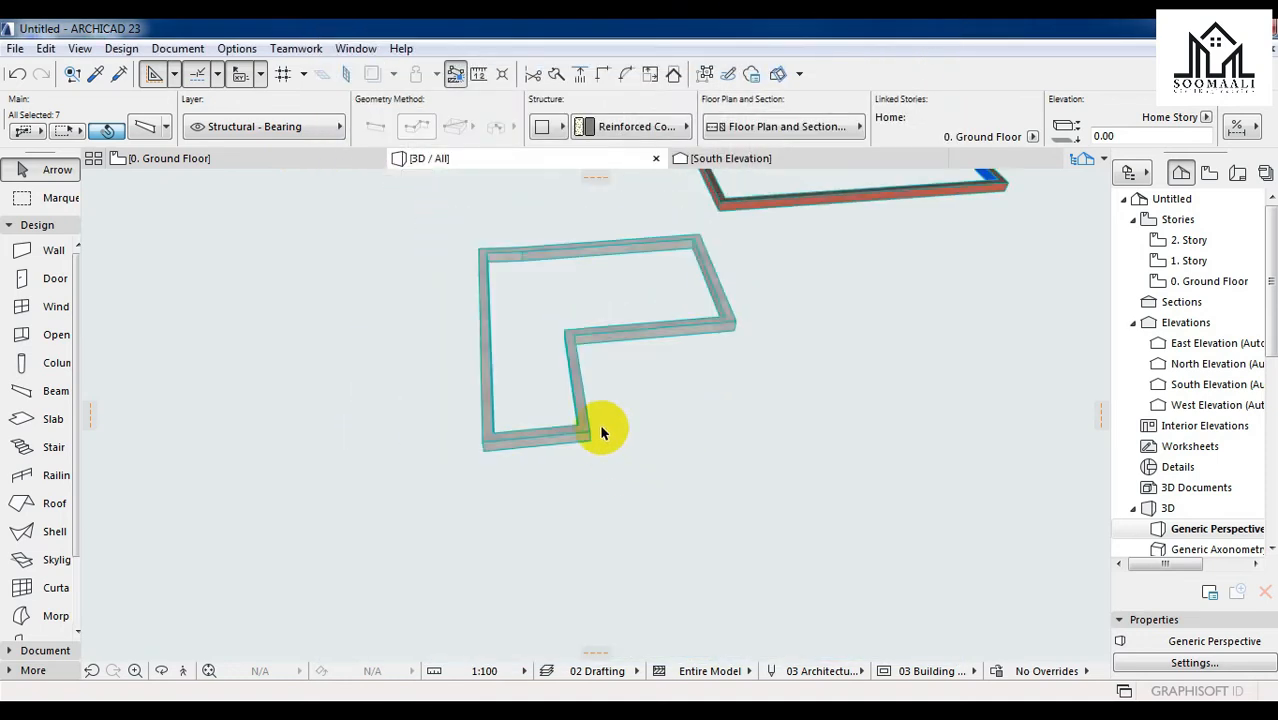
pyautogui.scroll(-3, 676, 399)
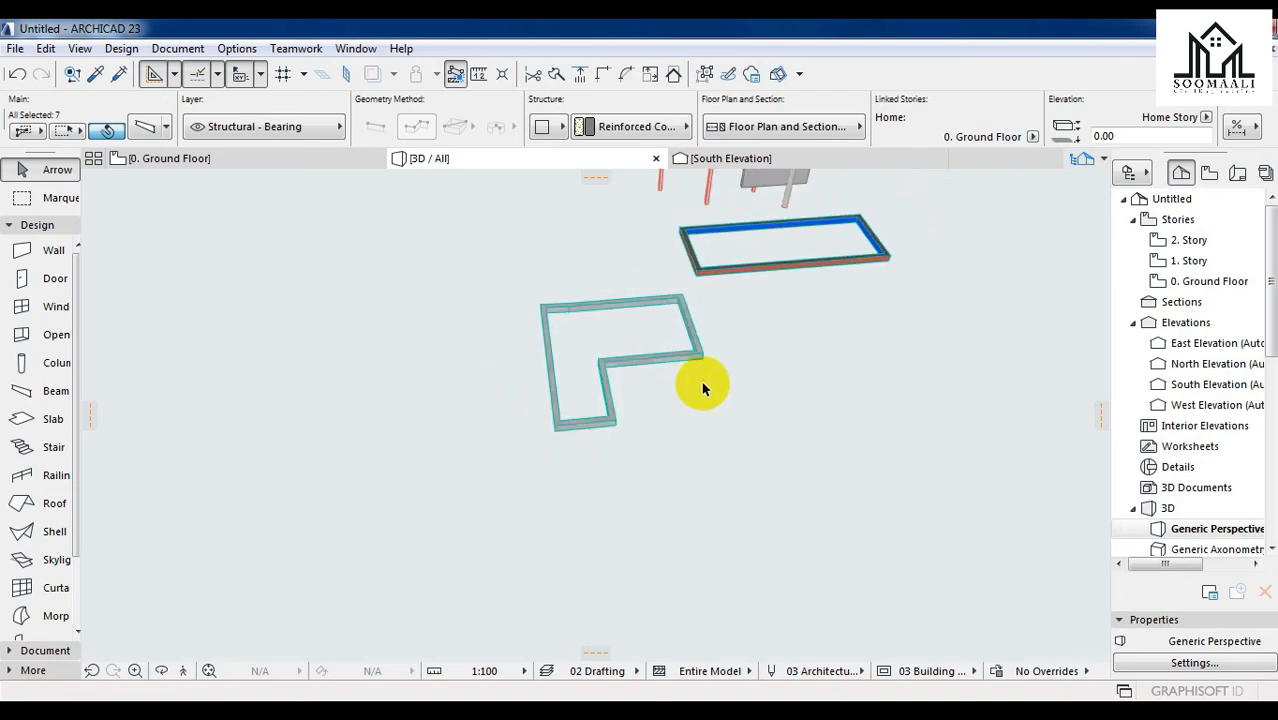
pyautogui.scroll(-1, 750, 368)
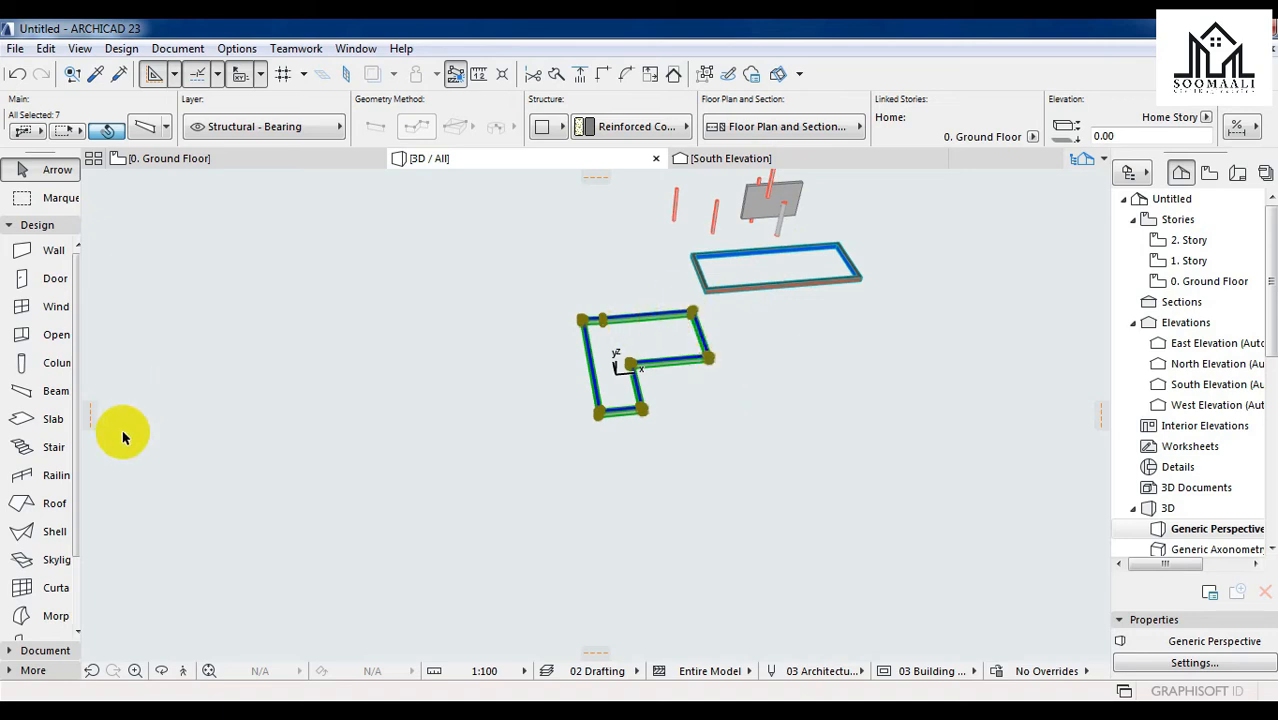
# - Open the Slab tool's default settings and switch the slab structure from composite to basic
pyautogui.click(25, 421)
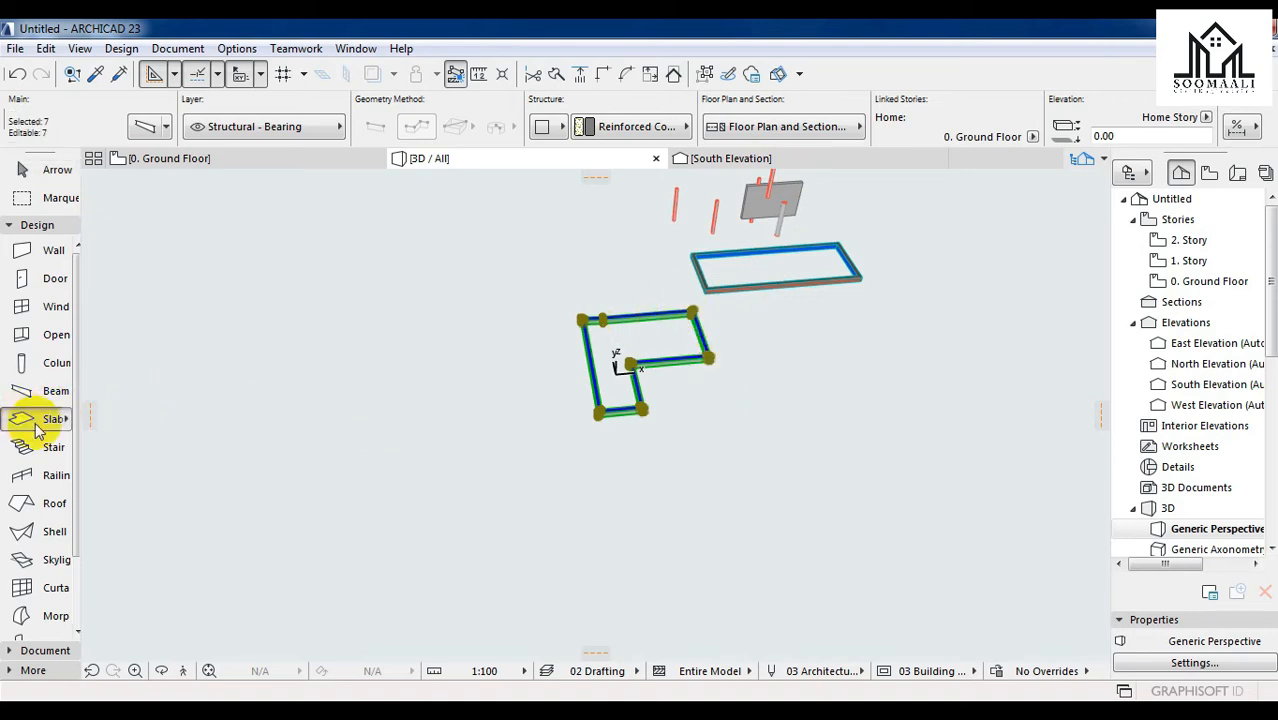
pyautogui.doubleClick(35, 428)
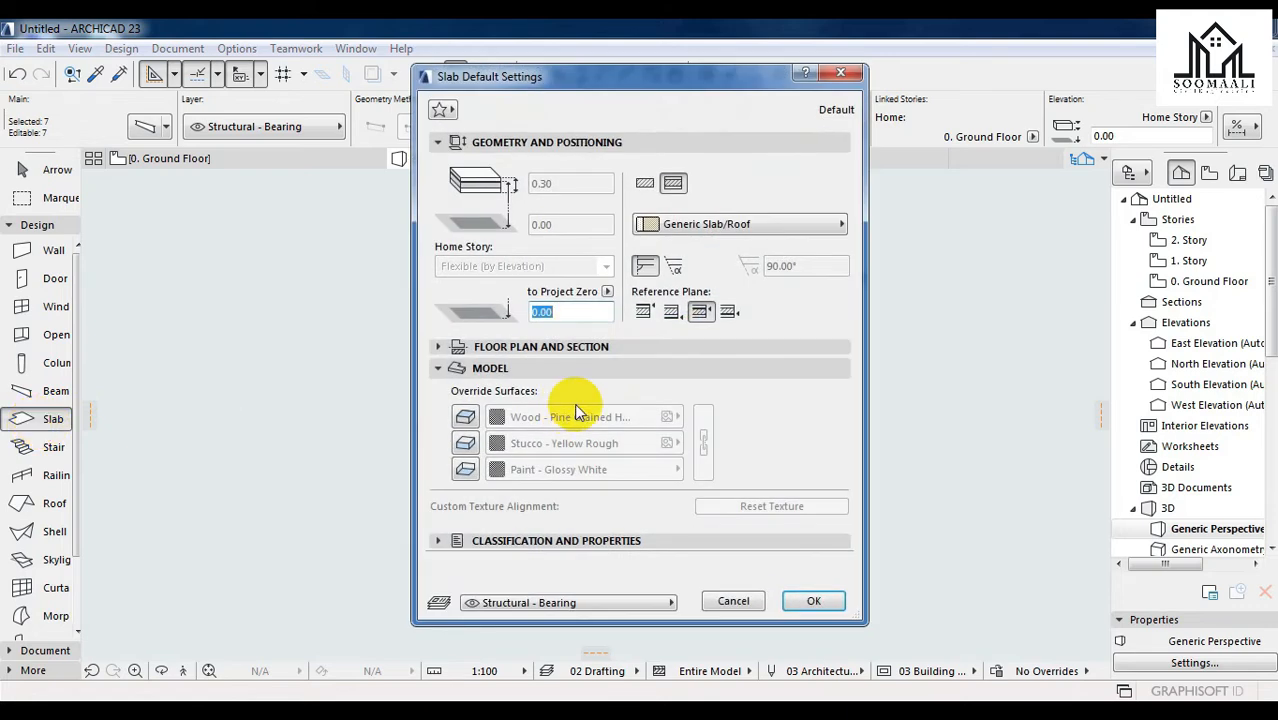
pyautogui.click(643, 183)
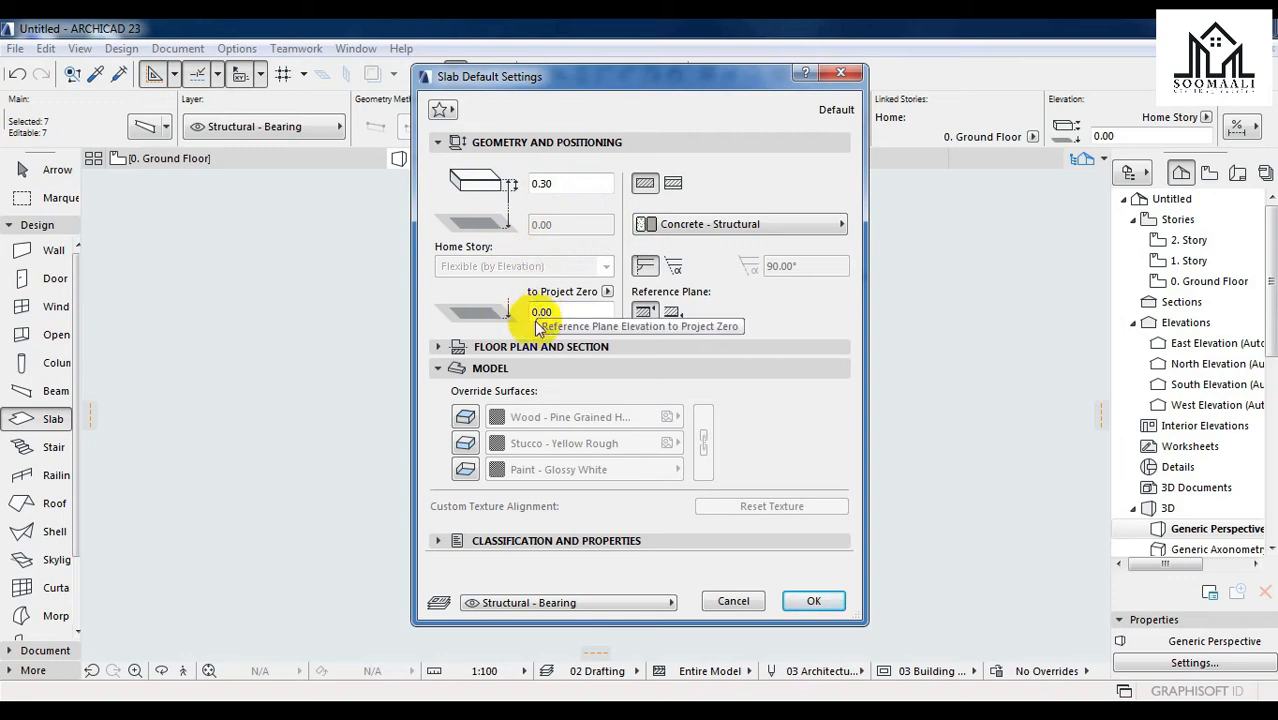
# - Enable the top, edge and bottom surface overrides in the slab defaults and apply the settings
pyautogui.click(465, 417)
pyautogui.click(465, 417)
pyautogui.click(465, 443)
pyautogui.click(465, 417)
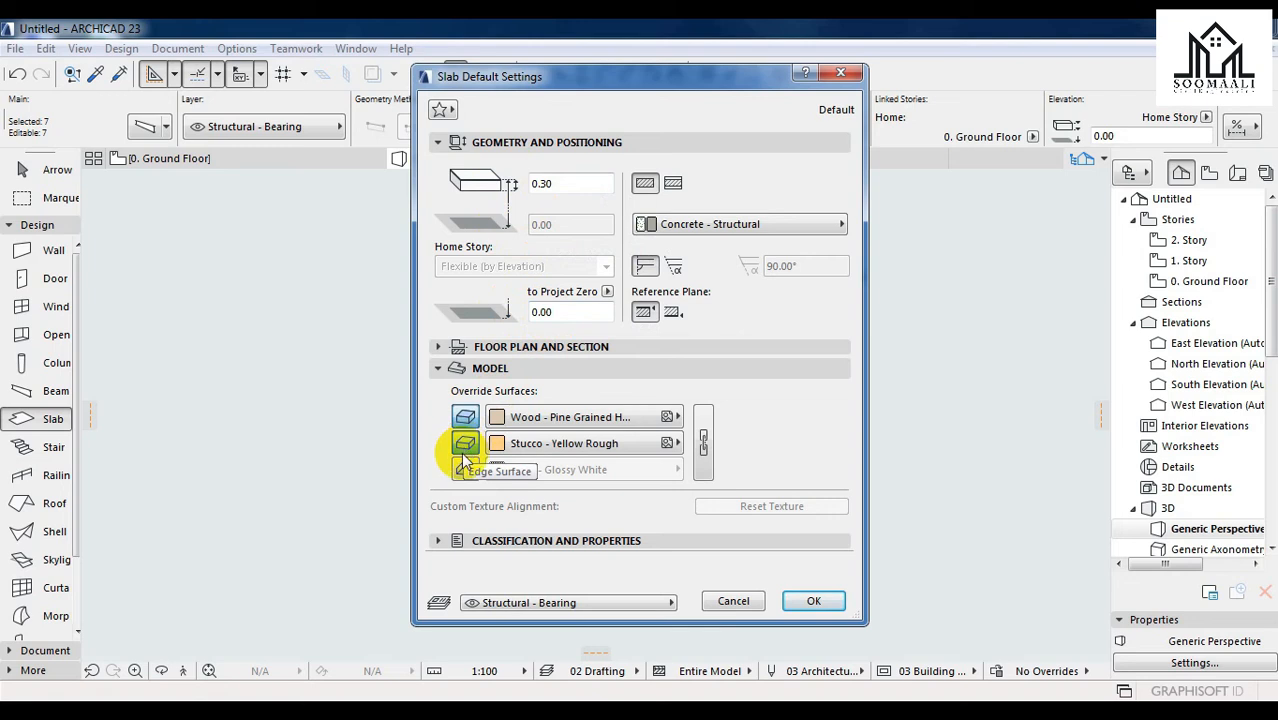
pyautogui.click(465, 469)
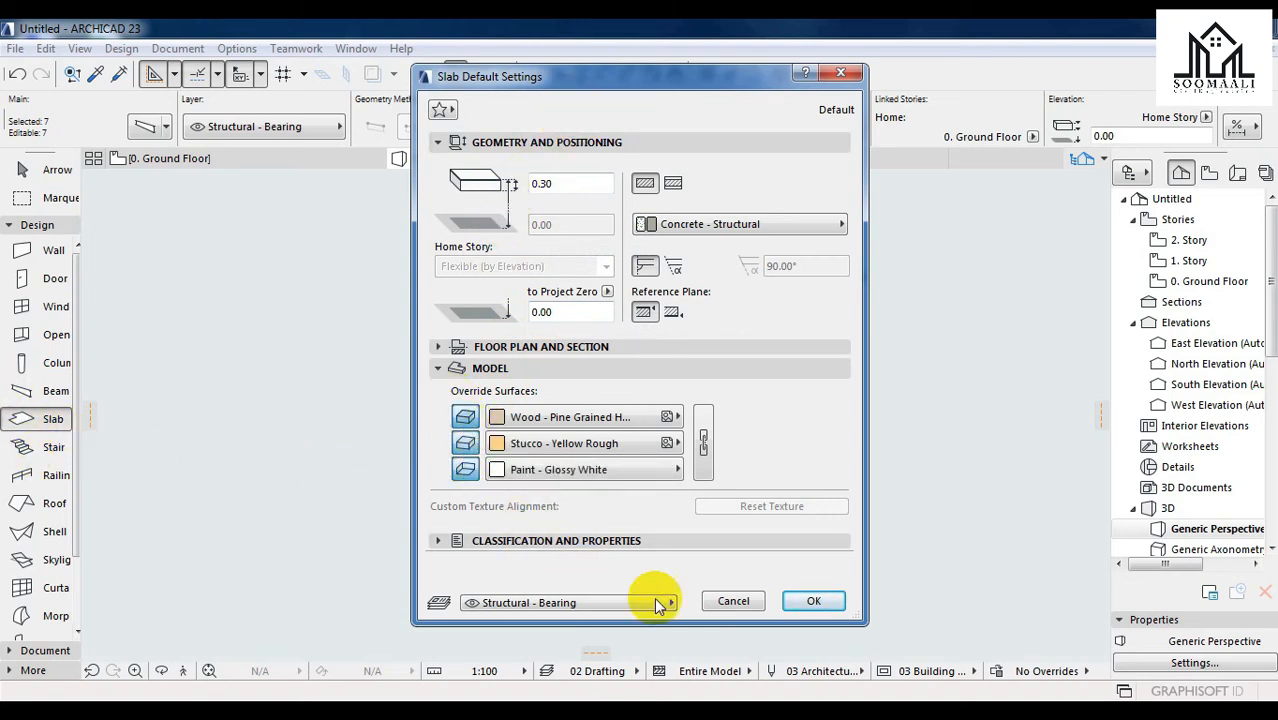
pyautogui.click(812, 601)
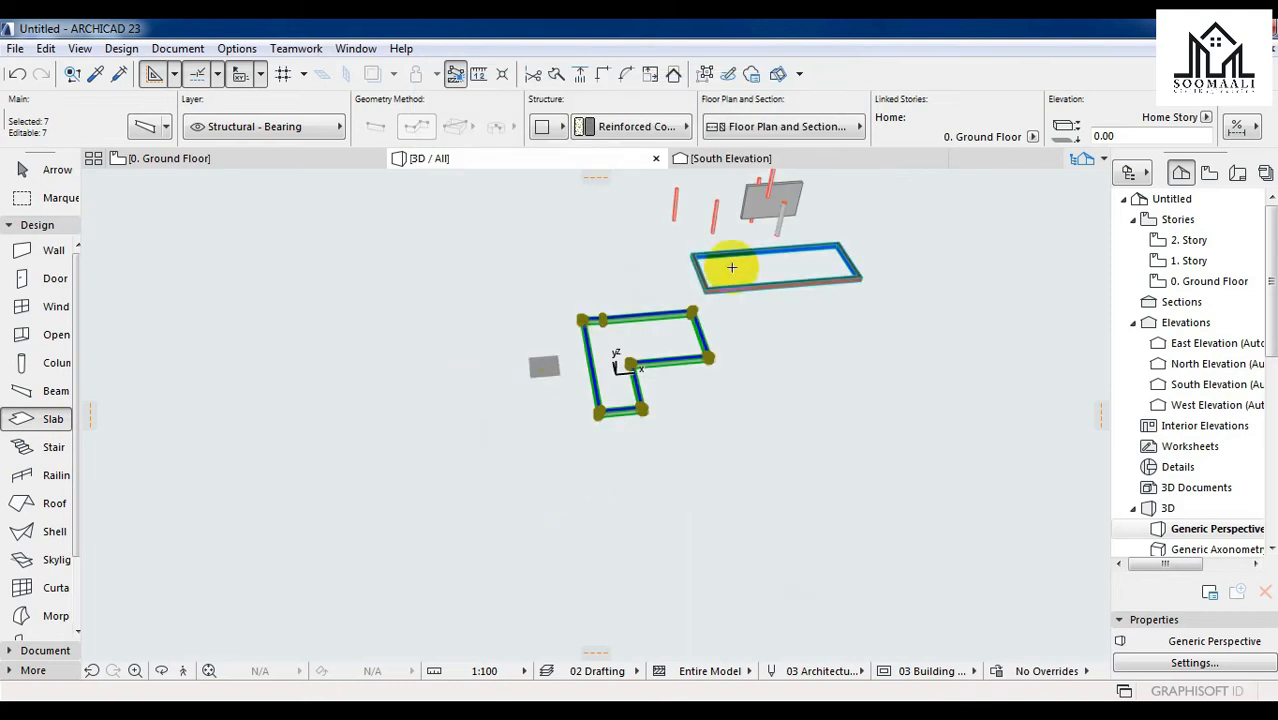
# - Draw a rectangular slab on the Ground Floor plan, east of the L-shaped beams and south of the ring, and leave the Slab tool
pyautogui.click(226, 161)
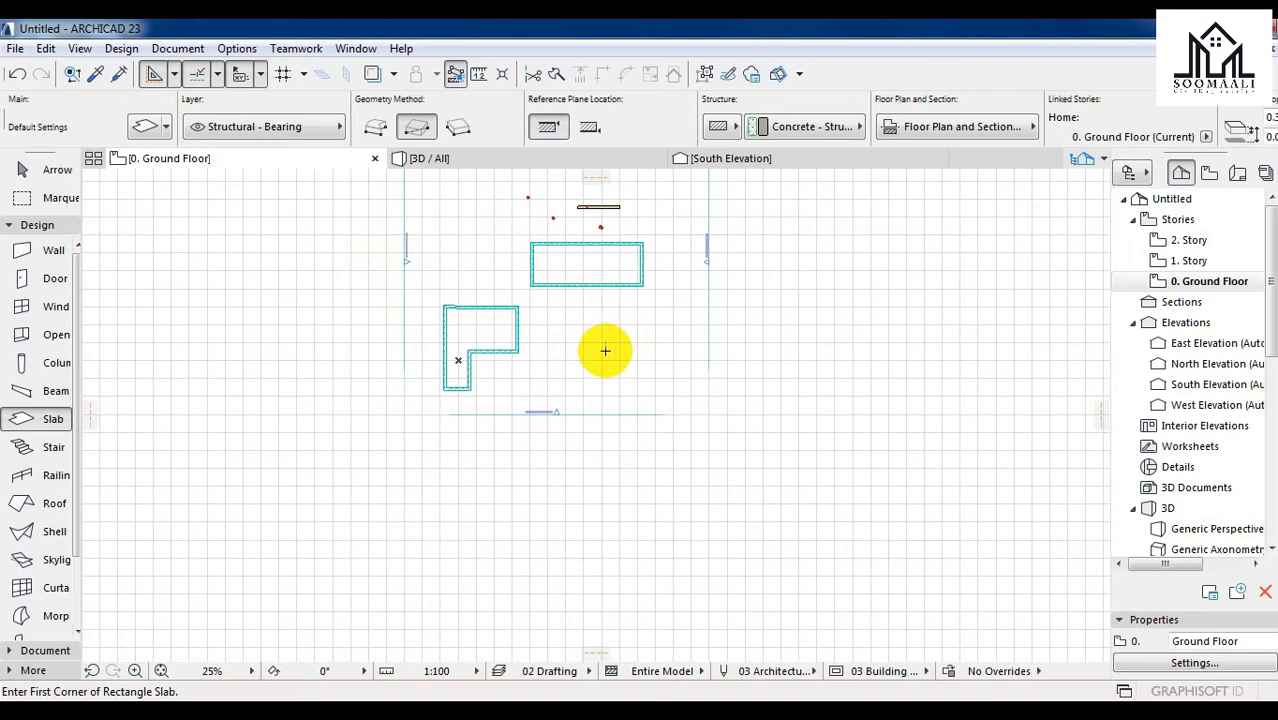
pyautogui.scroll(4, 603, 346)
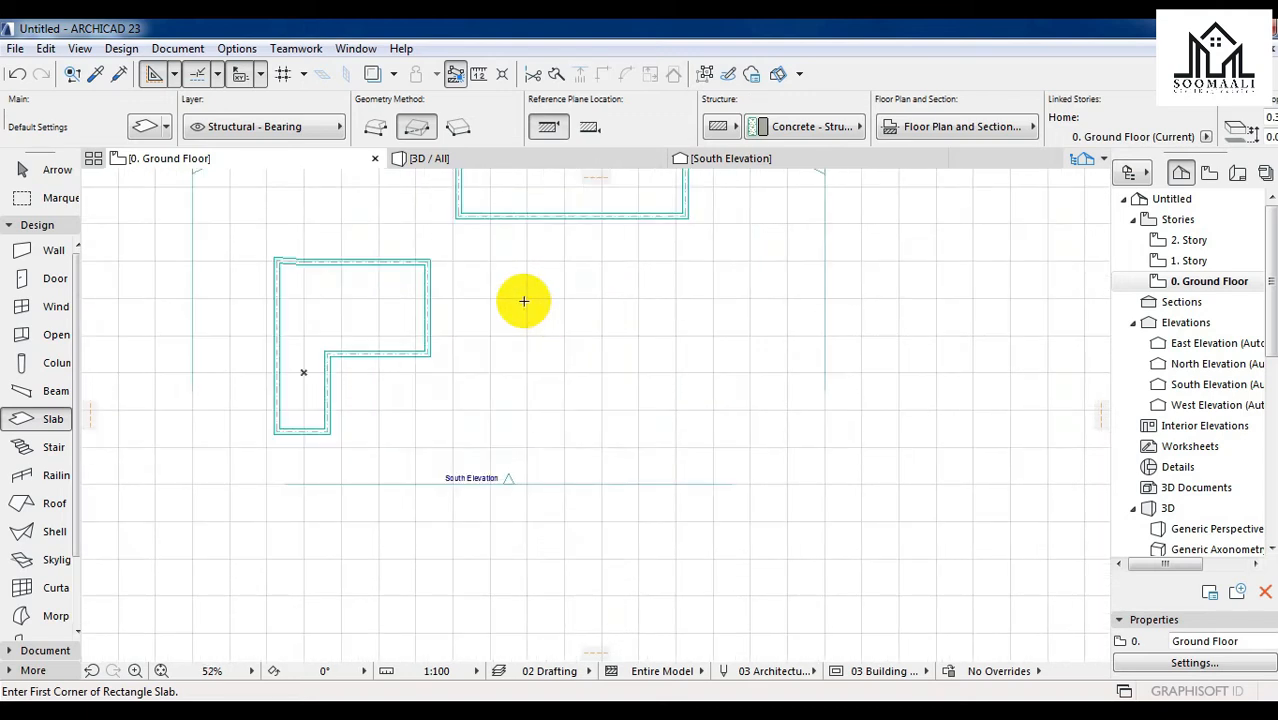
pyautogui.click(527, 297)
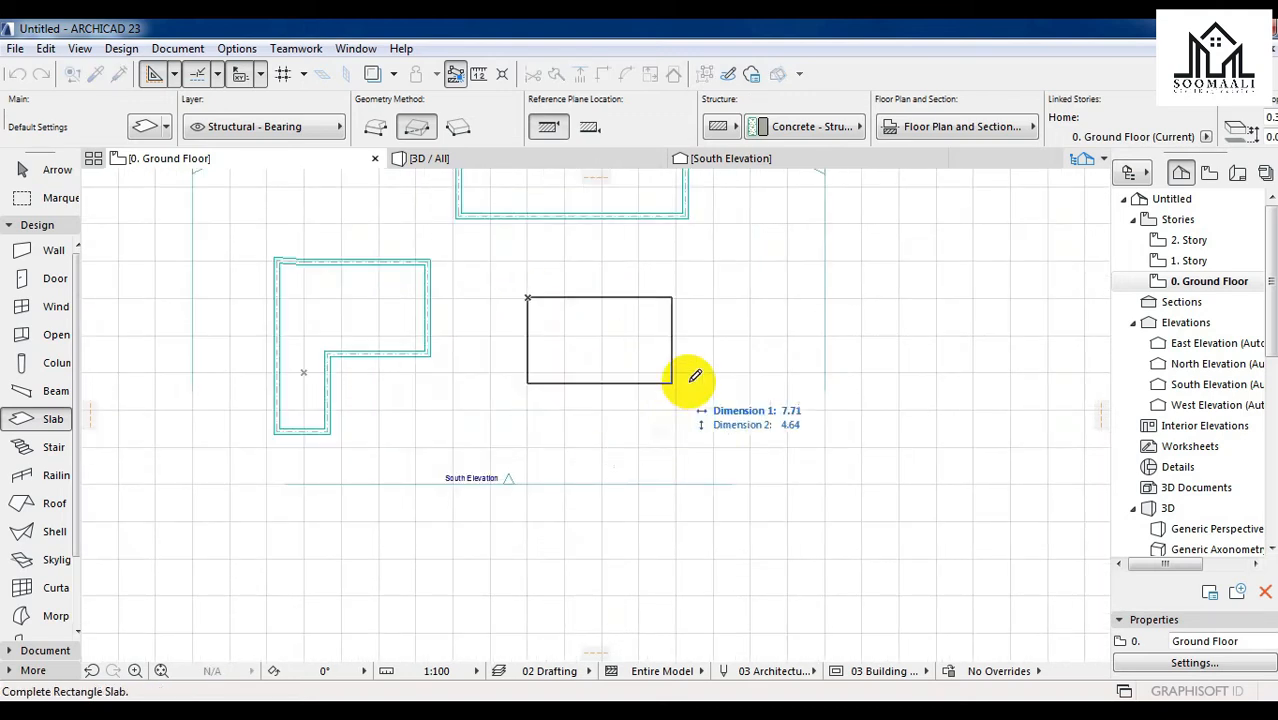
pyautogui.click(789, 446)
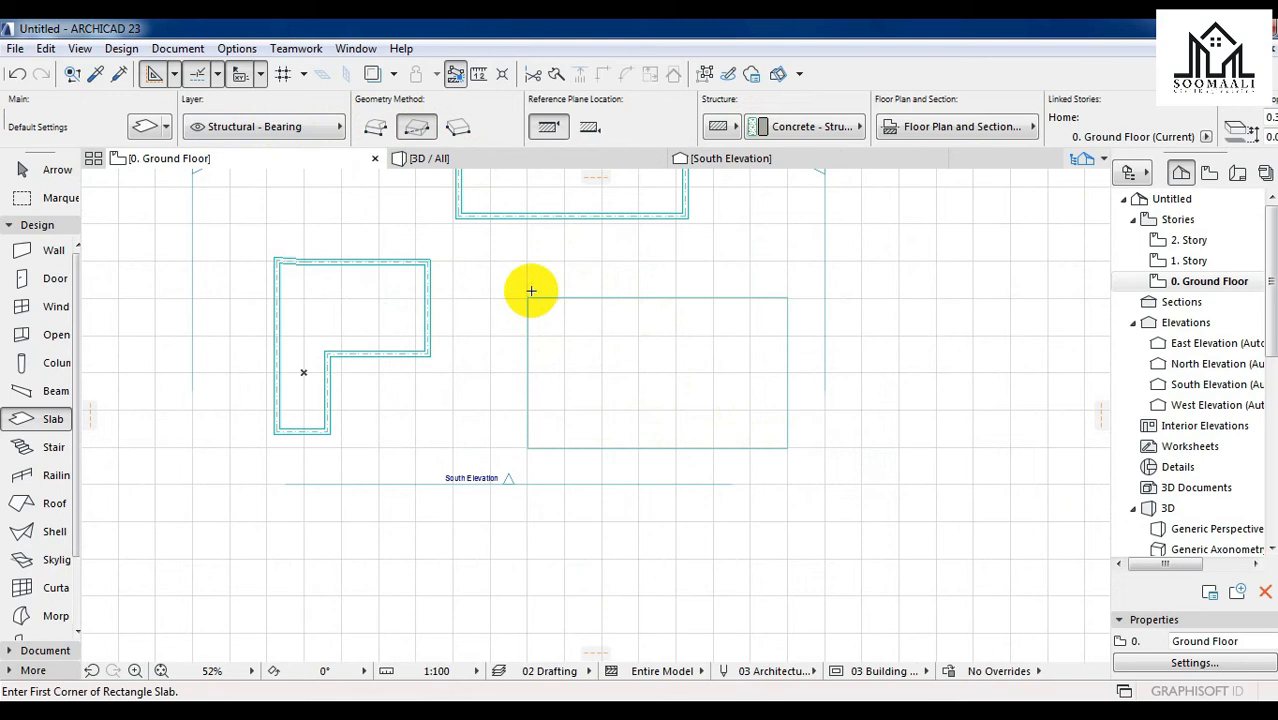
pyautogui.press('Escape')
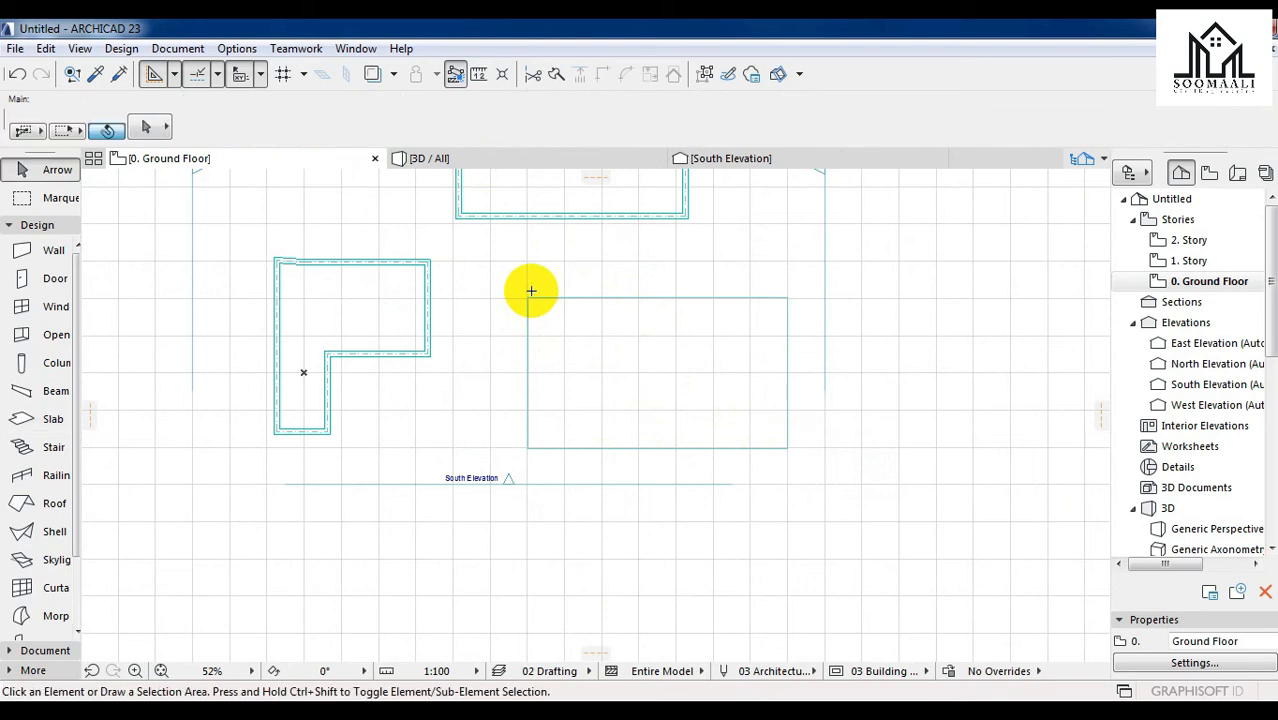
# - Select the new slab in the 3D view and set its thickness to 0.15 and its offset to home story to 3.00
pyautogui.click(499, 161)
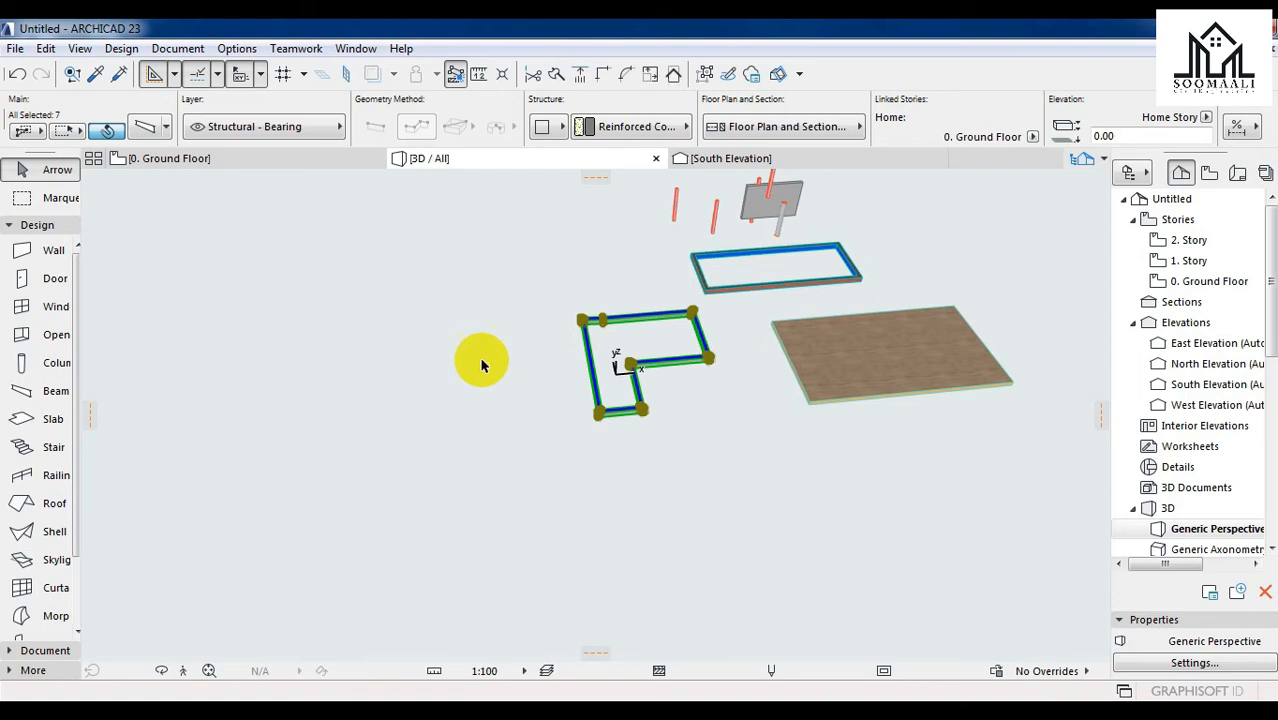
pyautogui.click(838, 406)
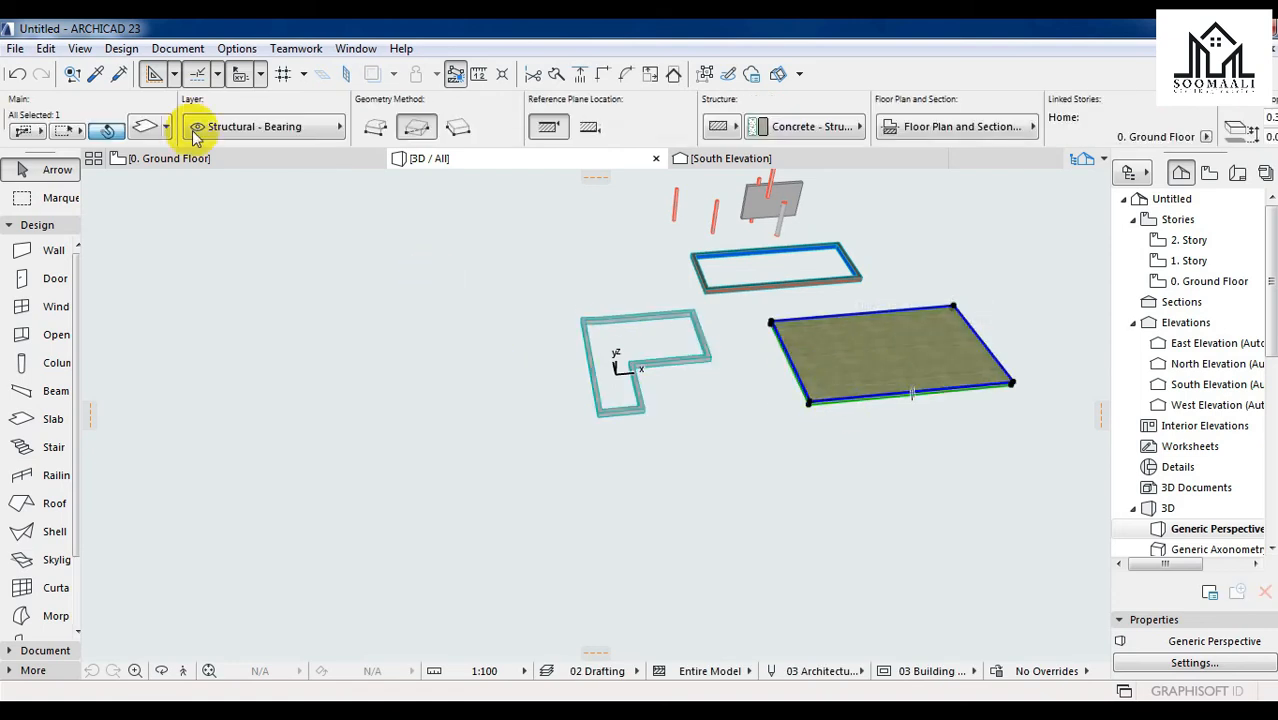
pyautogui.click(145, 128)
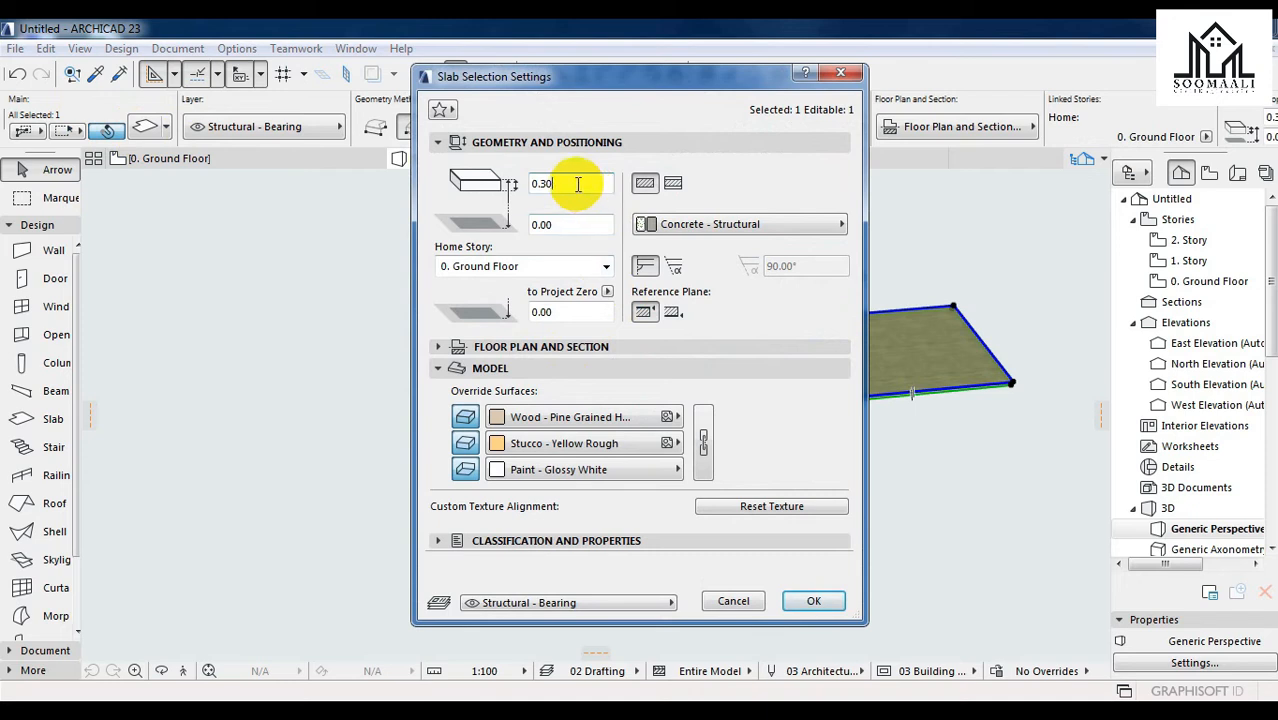
pyautogui.moveTo(574, 182); pyautogui.dragTo(502, 166)
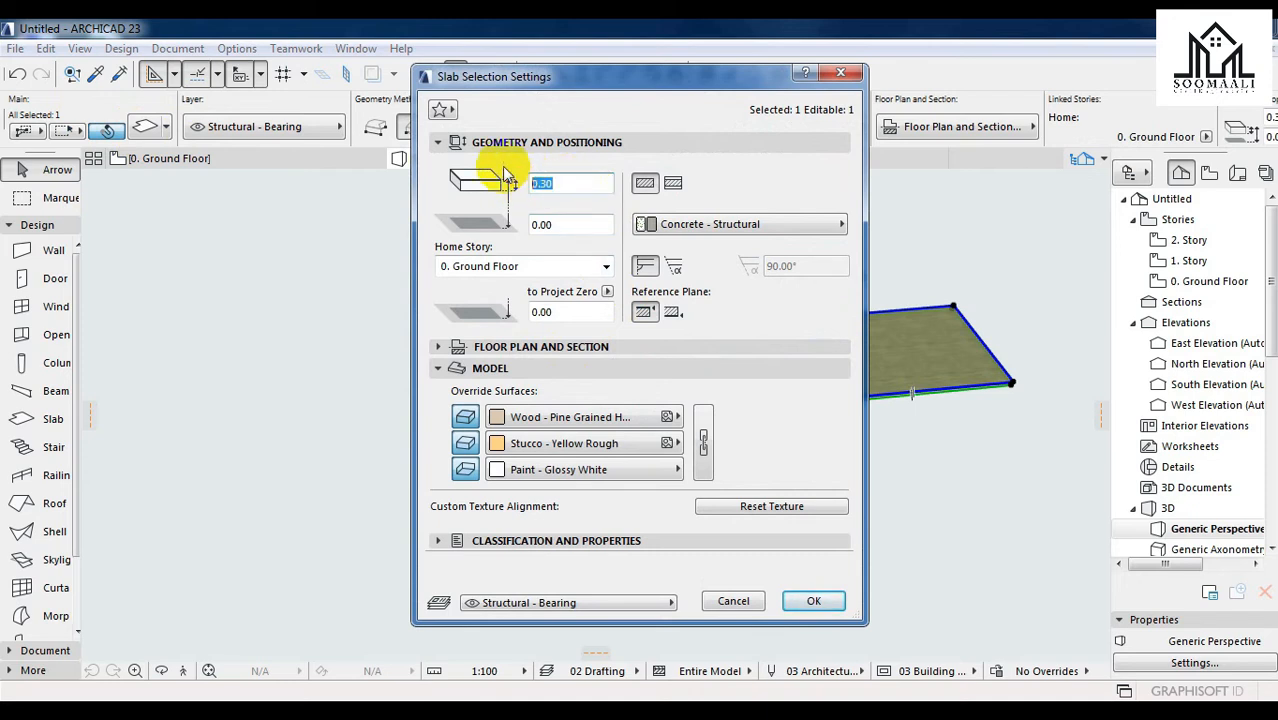
pyautogui.write('0.15')
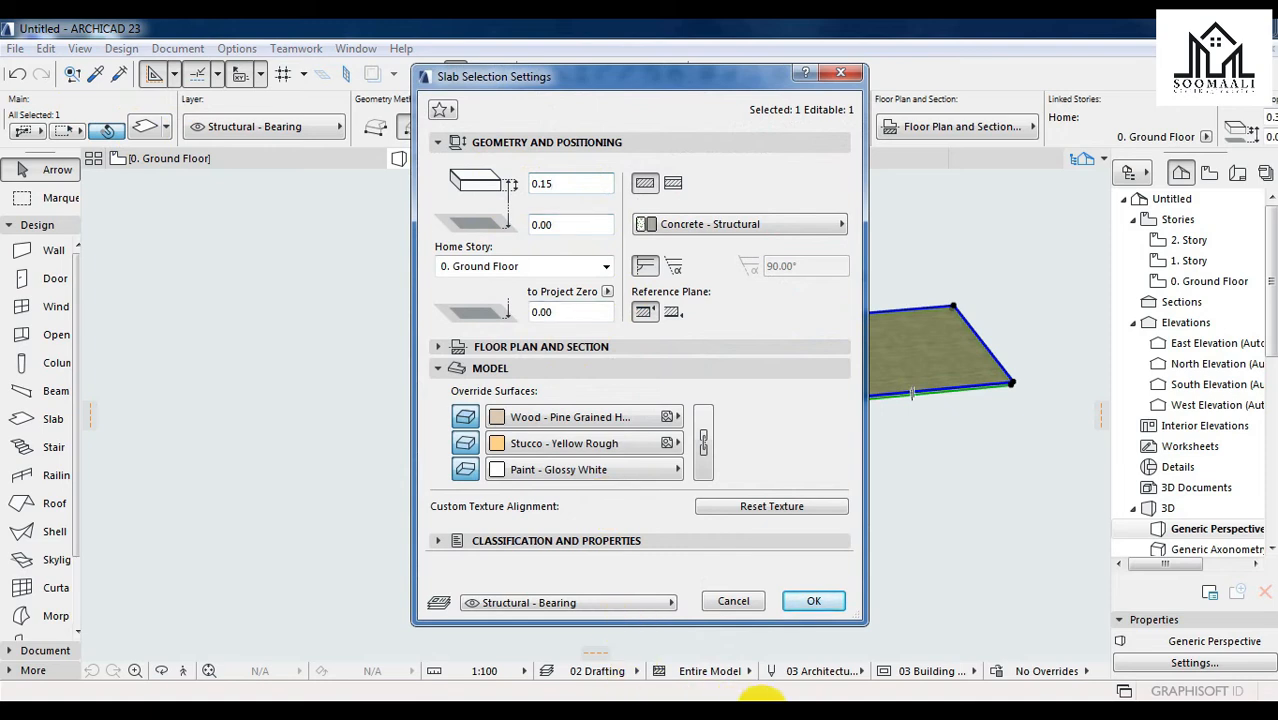
pyautogui.click(568, 226)
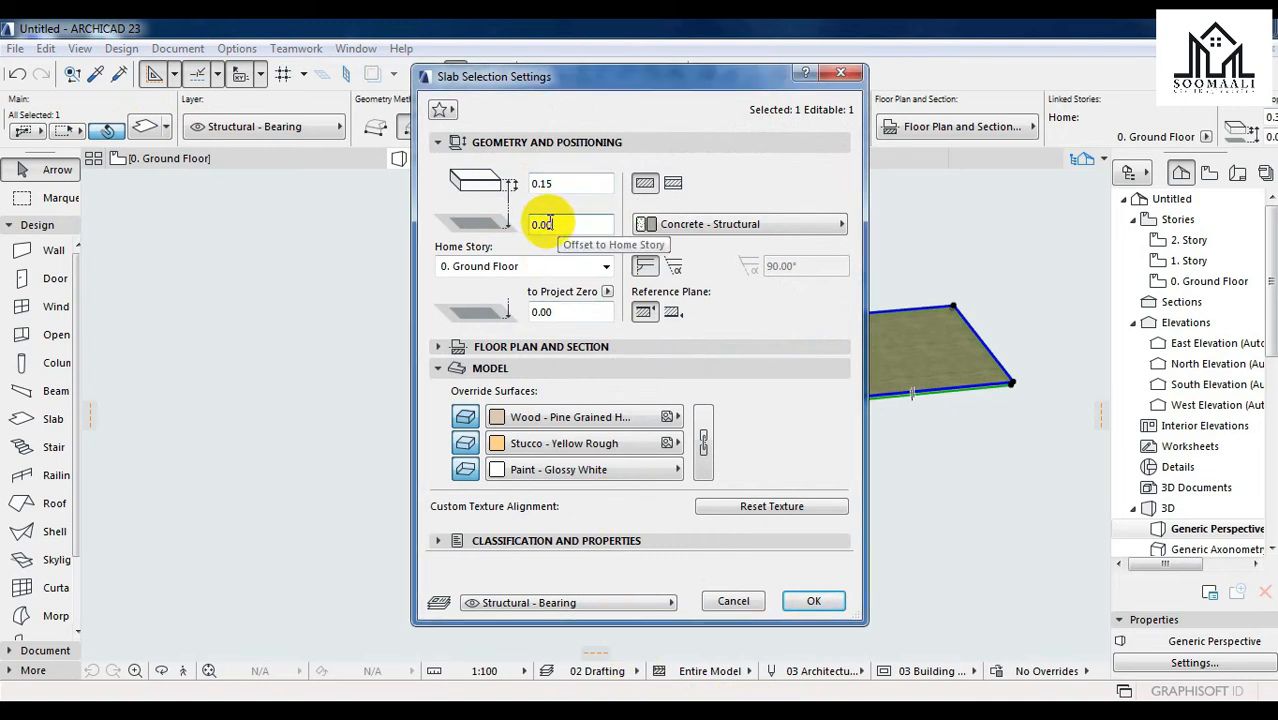
pyautogui.moveTo(560, 220); pyautogui.dragTo(513, 224)
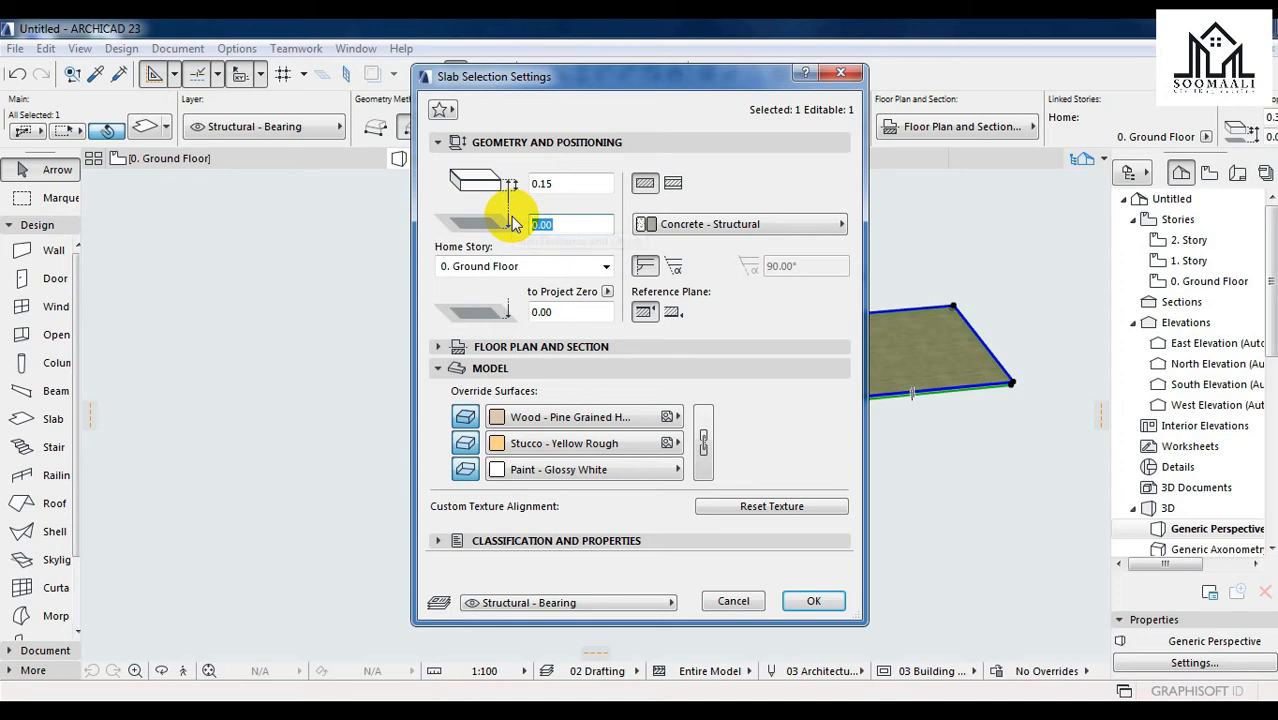
pyautogui.click(549, 228)
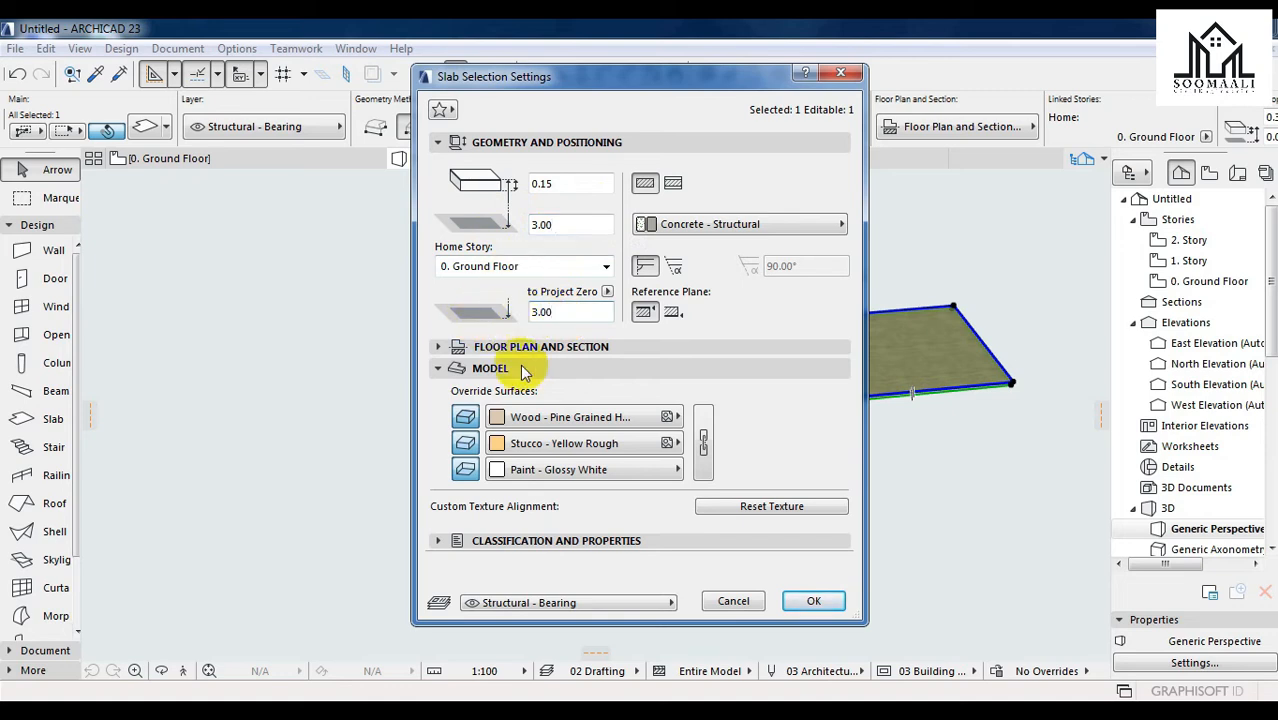
# - Set the slab's top surface override to Wood - Mahogany Vertical
pyautogui.click(465, 418)
pyautogui.click(465, 443)
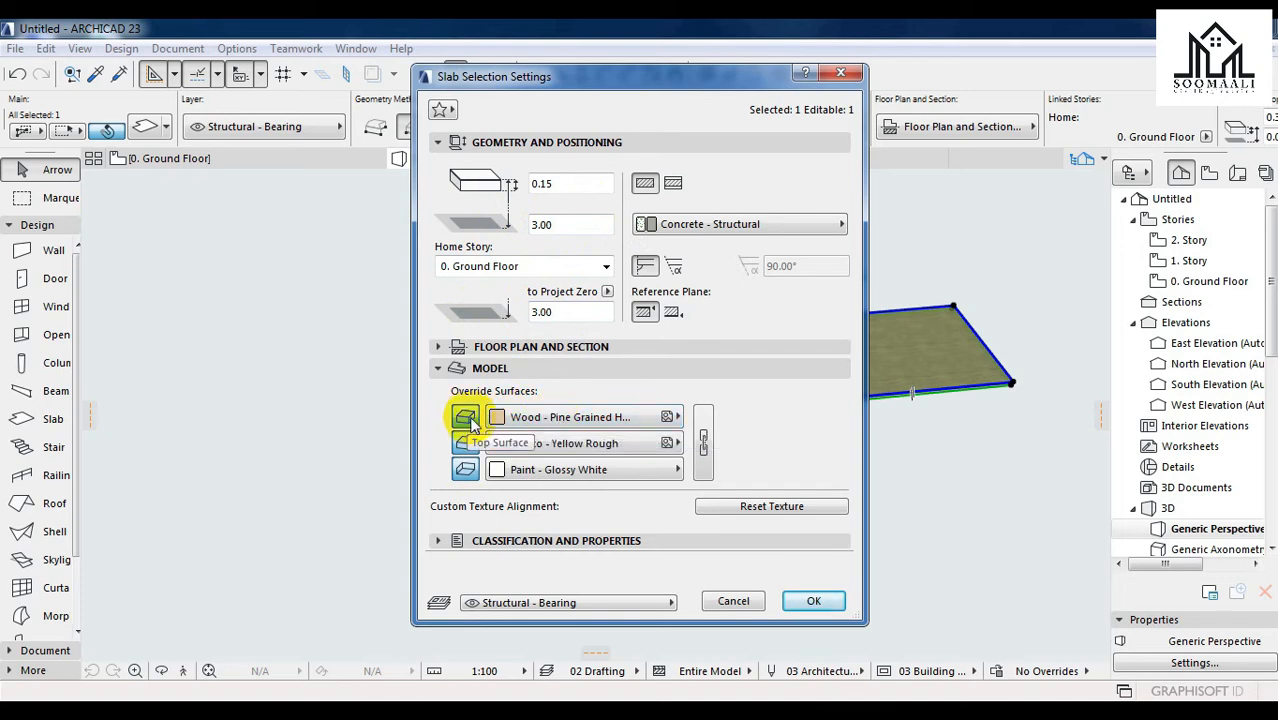
pyautogui.click(522, 418)
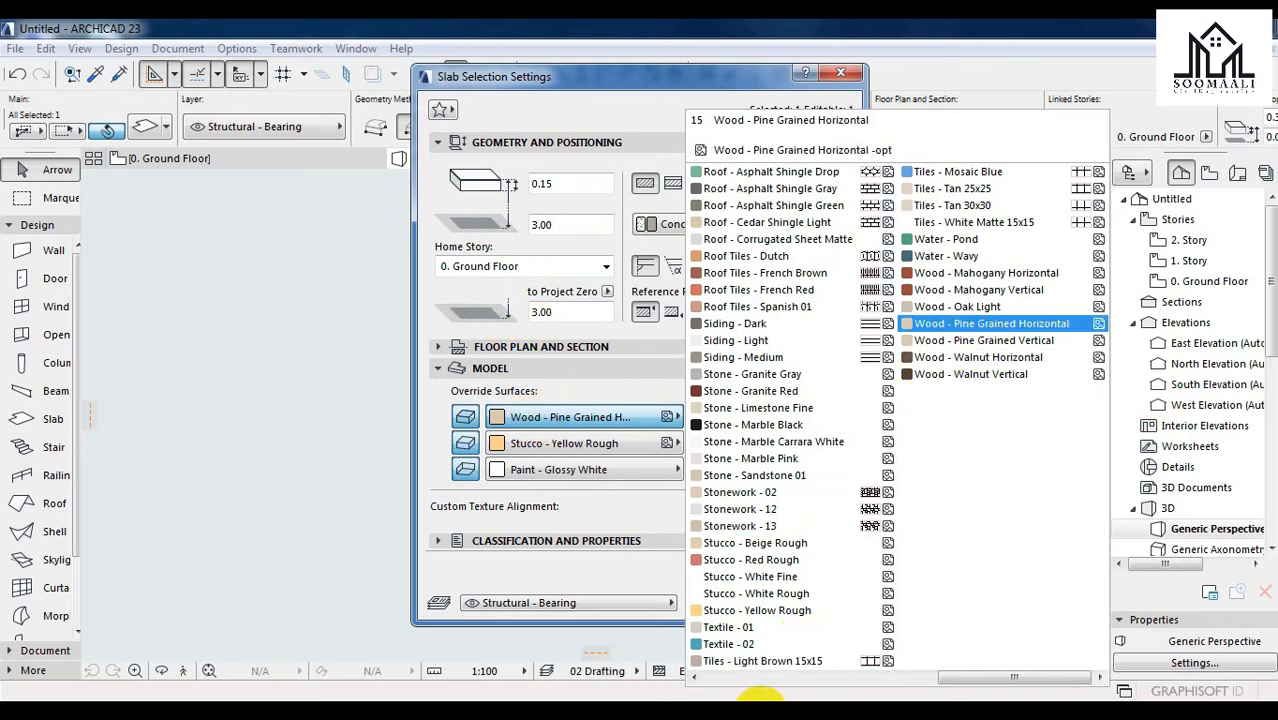
pyautogui.click(760, 697)
pyautogui.click(575, 418)
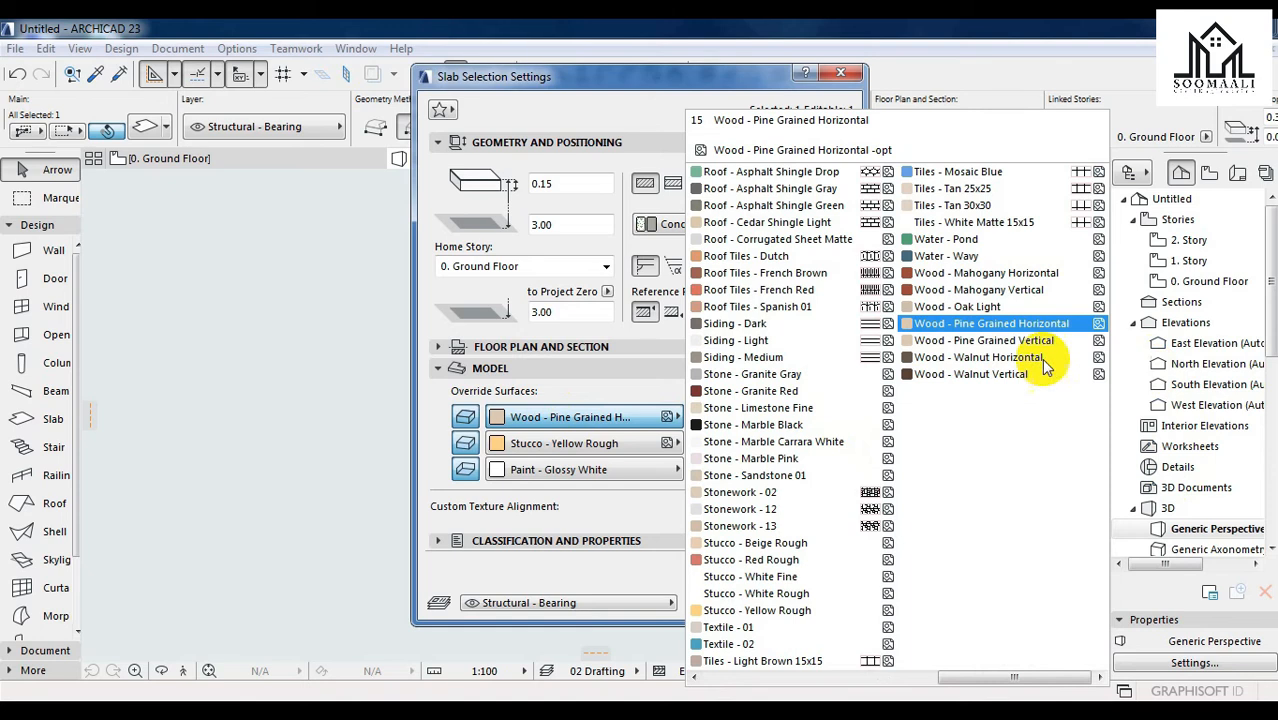
pyautogui.click(975, 289)
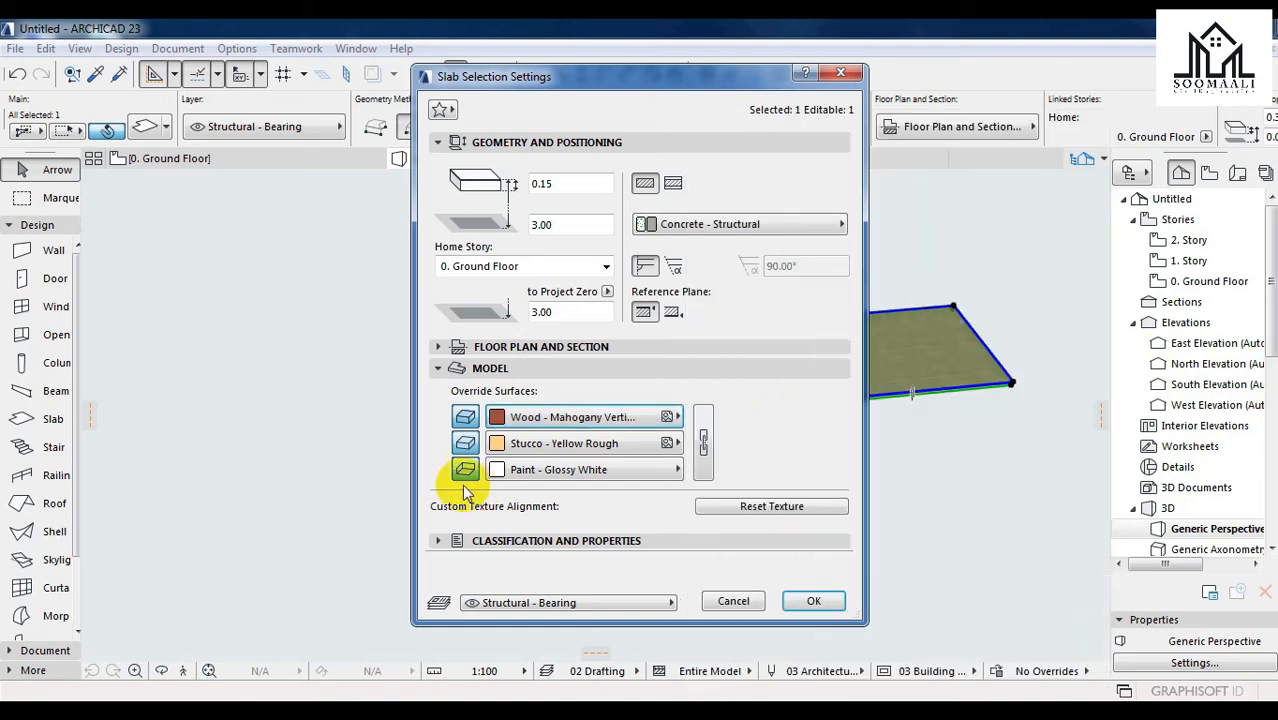
# - Set the slab's edge surface override to Paint - Lead Oxide Yellow, keeping the bottom surface override enabled
pyautogui.click(465, 445)
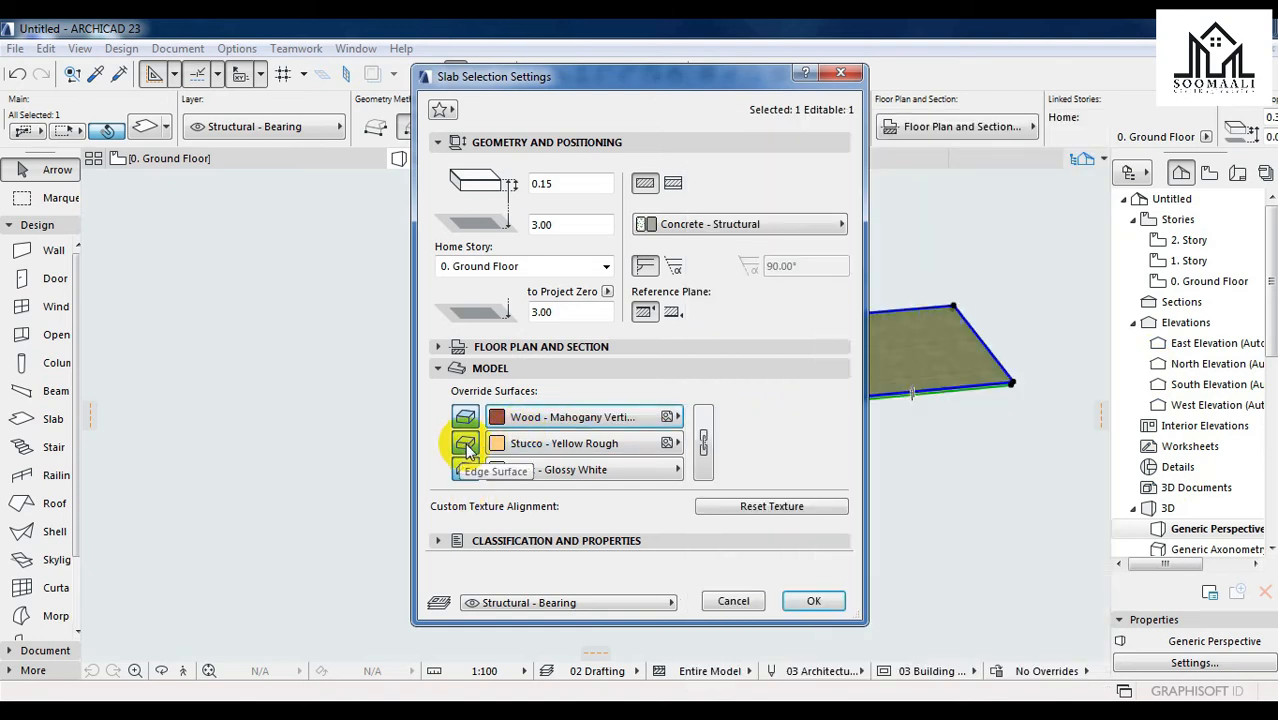
pyautogui.click(467, 449)
pyautogui.click(466, 446)
pyautogui.click(524, 439)
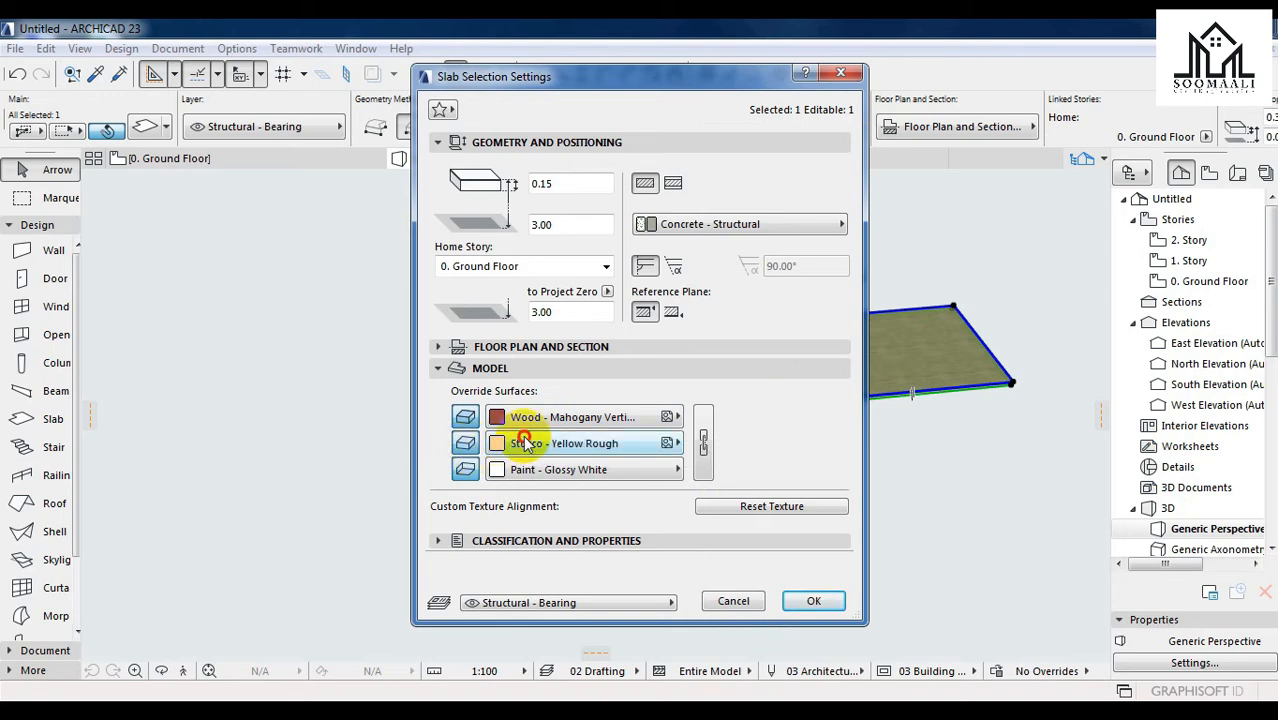
pyautogui.click(762, 329)
pyautogui.click(468, 472)
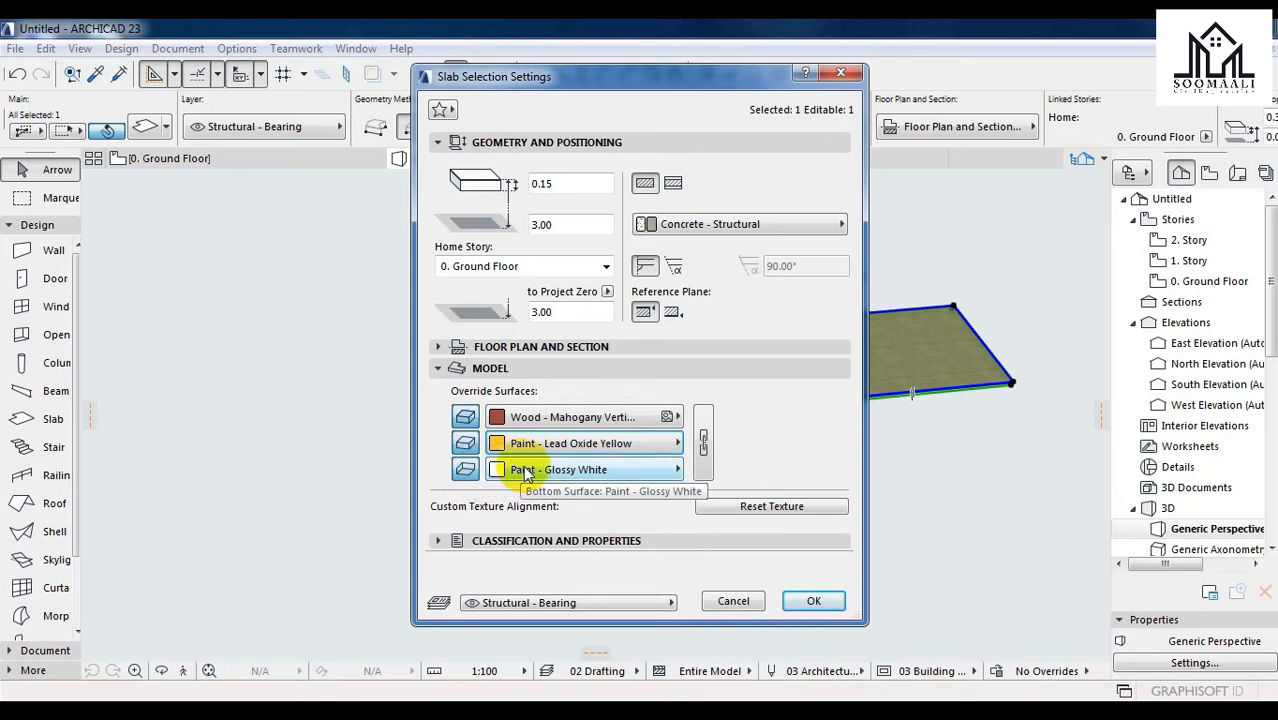
# - Try linking the slab's three override surfaces, unlink them again, and apply the slab settings
pyautogui.click(703, 441)
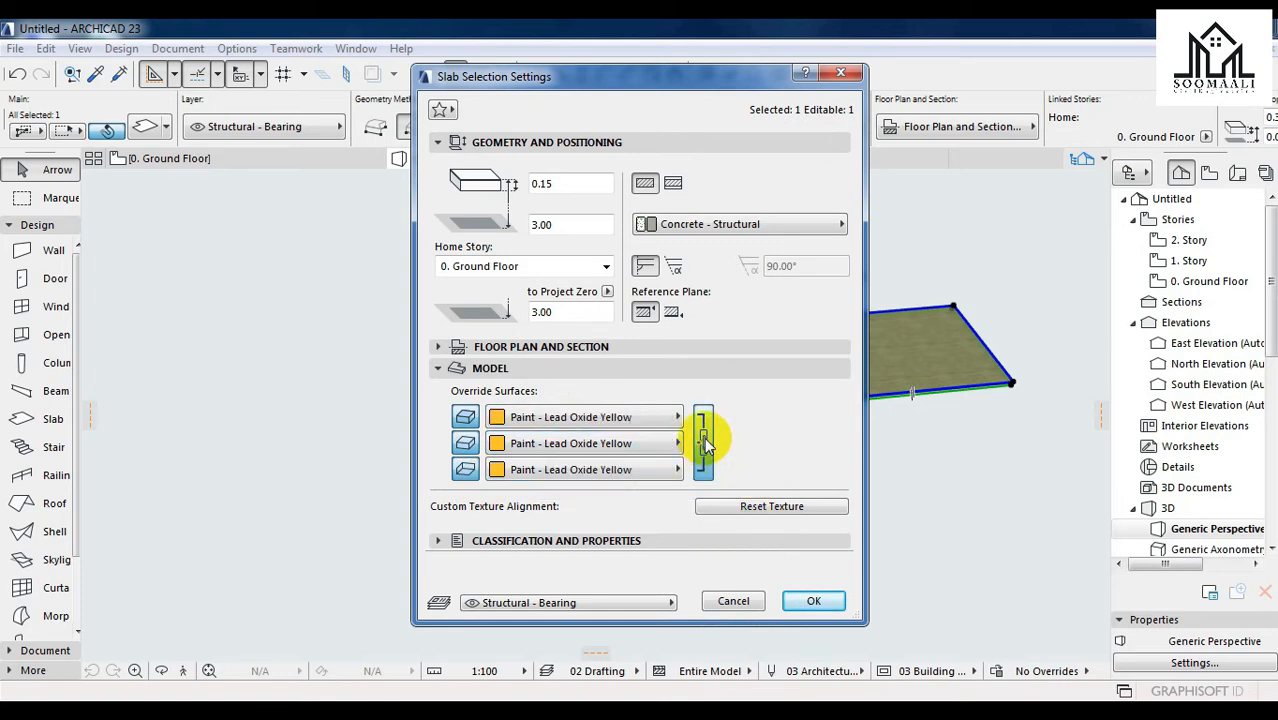
pyautogui.click(704, 446)
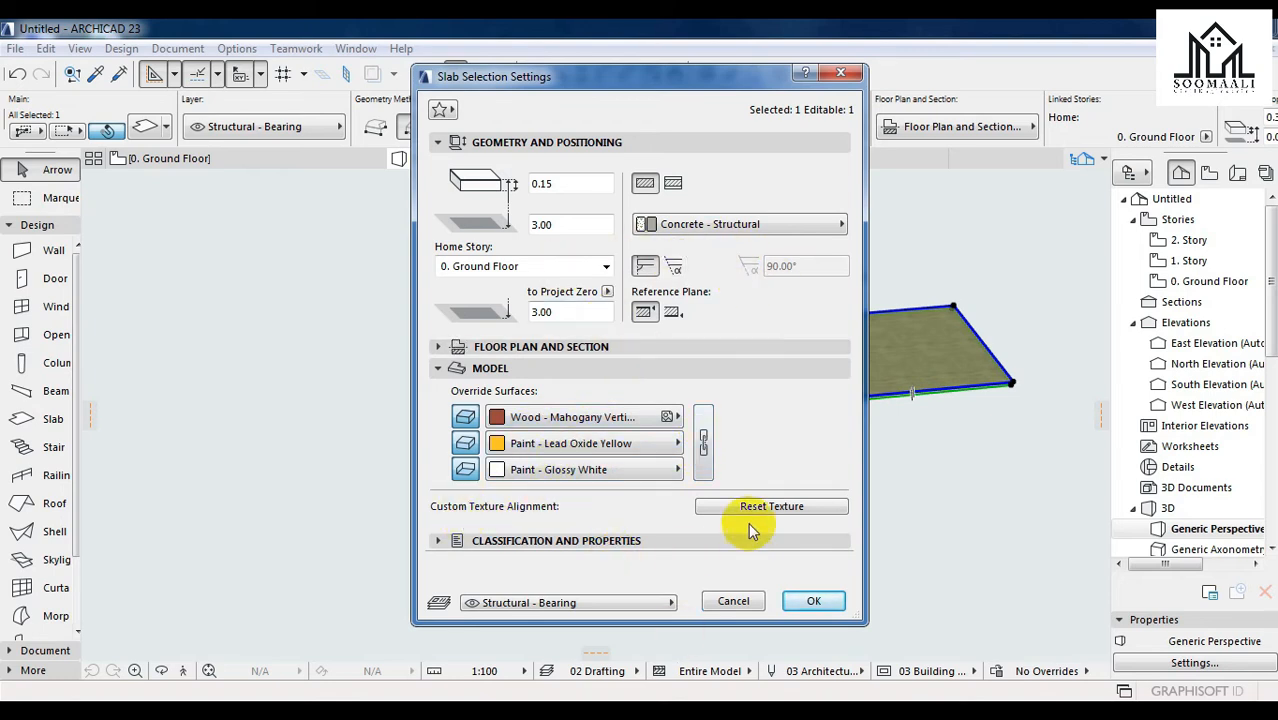
pyautogui.click(810, 600)
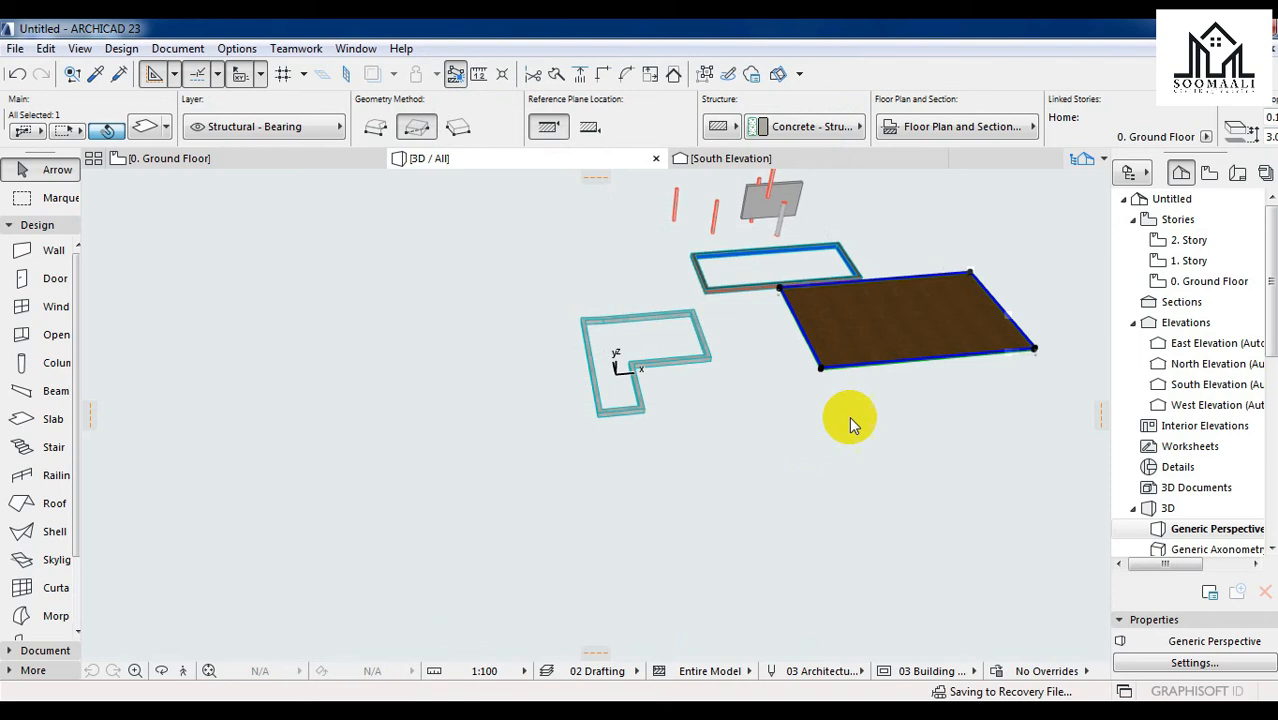
# - Orbit the 3D view to examine the raised slab's top and edge surfaces
pyautogui.scroll(5, 1024, 318)
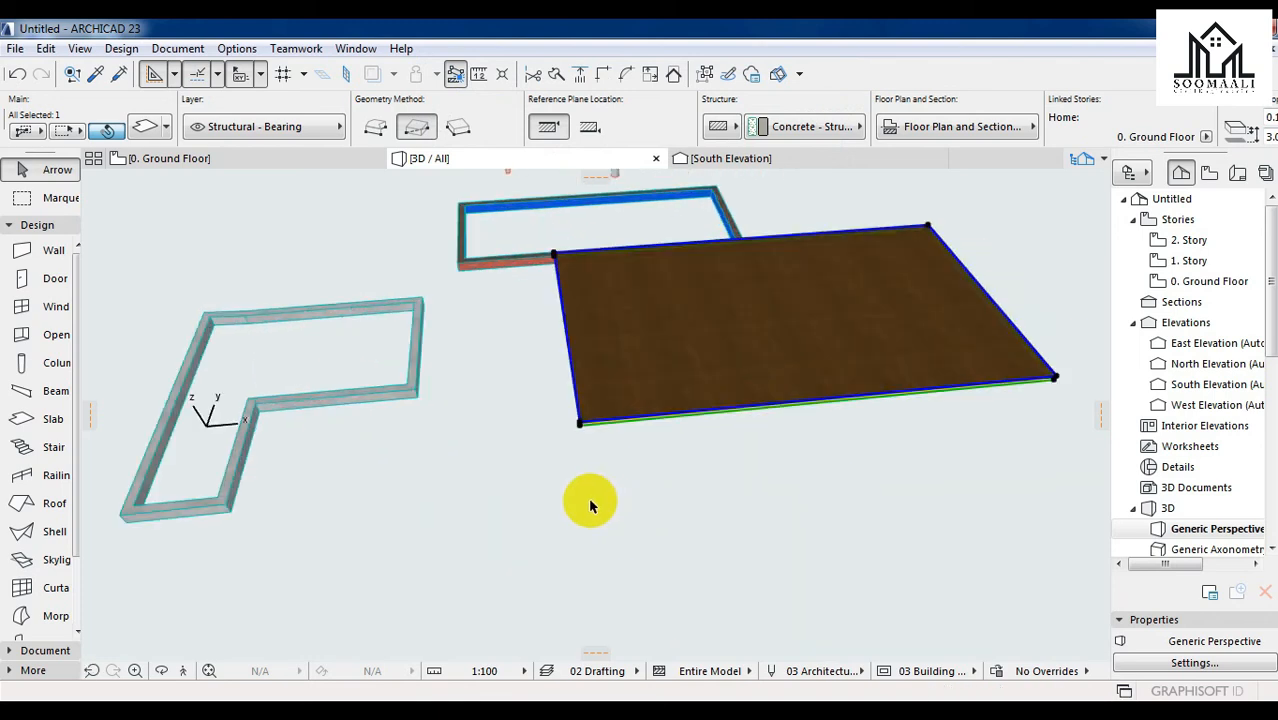
pyautogui.scroll(-3, 590, 505)
pyautogui.click(167, 672)
pyautogui.moveTo(642, 523); pyautogui.dragTo(821, 393)
pyautogui.scroll(4, 825, 440)
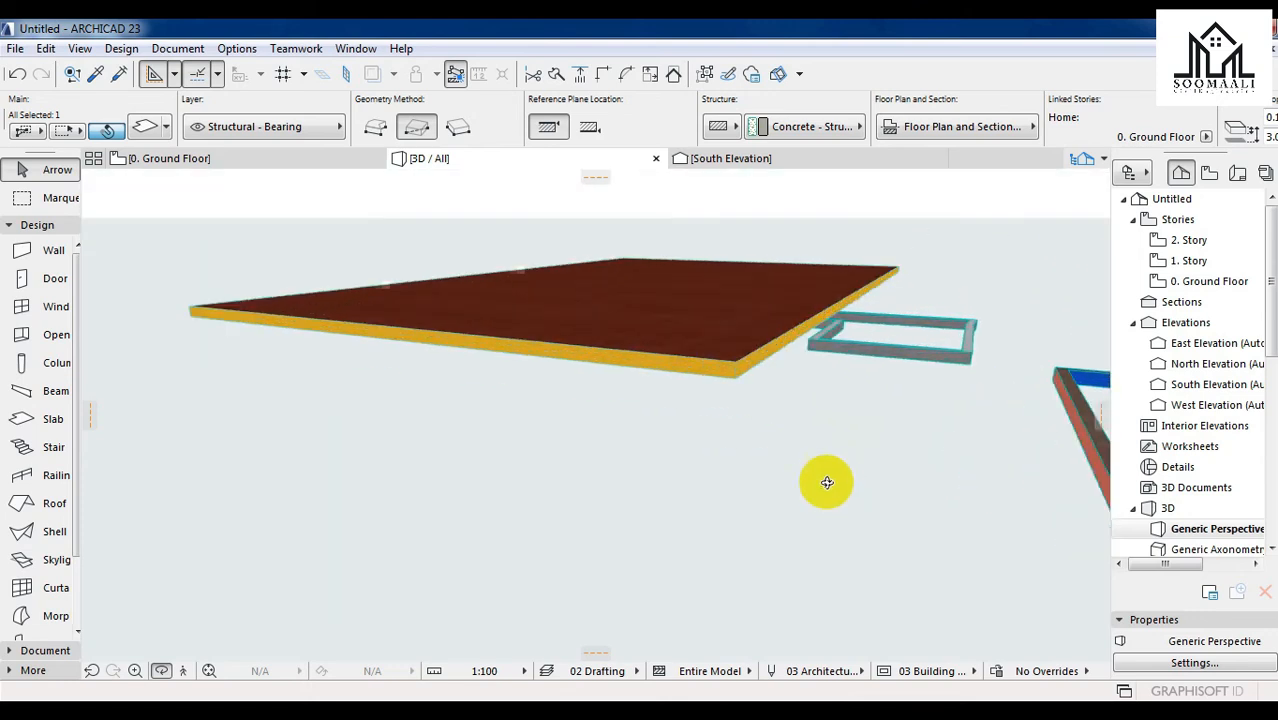
# - Orbit around the raised slab to inspect it from several corners in 3D, and select it
pyautogui.moveTo(730, 274); pyautogui.dragTo(479, 345)
pyautogui.moveTo(297, 408); pyautogui.dragTo(653, 450)
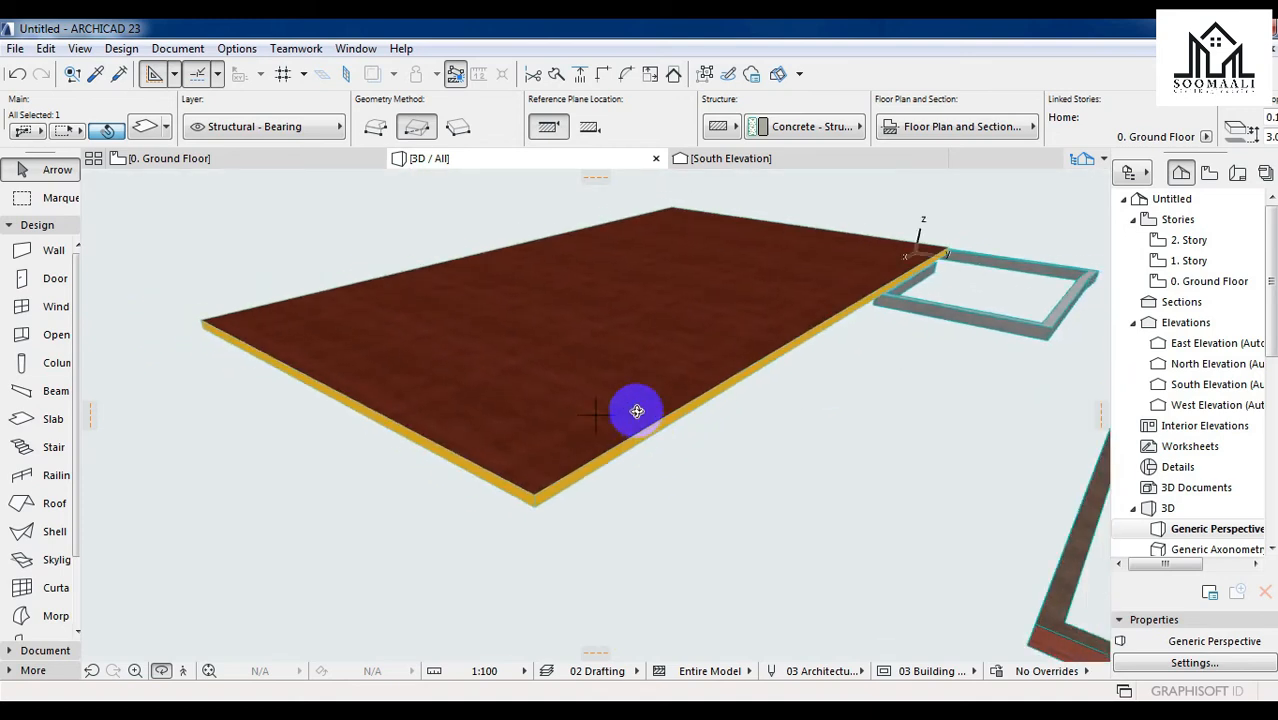
pyautogui.moveTo(712, 489); pyautogui.dragTo(744, 470)
pyautogui.moveTo(460, 353); pyautogui.dragTo(792, 290)
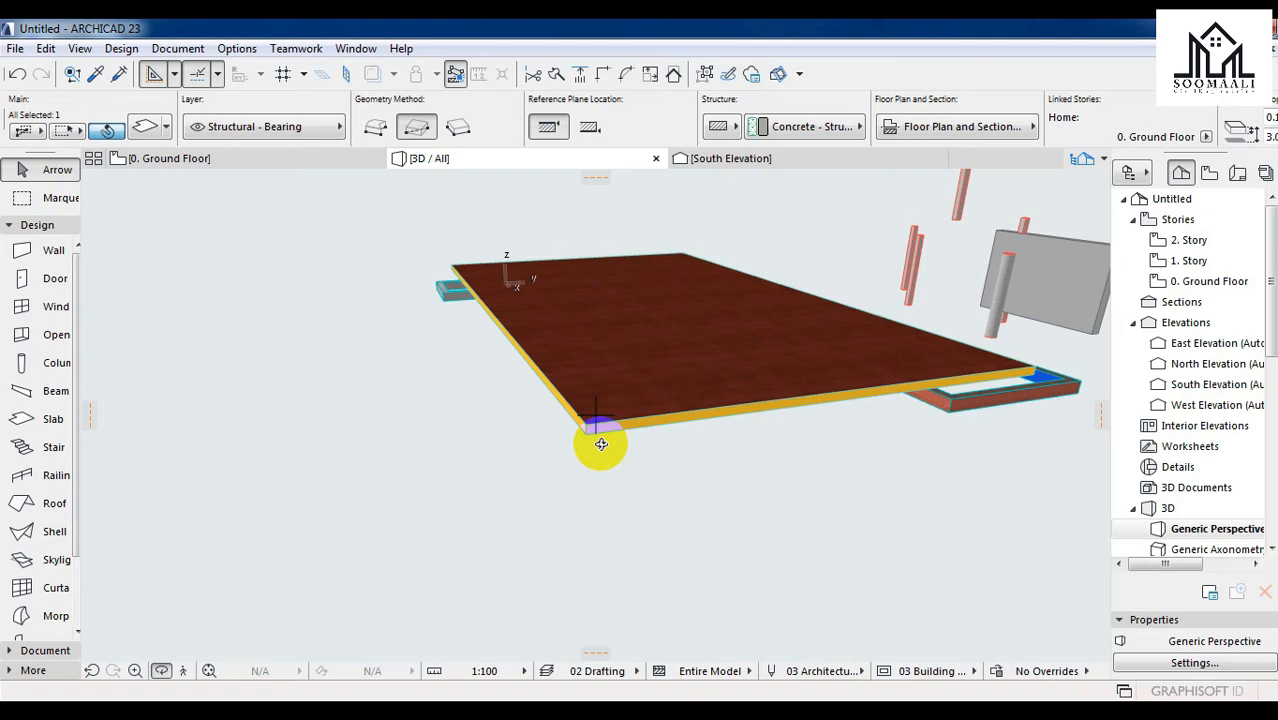
pyautogui.click(600, 444)
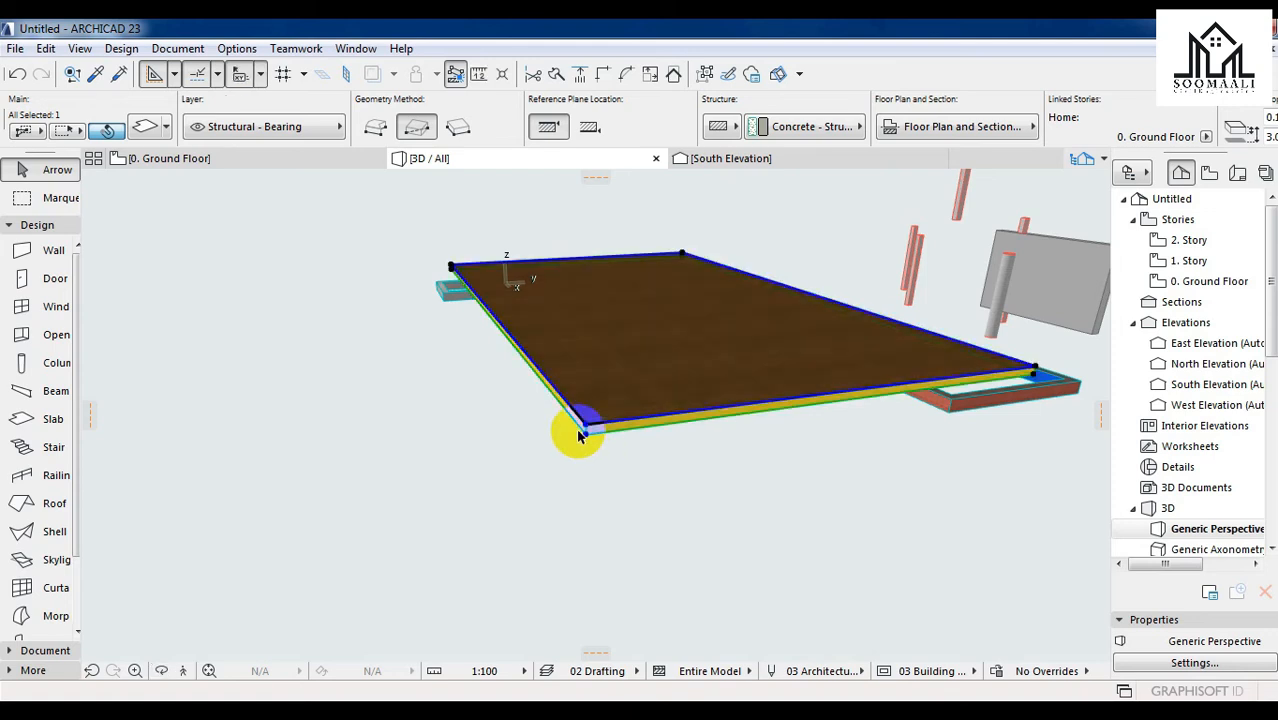
# - Draw a second rectangular slab on the ground floor plan, slightly larger than the existing slab and enclosing it on all sides
pyautogui.click(148, 158)
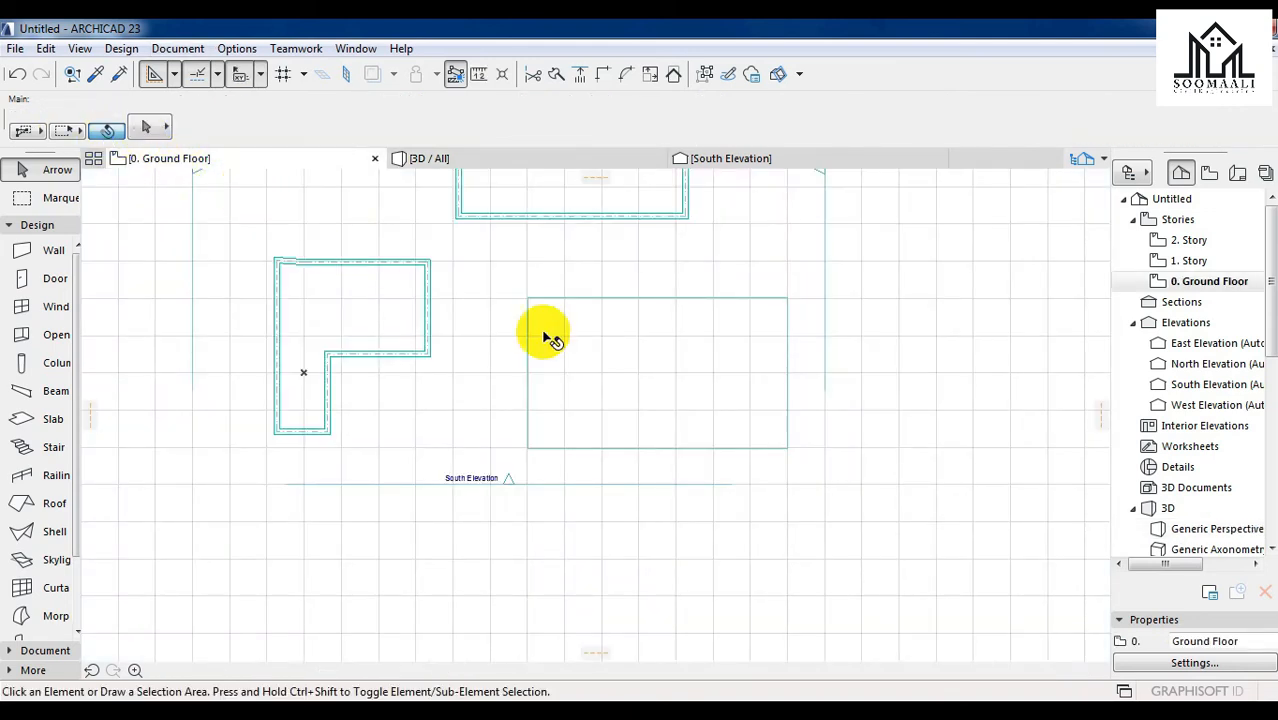
pyautogui.click(45, 418)
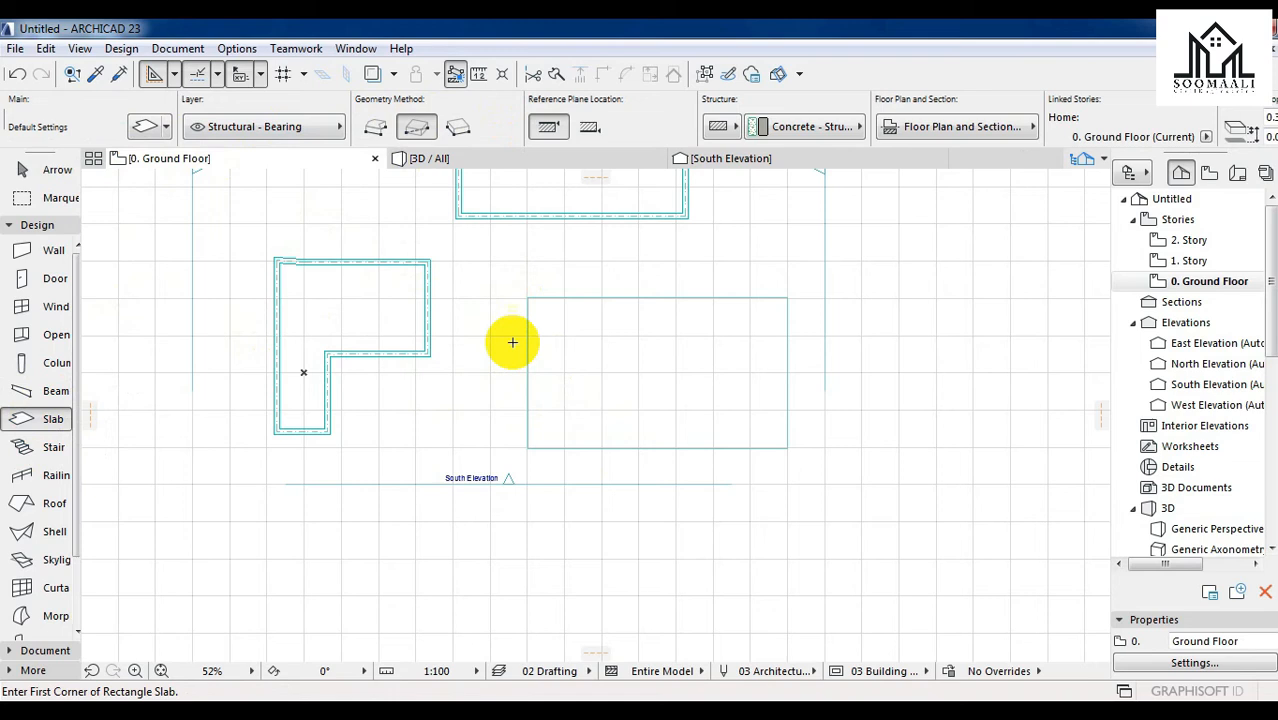
pyautogui.click(515, 291)
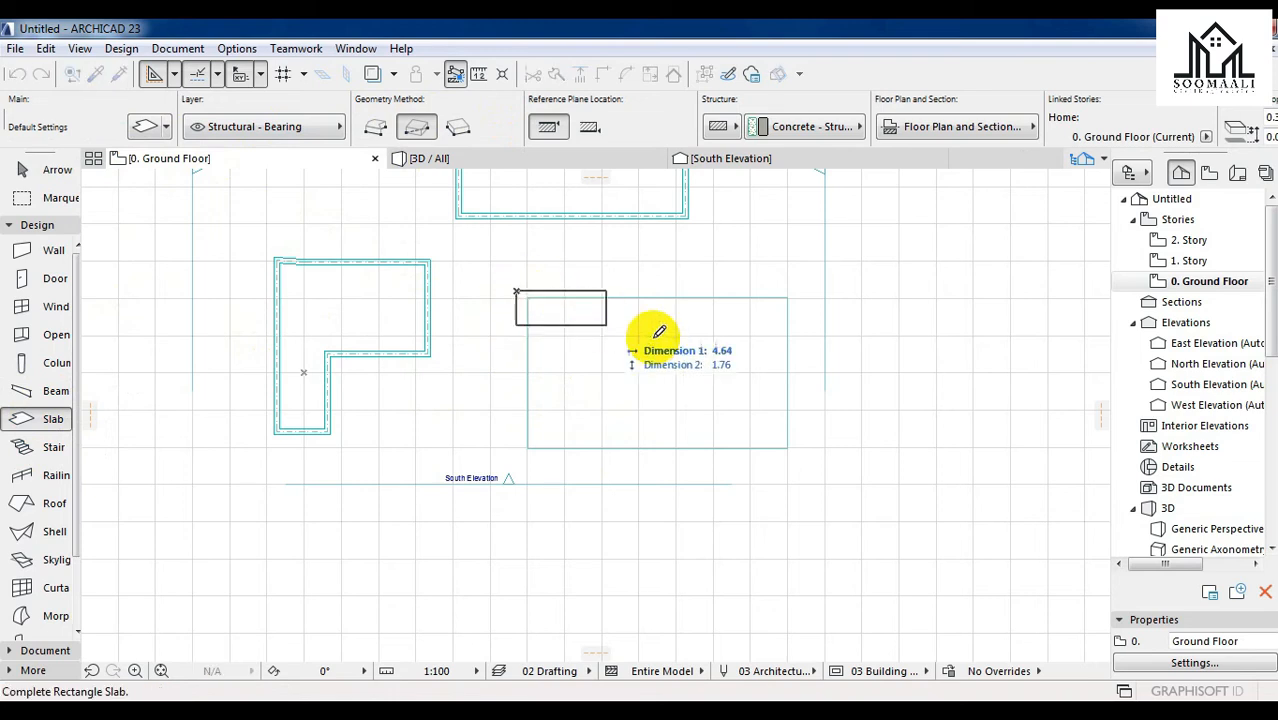
pyautogui.click(798, 456)
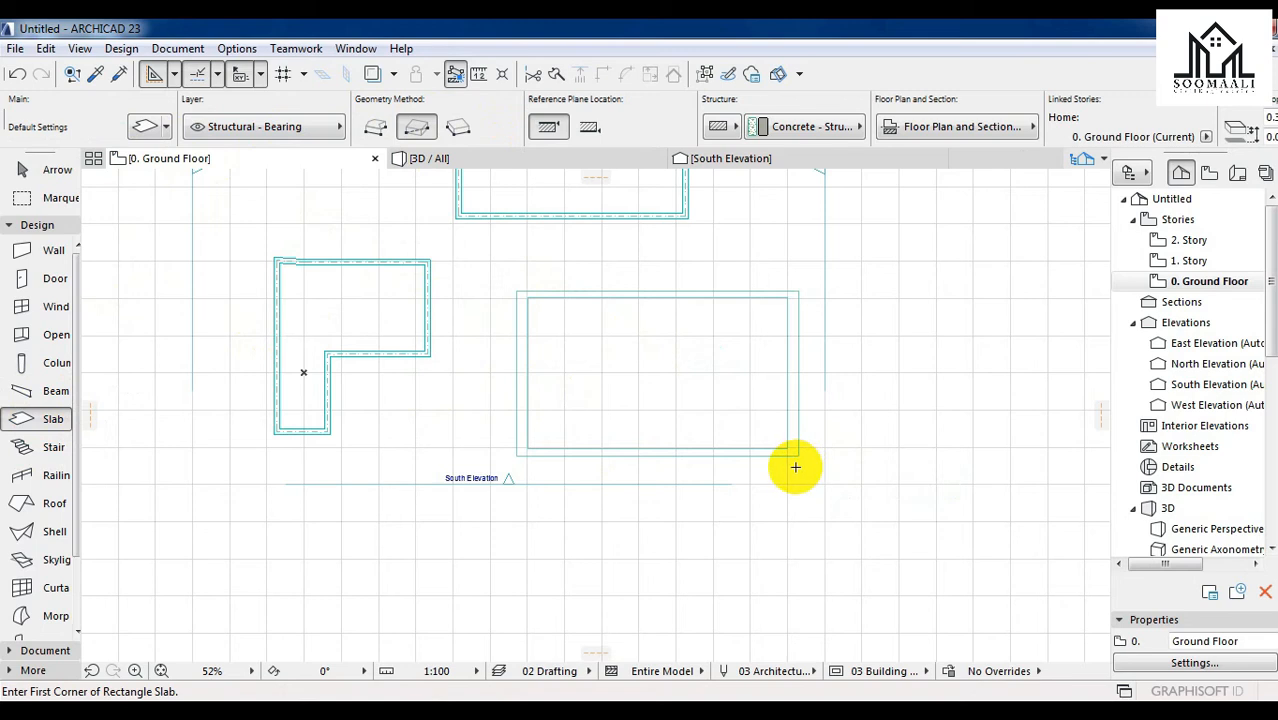
pyautogui.press('Escape')
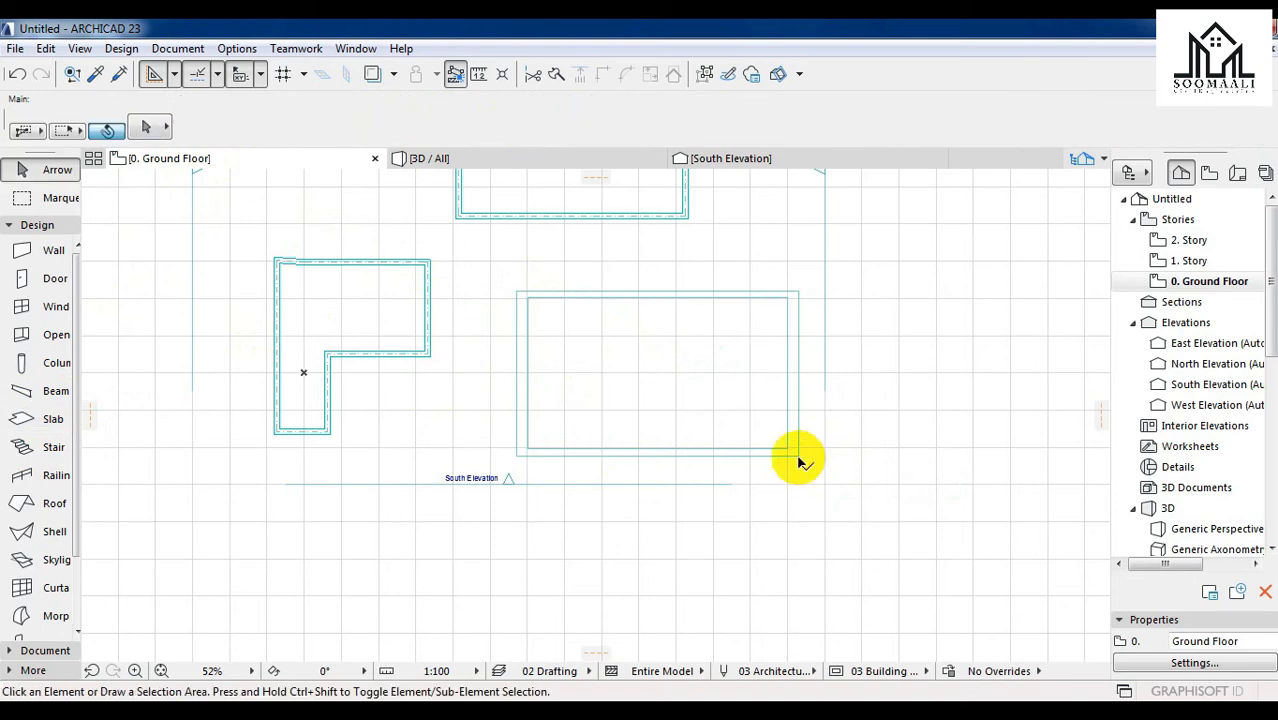
# - Override the outer slab's top surface with Wood - Mahogany Vertical and its edge surface with Paint - Lead Oxide Yellow
pyautogui.click(798, 456)
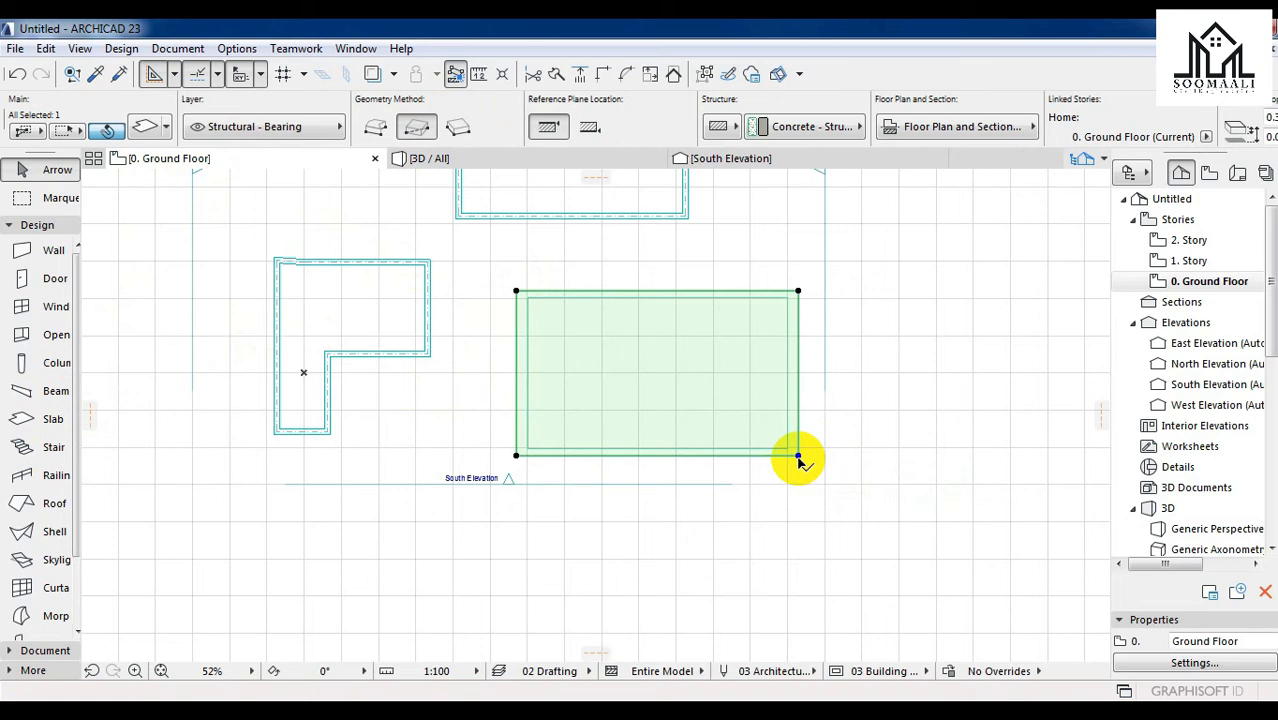
pyautogui.click(137, 133)
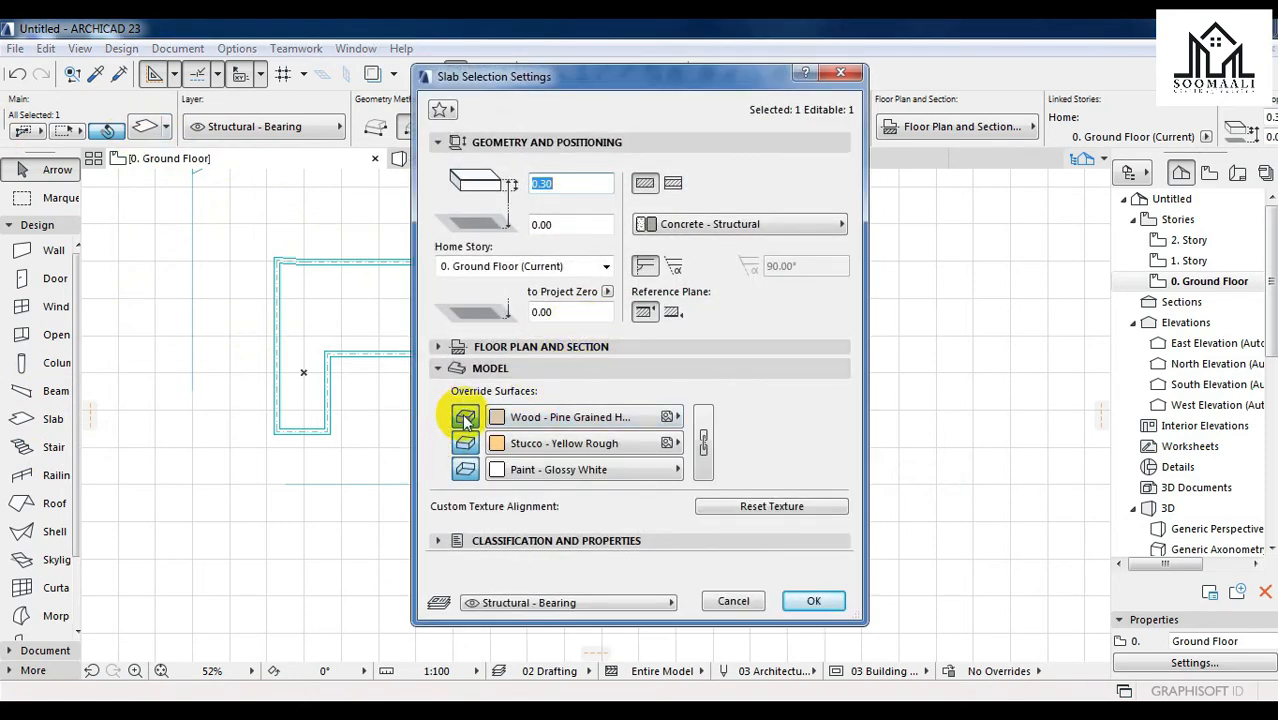
pyautogui.click(540, 417)
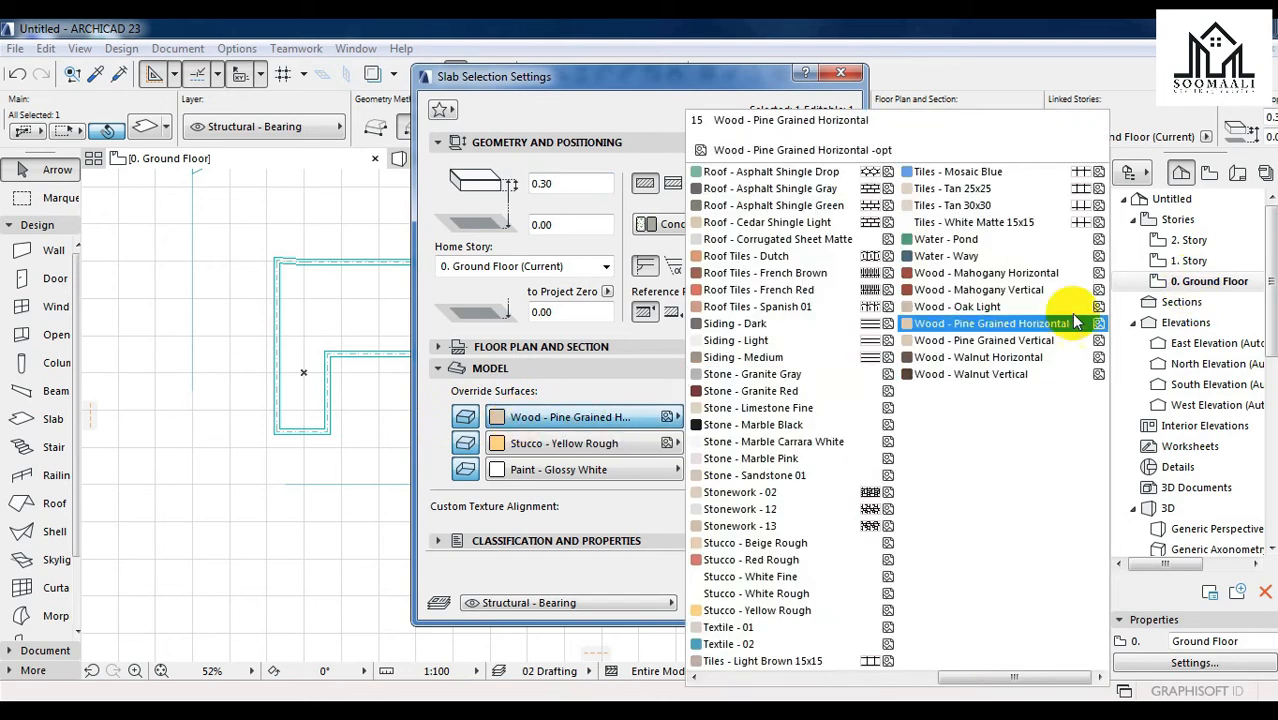
pyautogui.click(1040, 289)
pyautogui.click(555, 444)
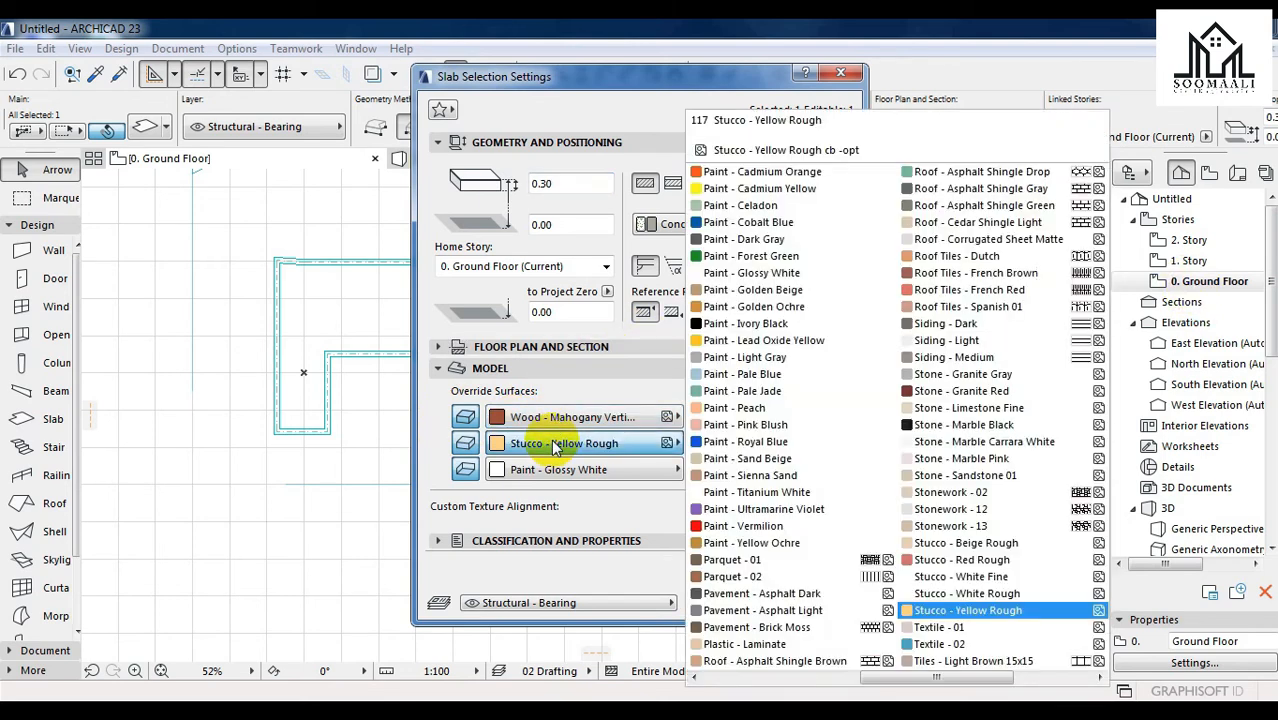
pyautogui.click(760, 340)
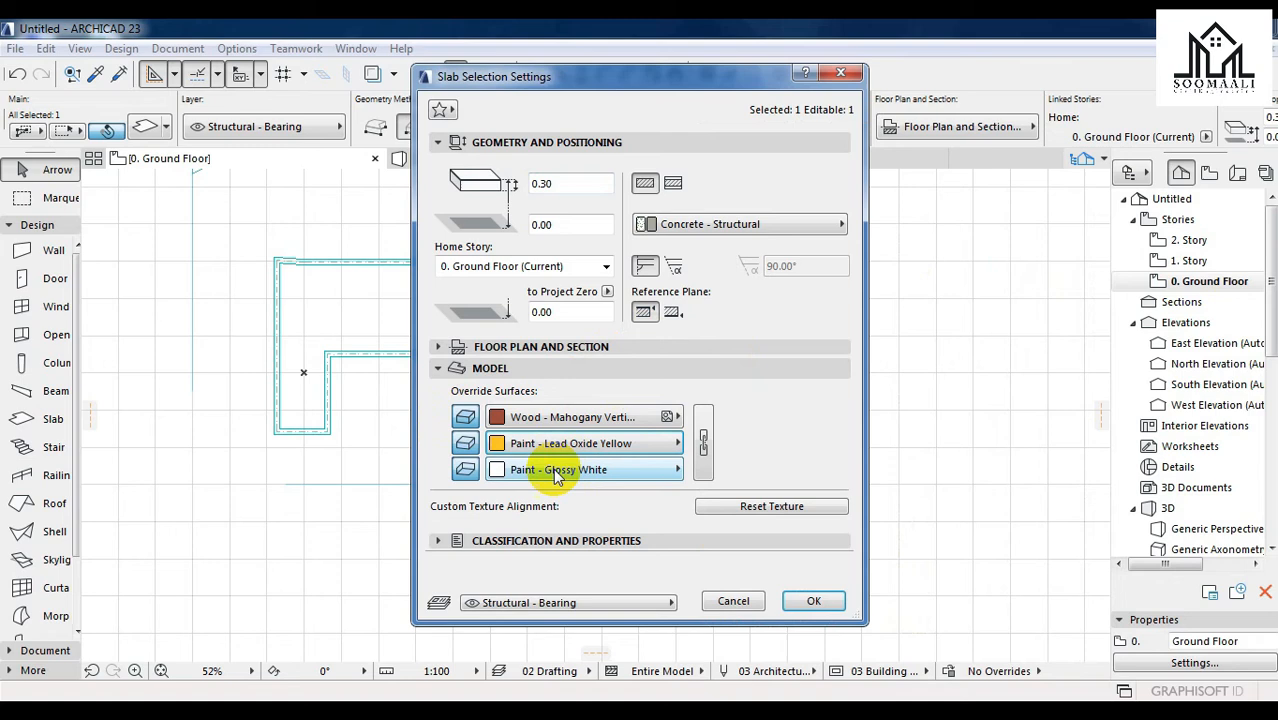
pyautogui.click(802, 601)
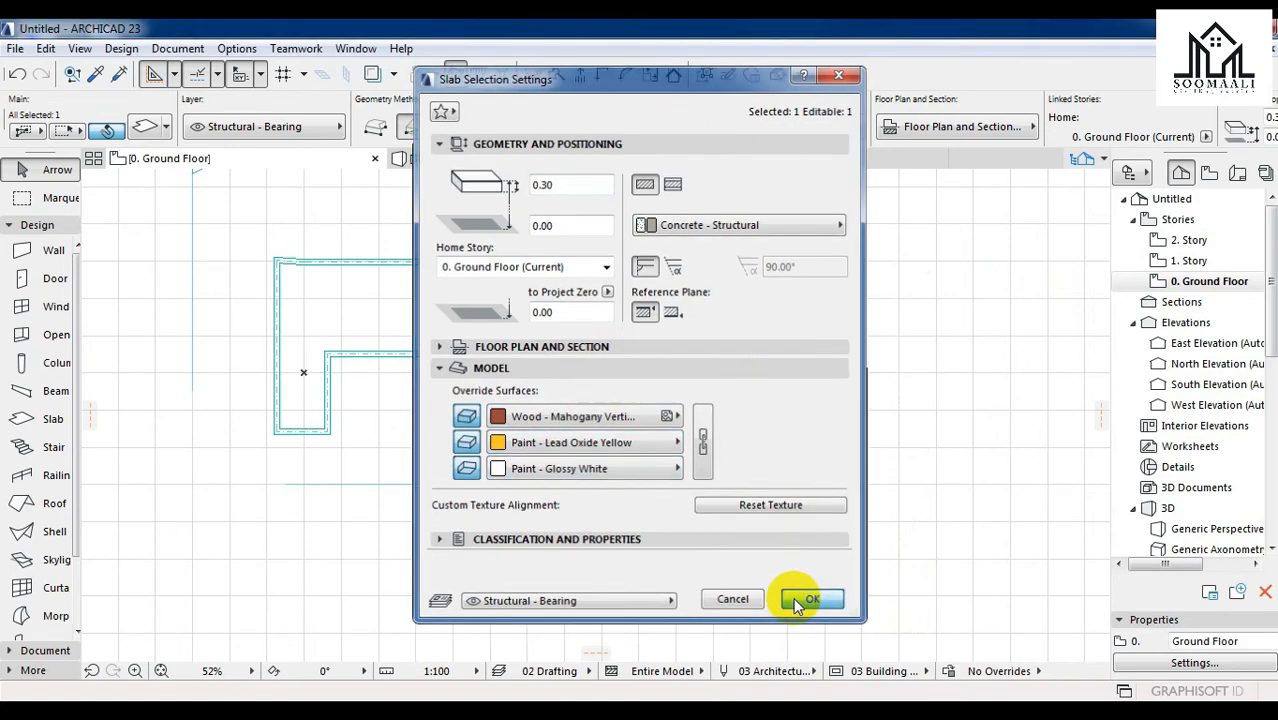
# - Set the outer slab's thickness to 0.45 and its offset to 0.00, keeping Ground Floor as its home story
pyautogui.click(145, 130)
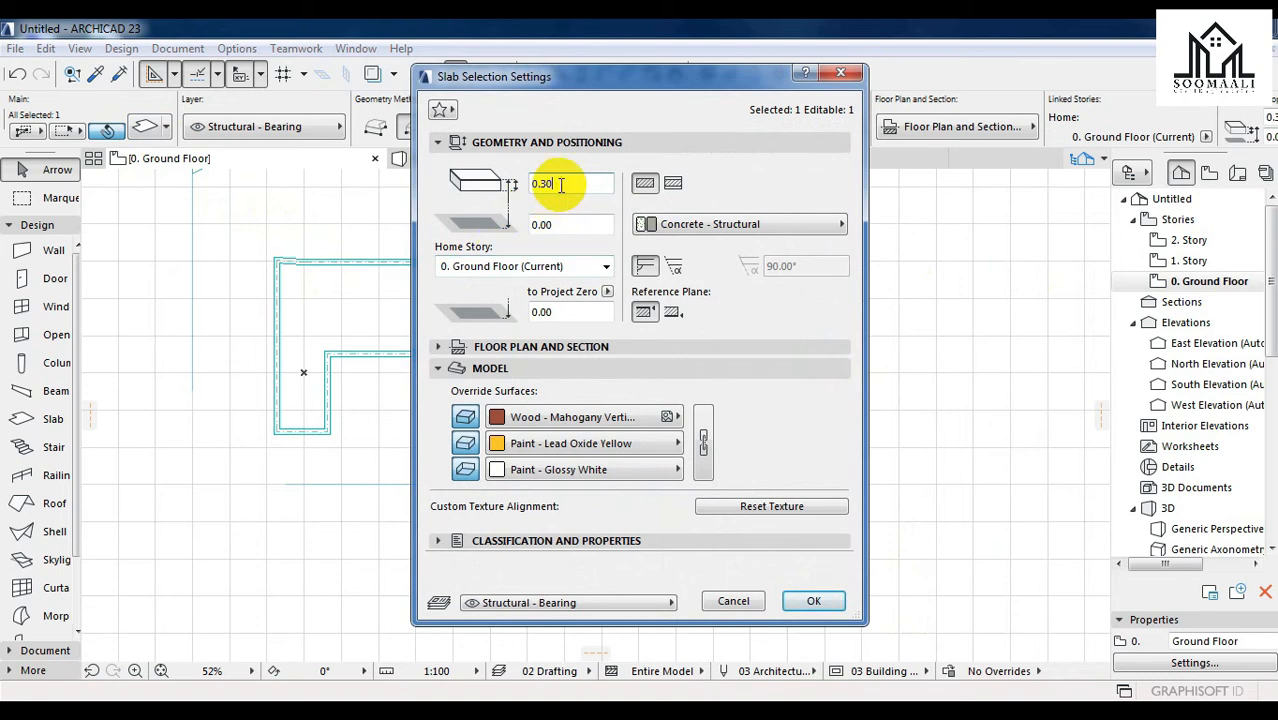
pyautogui.click(503, 180)
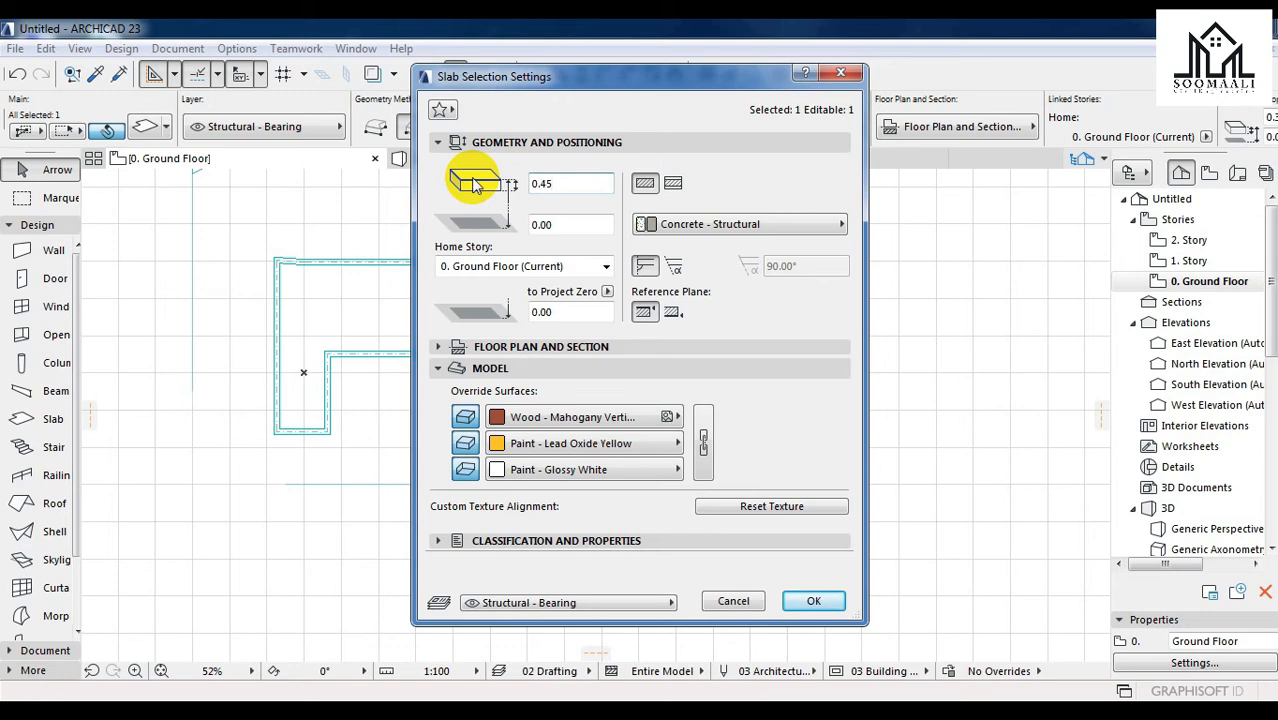
pyautogui.moveTo(561, 224); pyautogui.dragTo(510, 224)
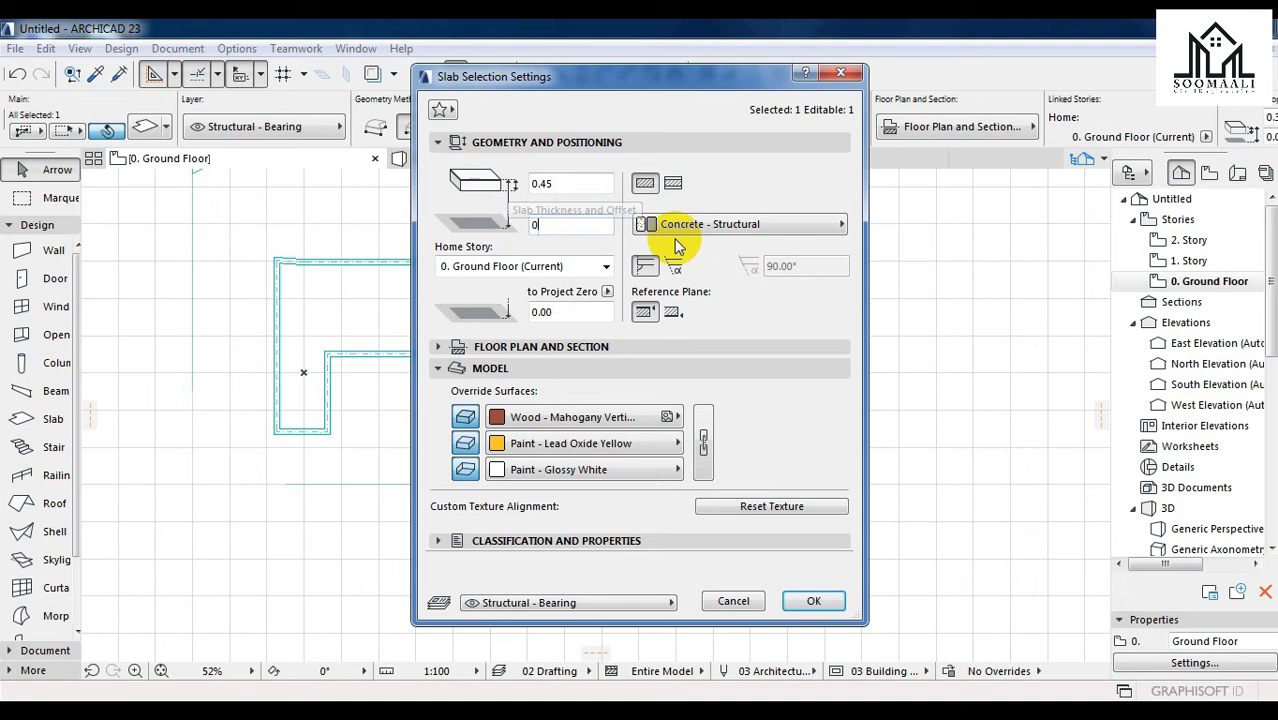
pyautogui.click(590, 272)
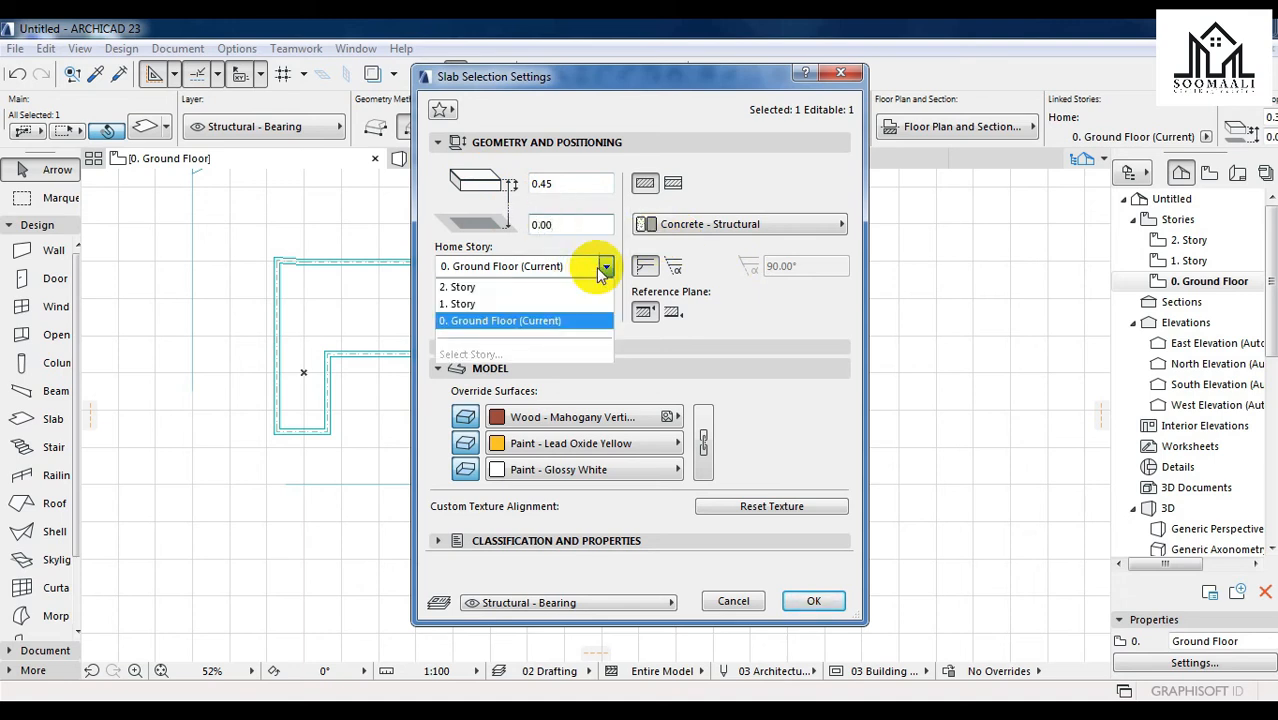
pyautogui.click(542, 320)
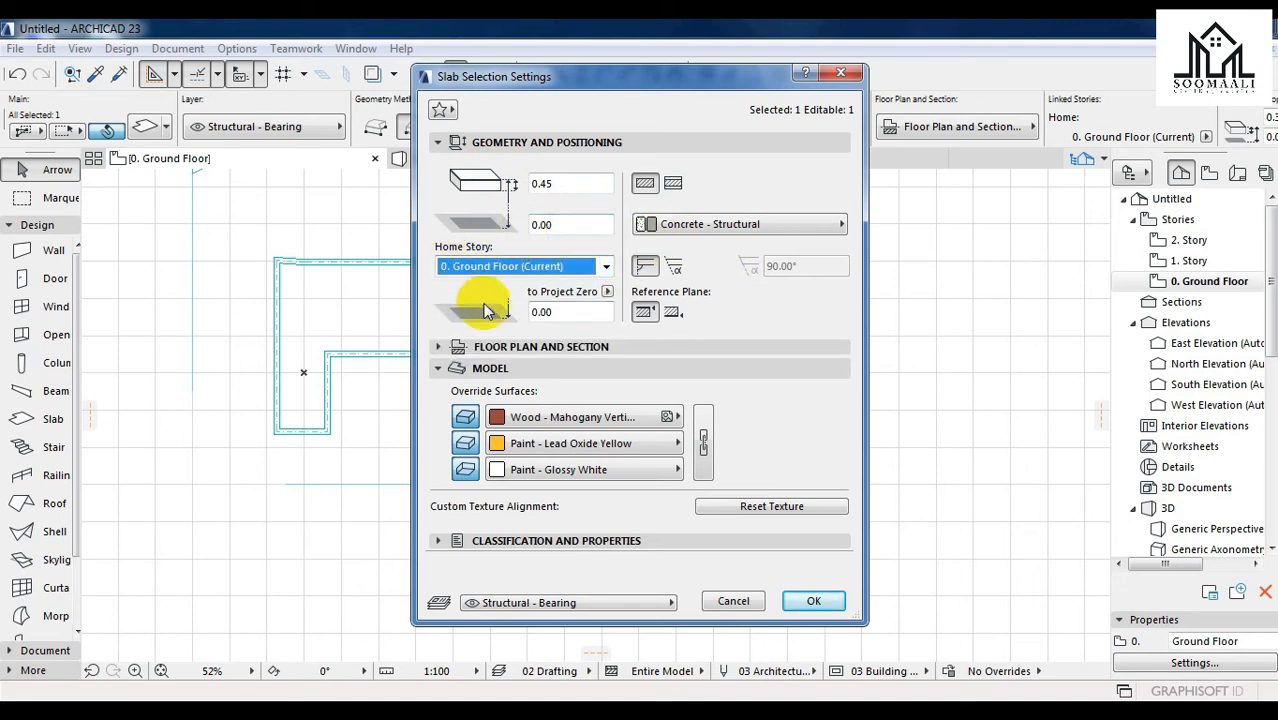
pyautogui.click(567, 313)
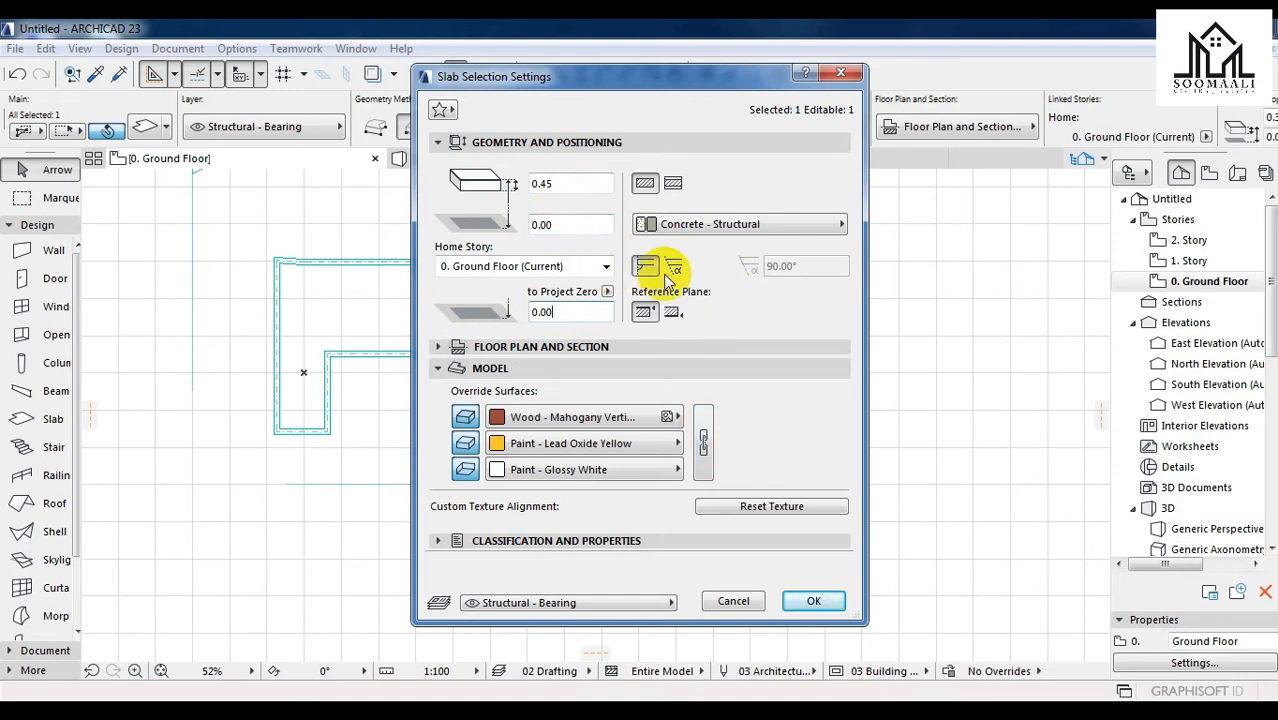
pyautogui.click(822, 601)
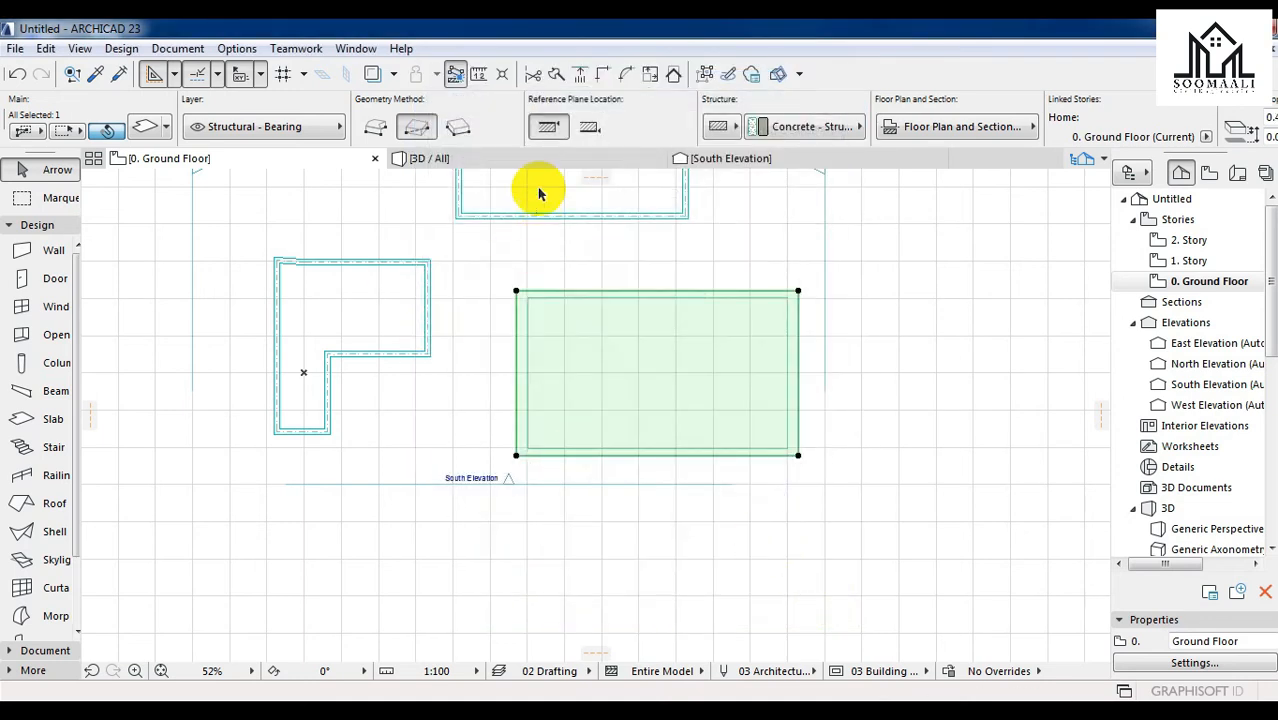
# - Inspect the two stacked slabs in the 3D view from above and from a low side angle
pyautogui.click(552, 157)
pyautogui.scroll(-2, 468, 354)
pyautogui.scroll(1, 620, 445)
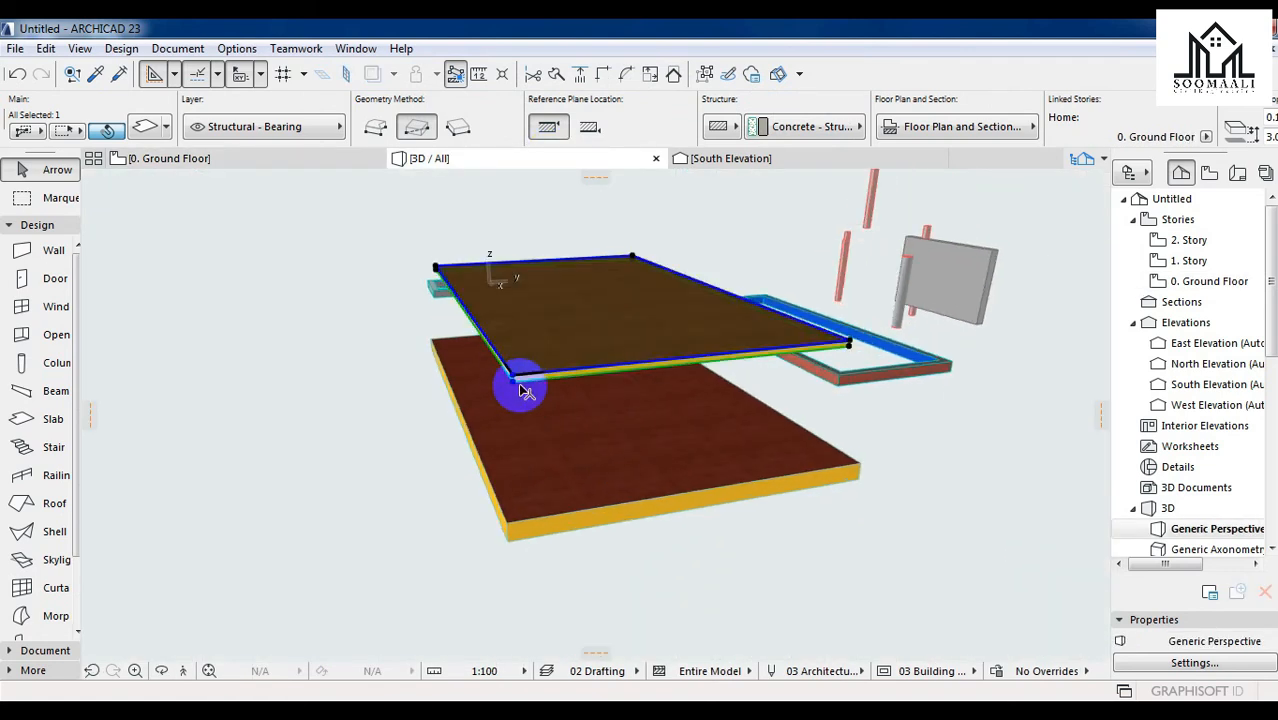
pyautogui.scroll(2, 410, 455)
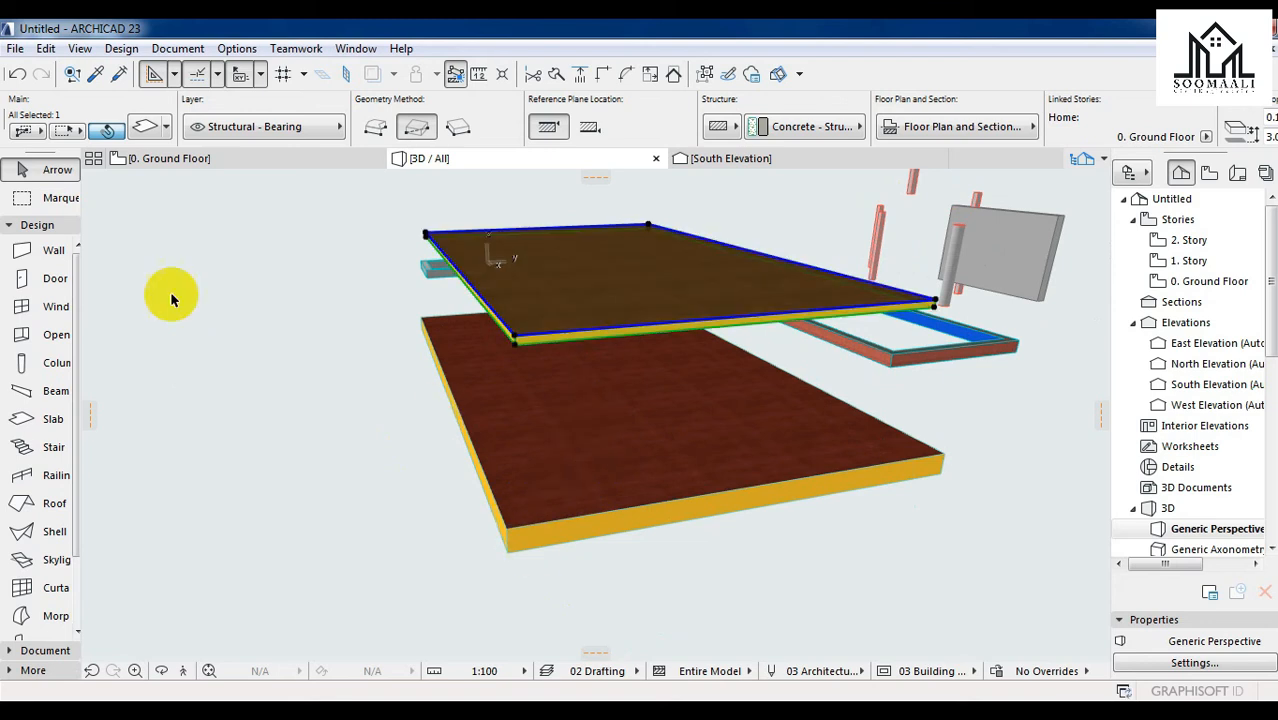
pyautogui.click(161, 671)
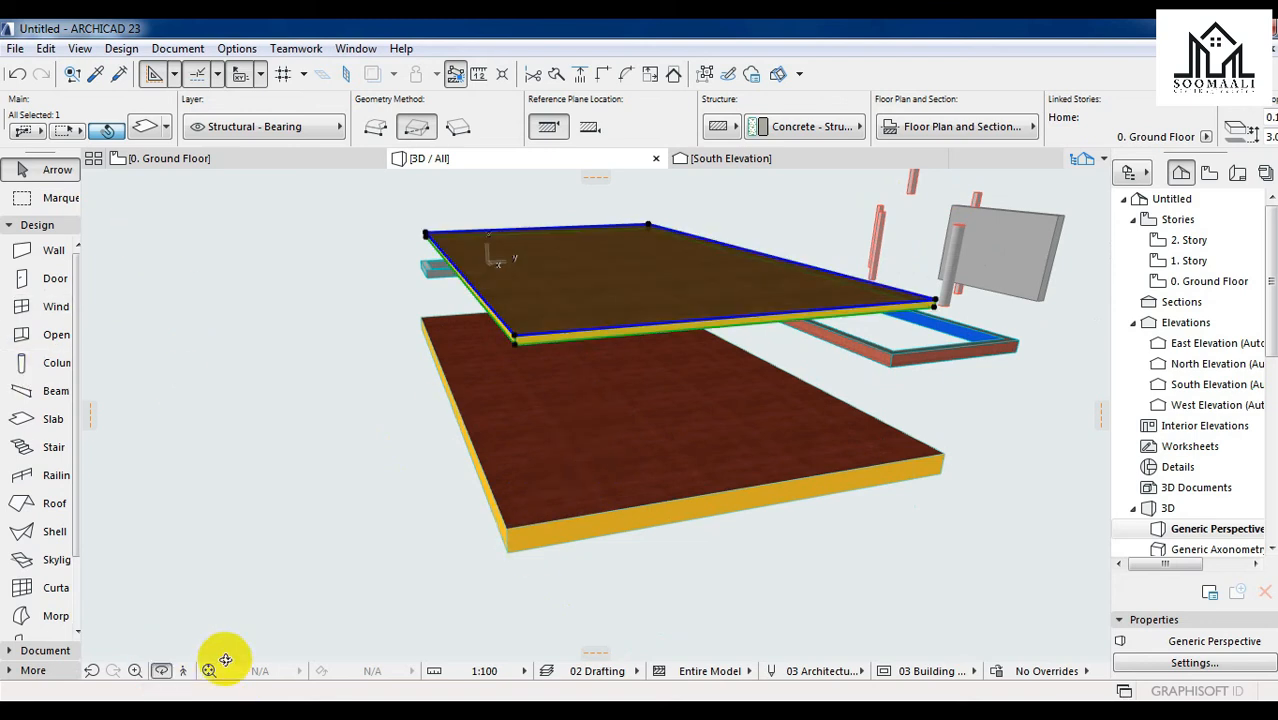
pyautogui.moveTo(565, 531); pyautogui.dragTo(807, 405)
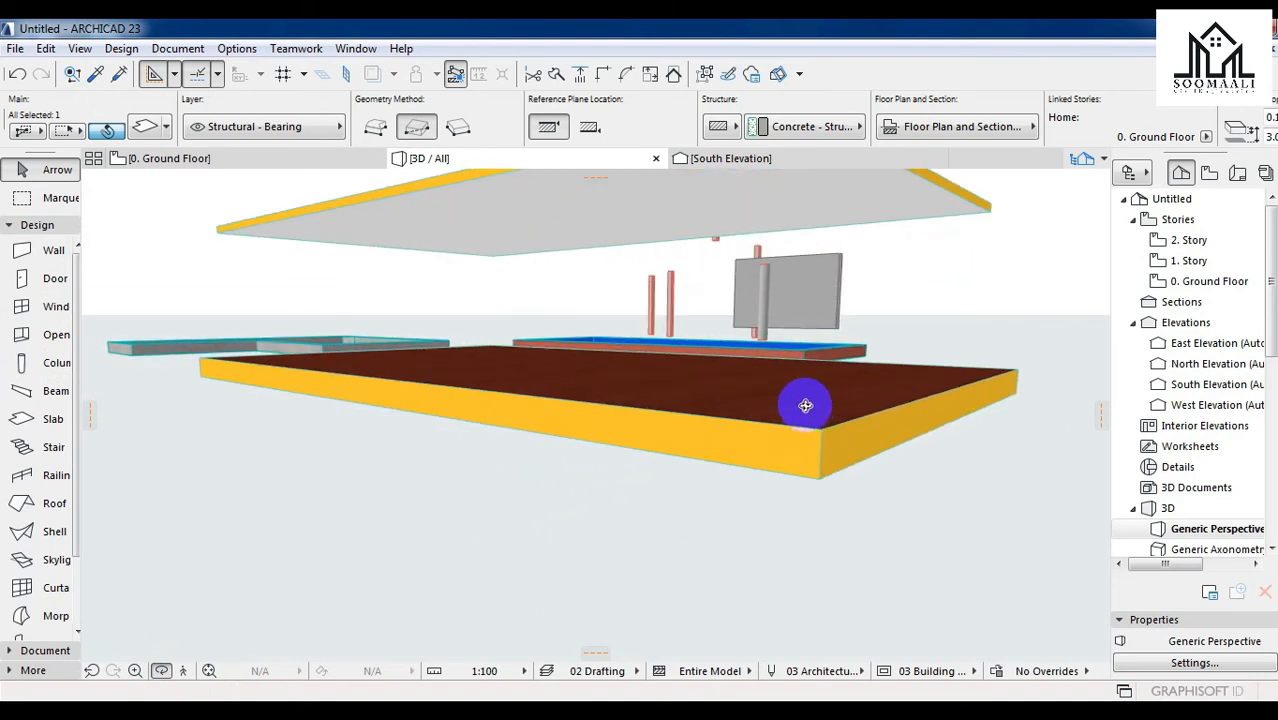
pyautogui.moveTo(659, 471); pyautogui.dragTo(717, 439)
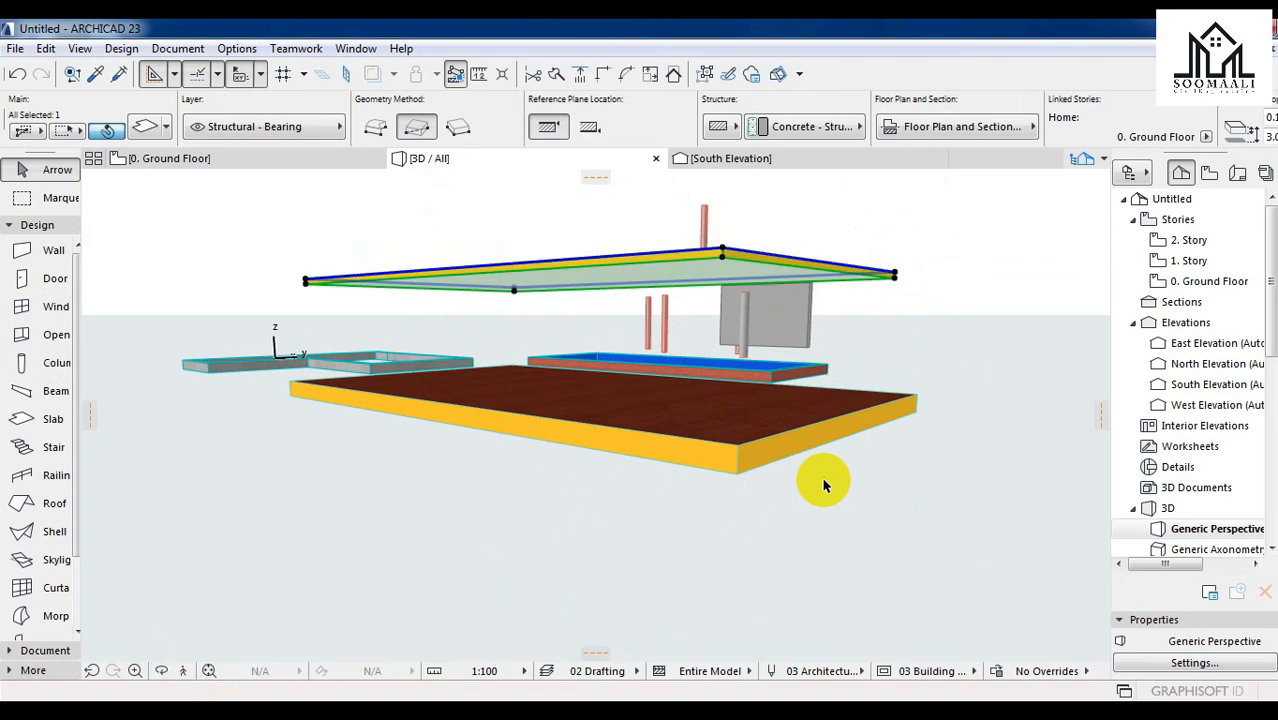
# - Review the upper slab's thickness and elevation in its selection settings
pyautogui.click(743, 453)
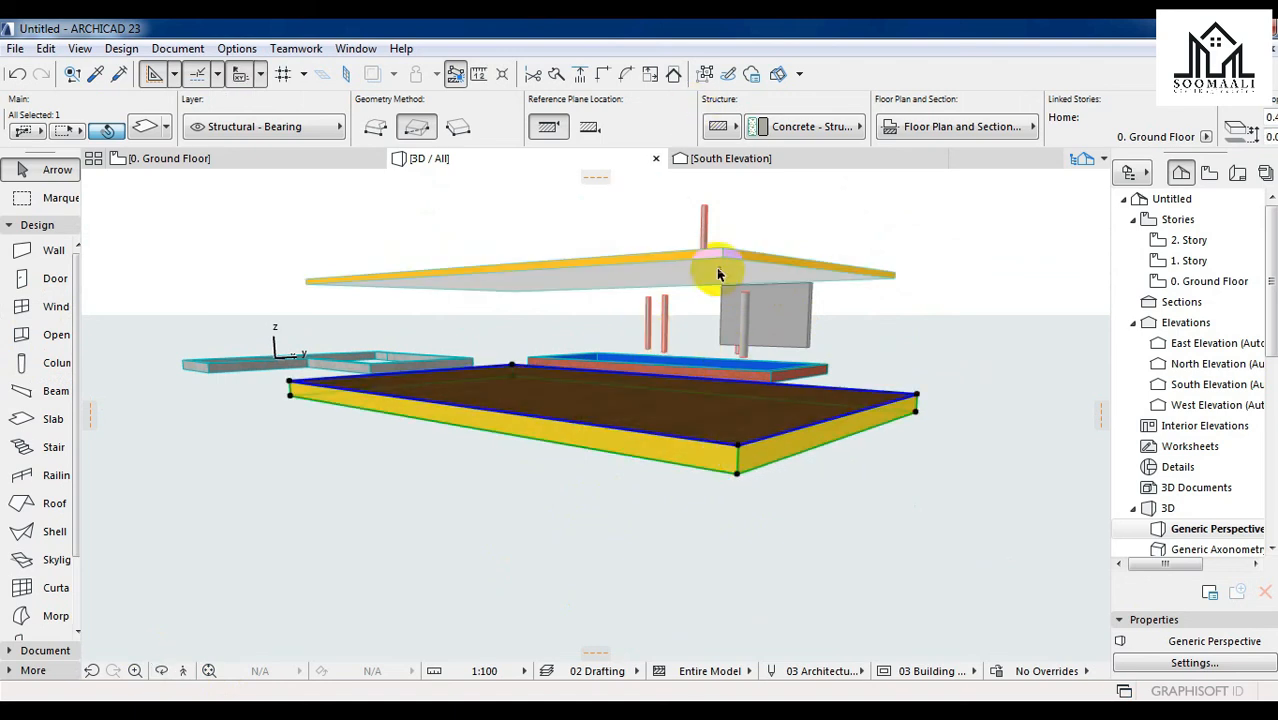
pyautogui.click(724, 253)
pyautogui.rightClick(724, 253)
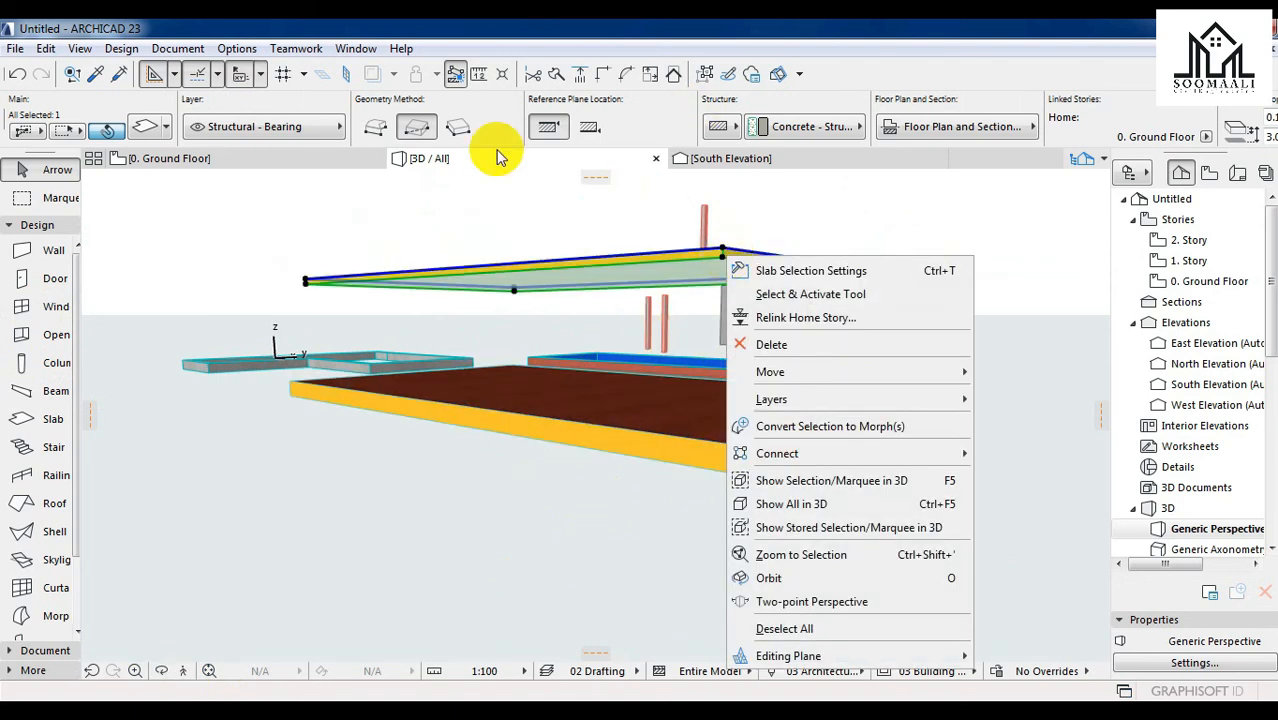
pyautogui.click(140, 127)
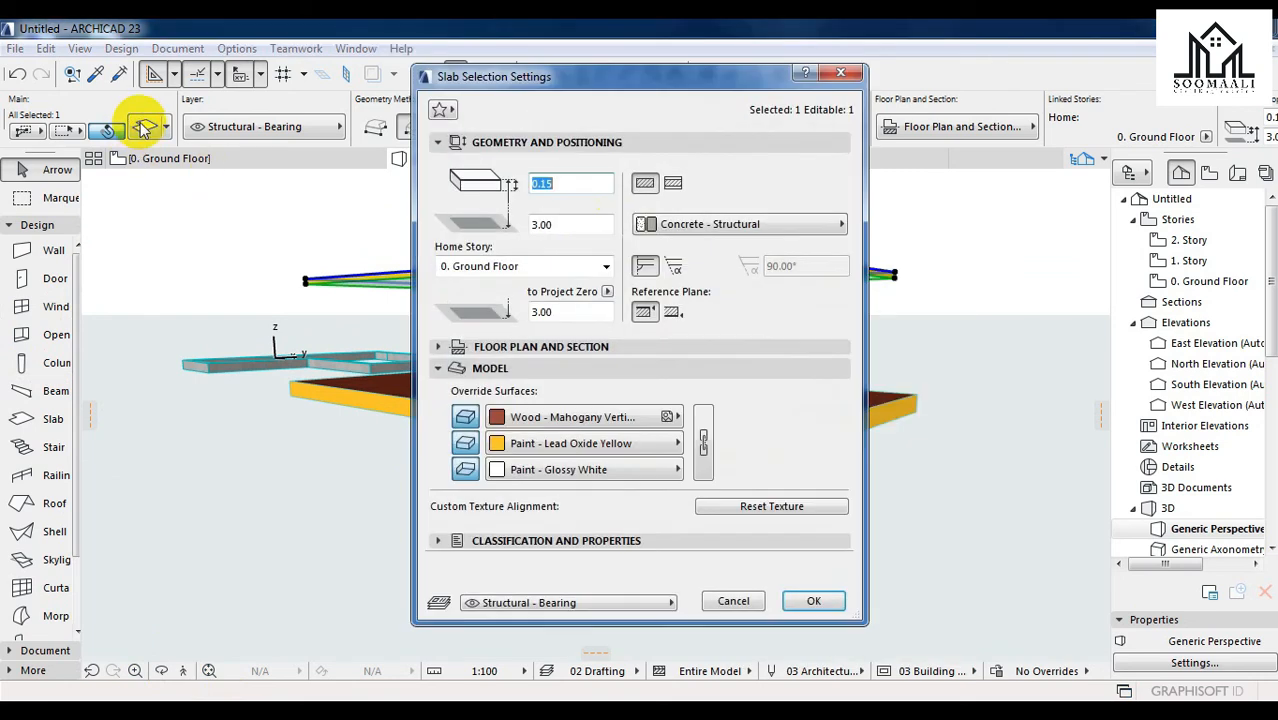
pyautogui.click(567, 222)
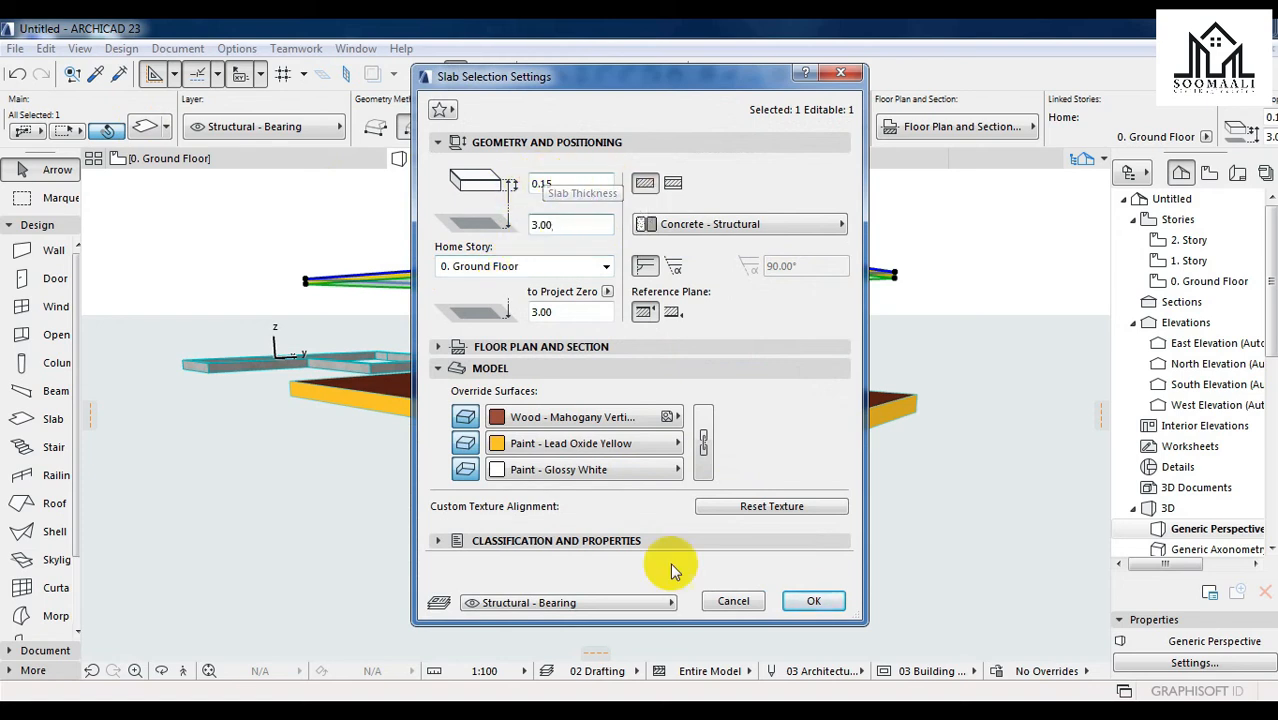
pyautogui.click(813, 601)
# - Review the lower slab's thickness and elevation in its selection settings, and deselect the slab
pyautogui.click(735, 457)
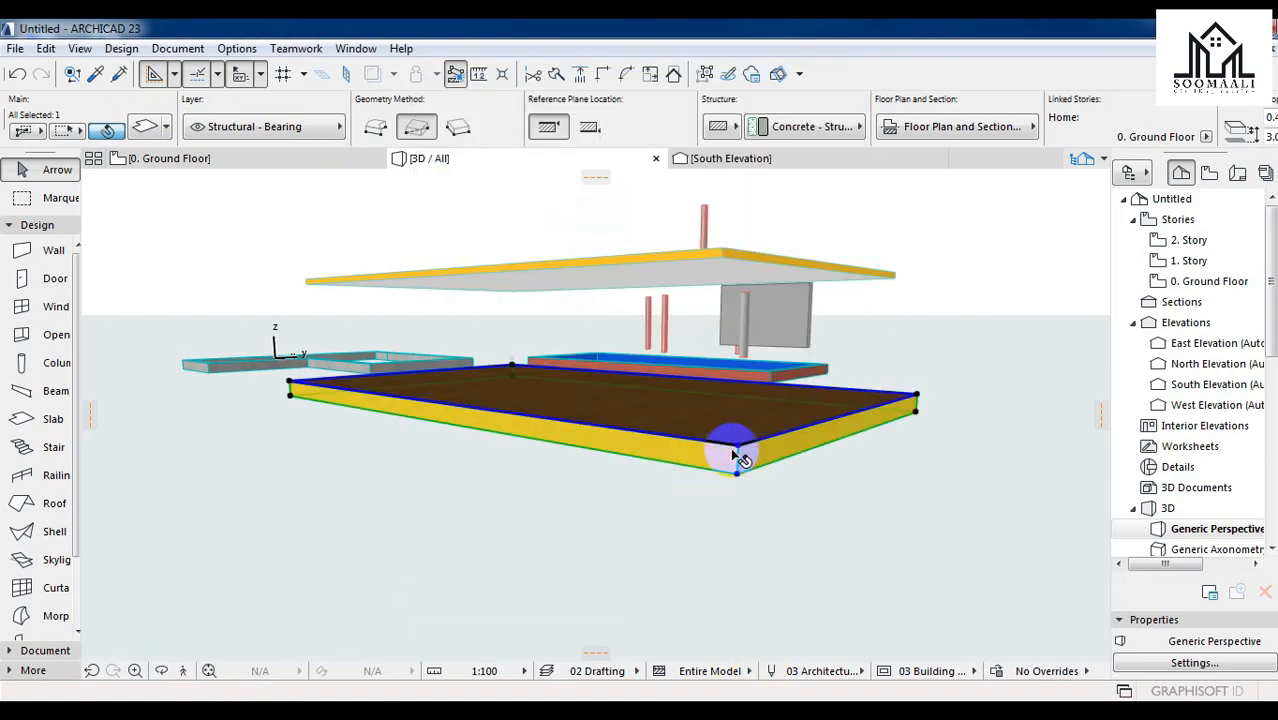
pyautogui.click(146, 130)
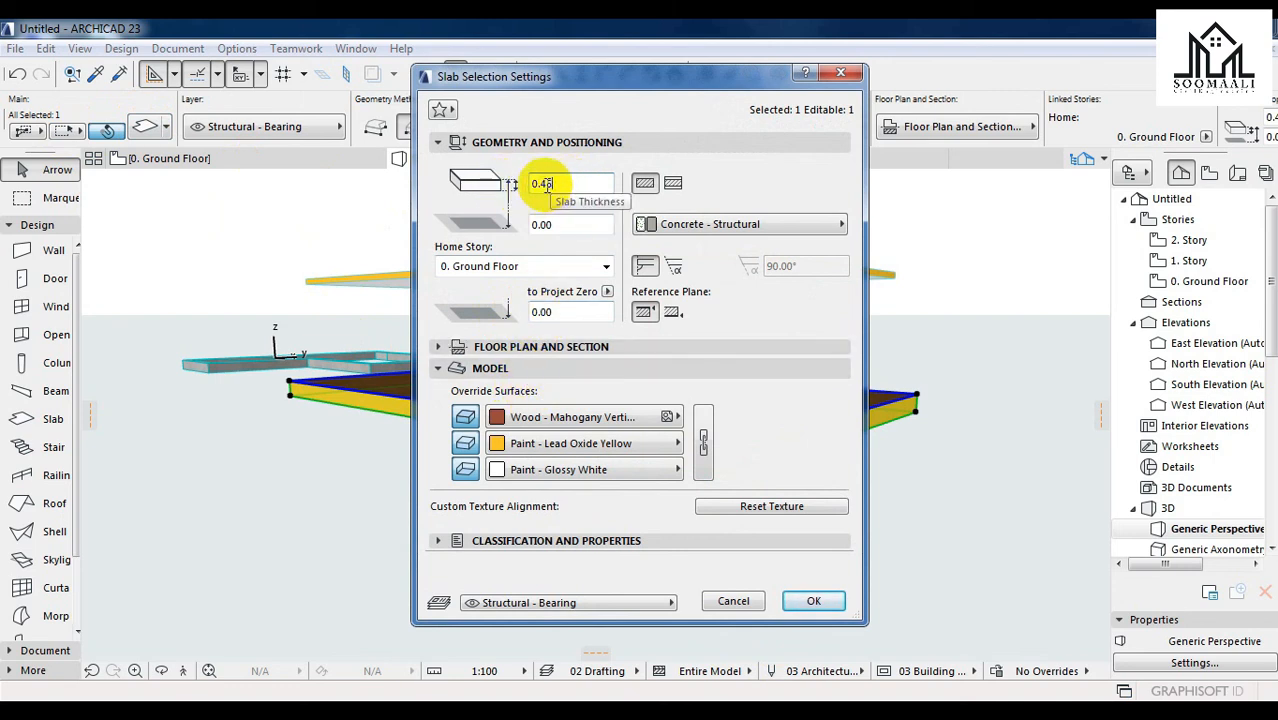
pyautogui.click(813, 600)
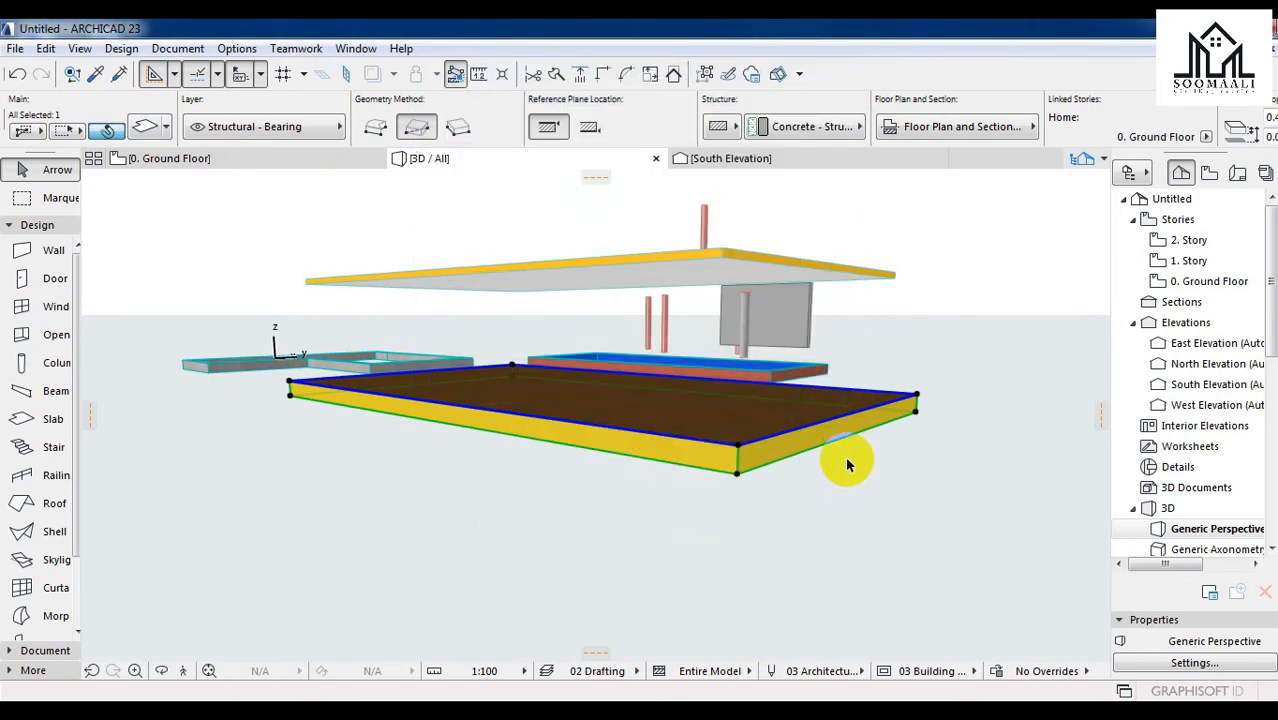
pyautogui.click(847, 465)
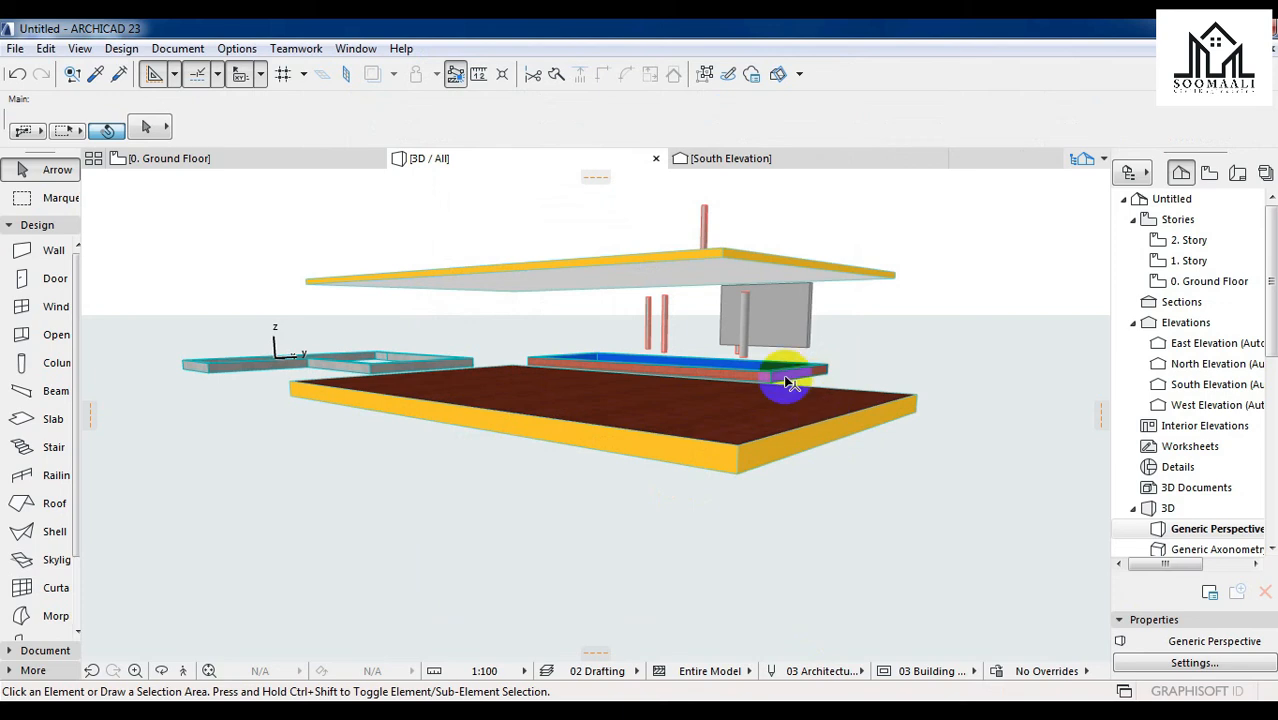
# - Orbit and zoom around the whole 3D model to examine both slabs together with the beams, columns and wall
pyautogui.moveTo(790, 383); pyautogui.dragTo(836, 283)
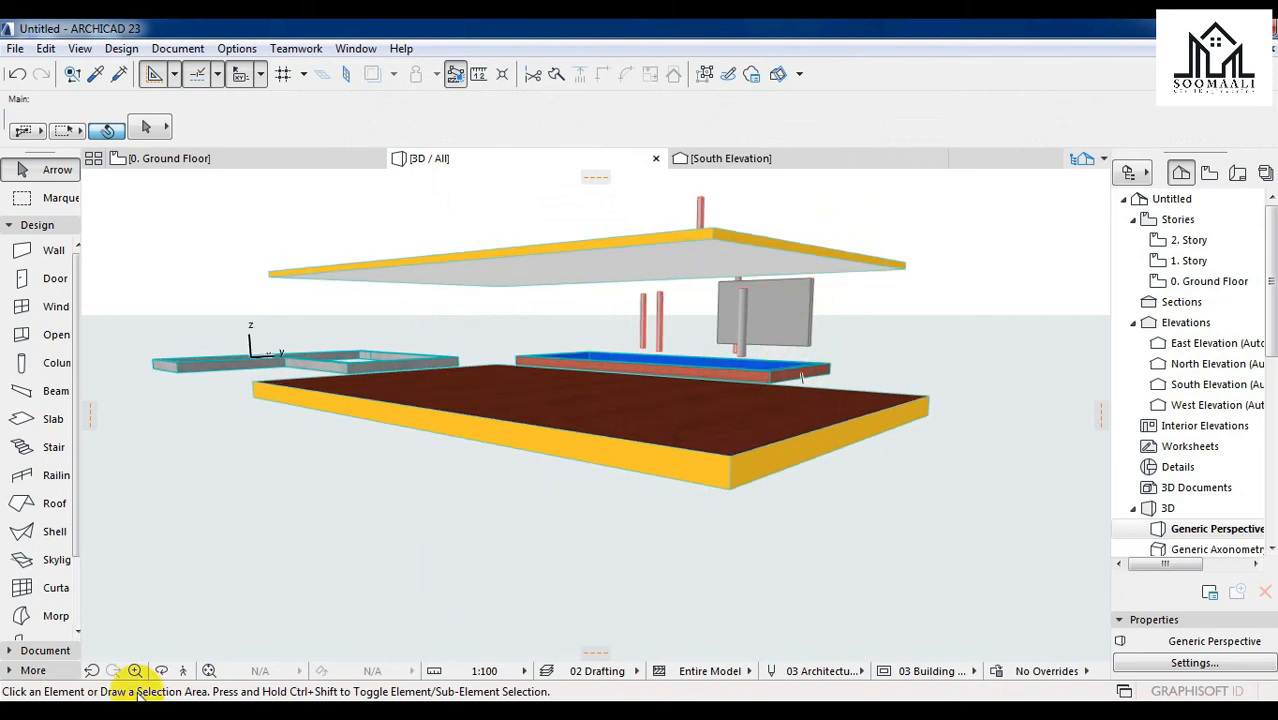
pyautogui.click(160, 672)
pyautogui.moveTo(829, 385); pyautogui.dragTo(609, 434)
pyautogui.click(1180, 404)
pyautogui.moveTo(860, 430); pyautogui.dragTo(519, 487)
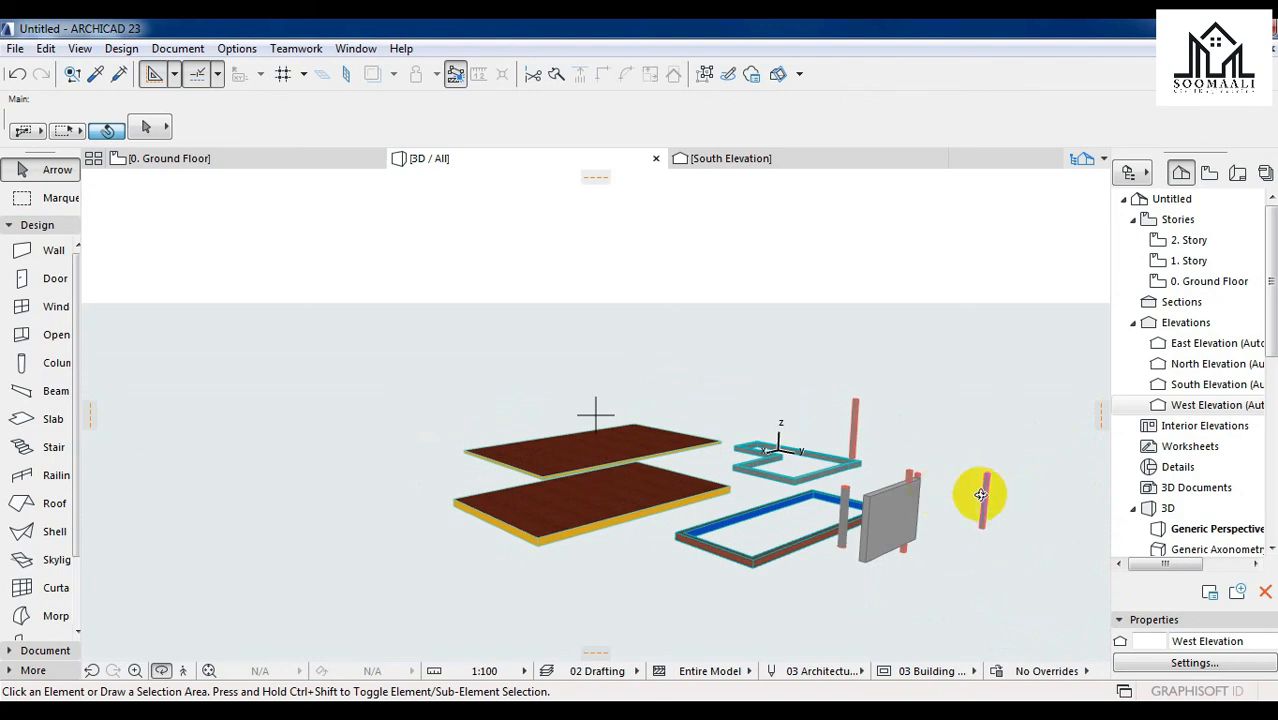
pyautogui.moveTo(610, 487); pyautogui.dragTo(596, 449)
pyautogui.moveTo(501, 575); pyautogui.dragTo(440, 505)
pyautogui.moveTo(1078, 582); pyautogui.dragTo(877, 509)
pyautogui.moveTo(908, 596); pyautogui.dragTo(481, 607)
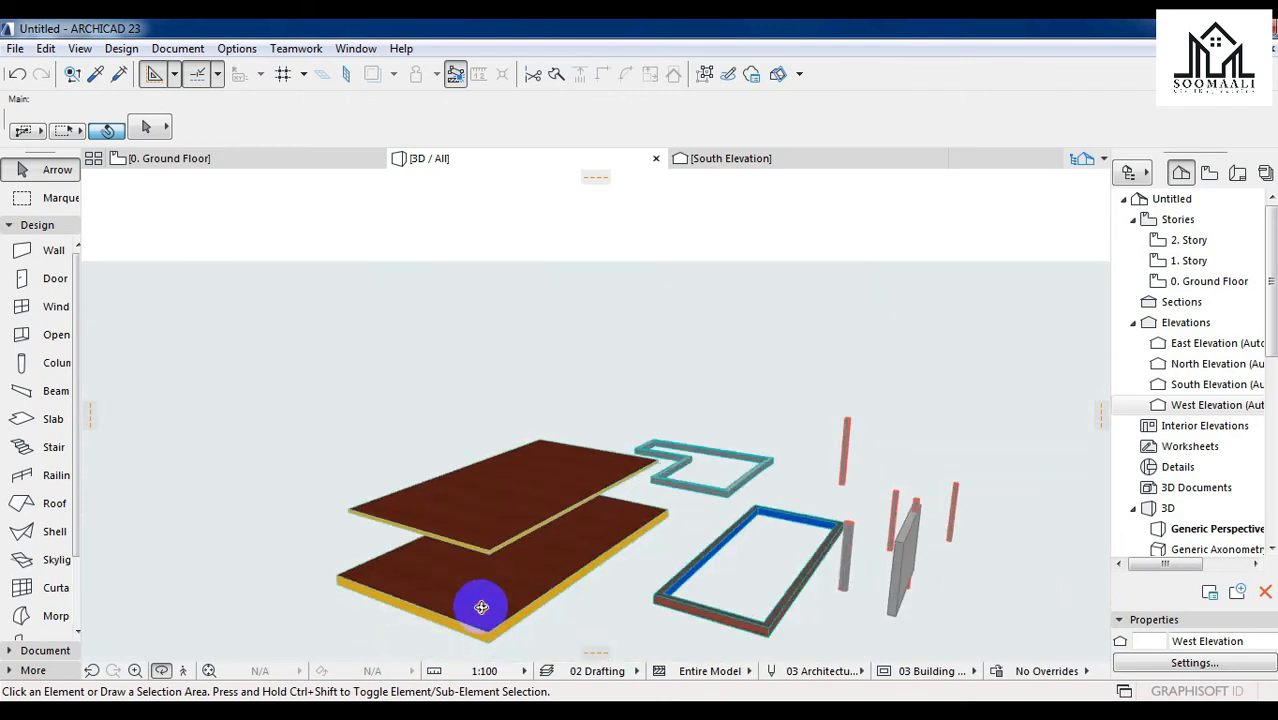
pyautogui.scroll(-3, 770, 451)
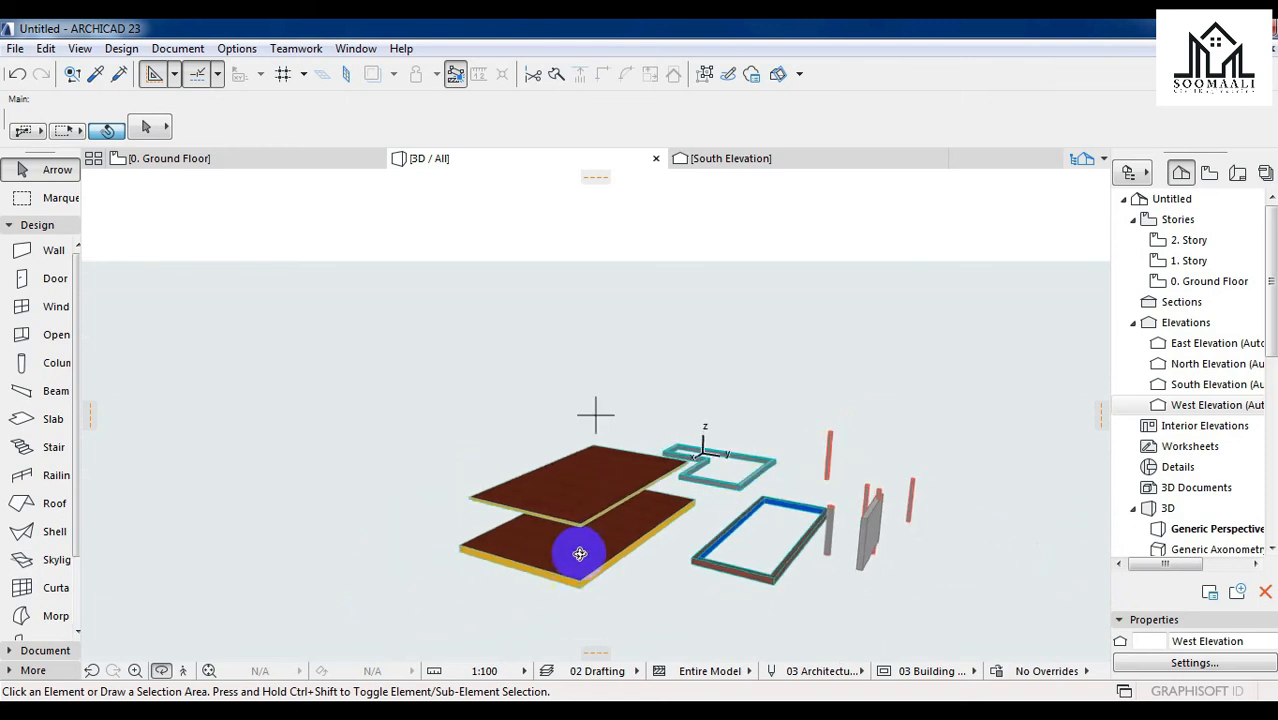
pyautogui.scroll(3, 580, 553)
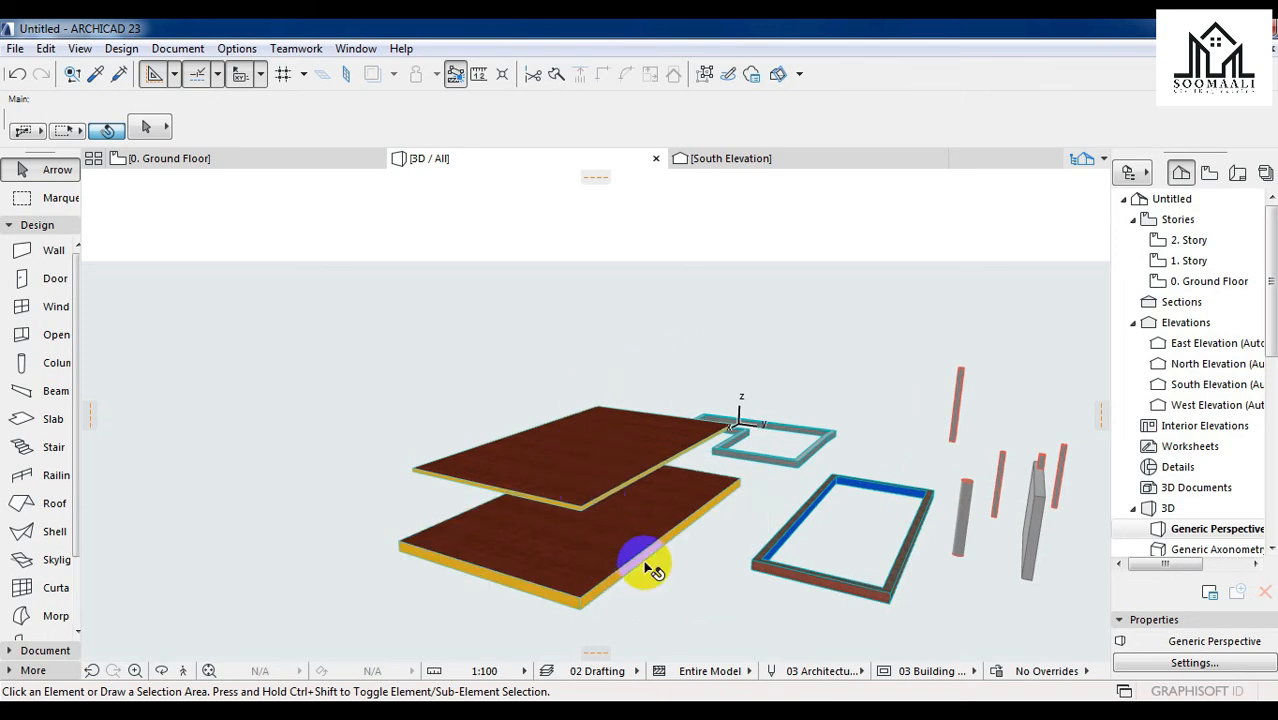
pyautogui.scroll(-2, 745, 380)
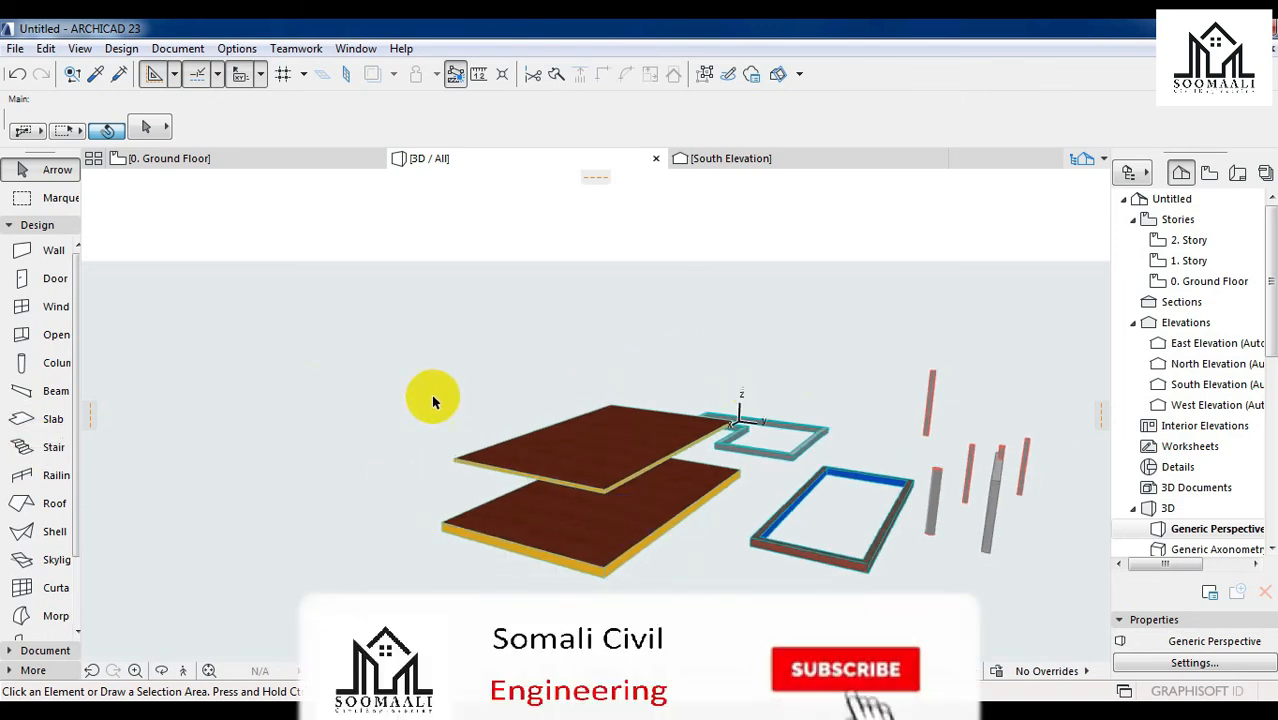